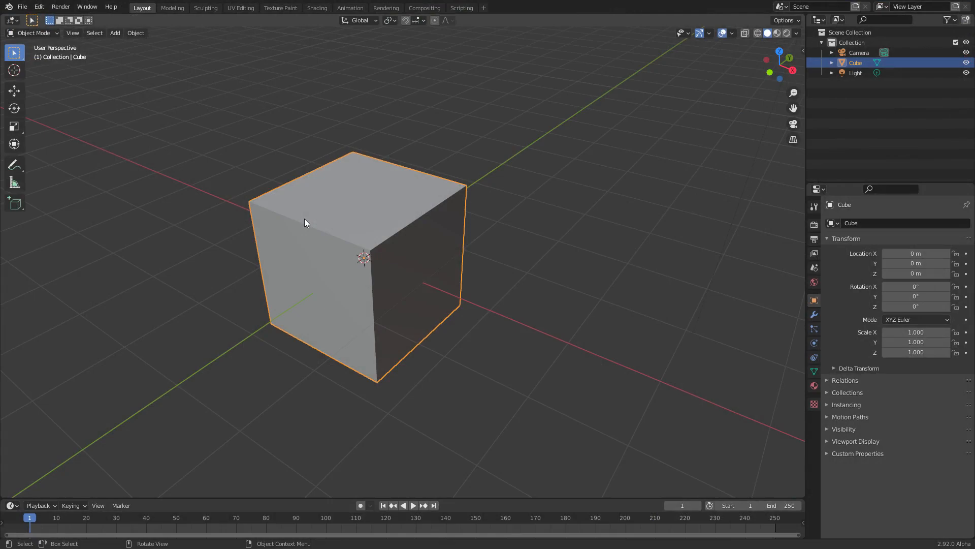
# Enter Edit Mode on the cube and add one centred horizontal loop cut around its sides.
pyautogui.moveTo(322, 240); pyautogui.dragTo(404, 272, button='middle')
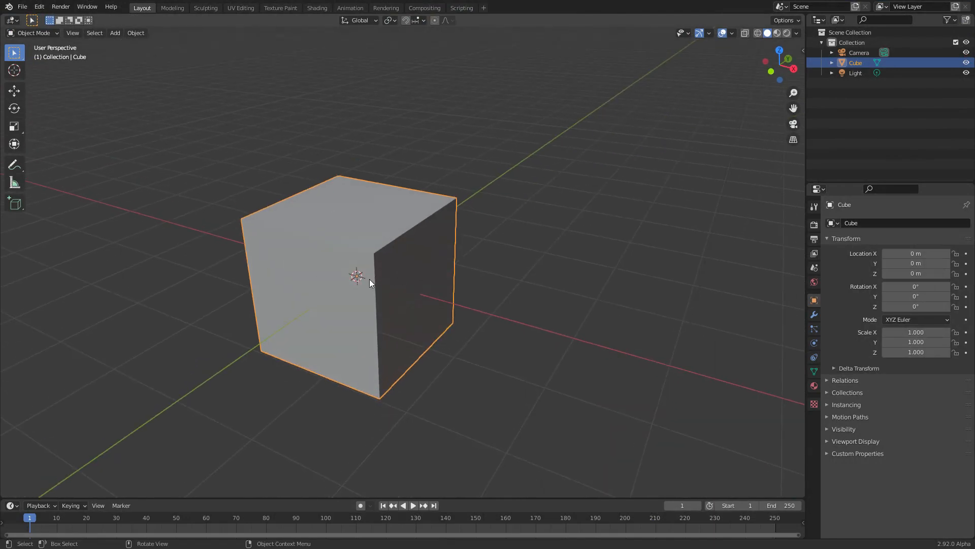
pyautogui.press('Tab')
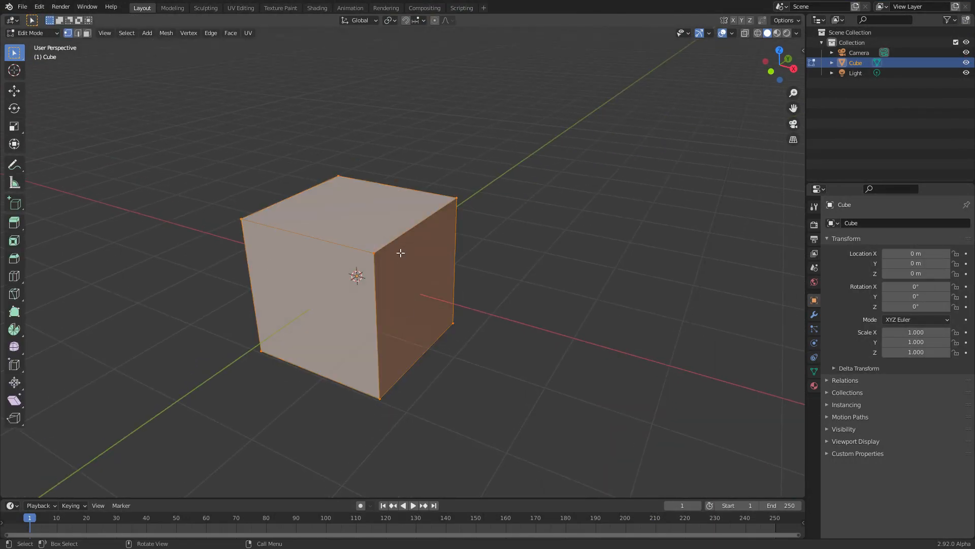
pyautogui.hotkey('ctrl', 'r')
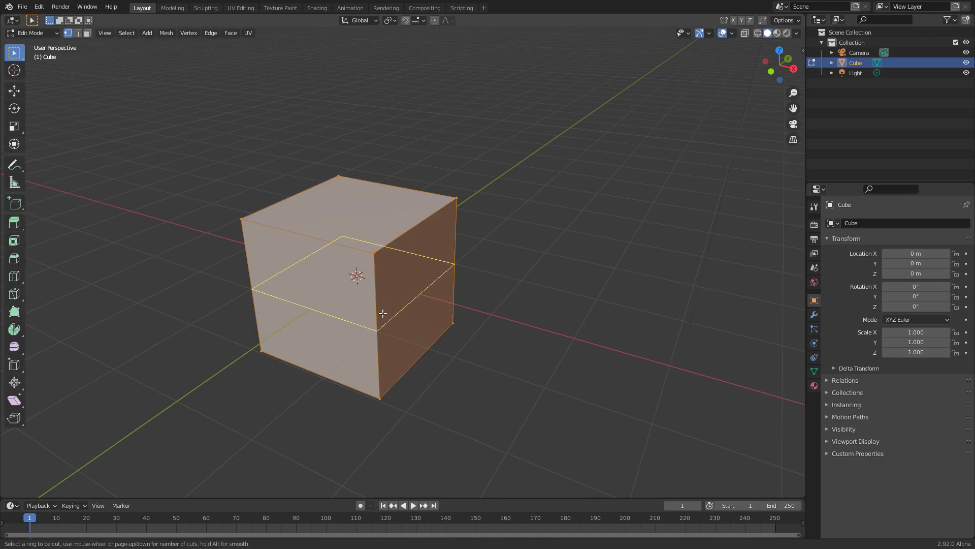
pyautogui.click(376, 318)
pyautogui.click(377, 319)
pyautogui.scroll(1, 383, 273)
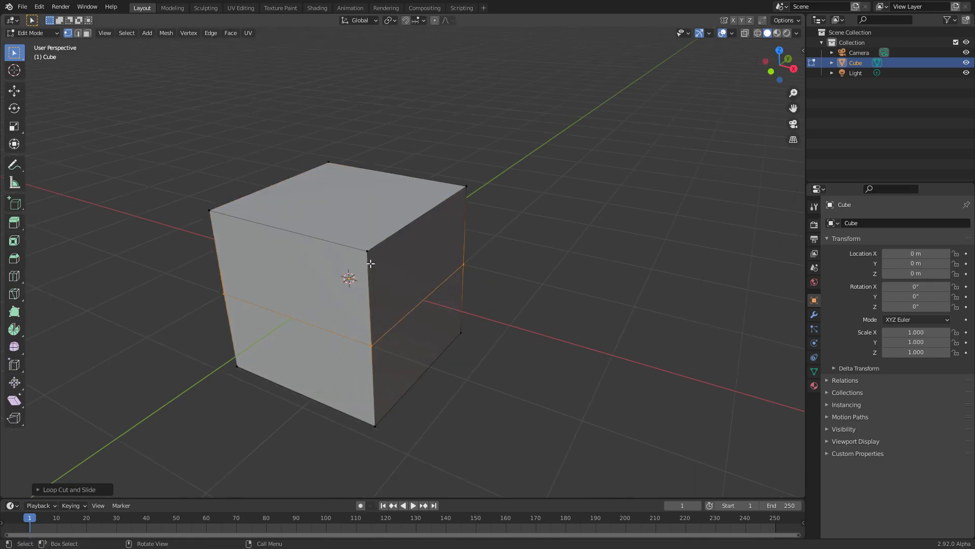
# Scale the cube's top and bottom faces slightly inward and flatten them along Z into a thin slab with bevelled sides.
pyautogui.press('3')
pyautogui.click(343, 184)
pyautogui.moveTo(343, 184); pyautogui.dragTo(394, 330, button='middle')
pyautogui.keyDown('shift'); pyautogui.click(401, 373); pyautogui.keyUp('shift')
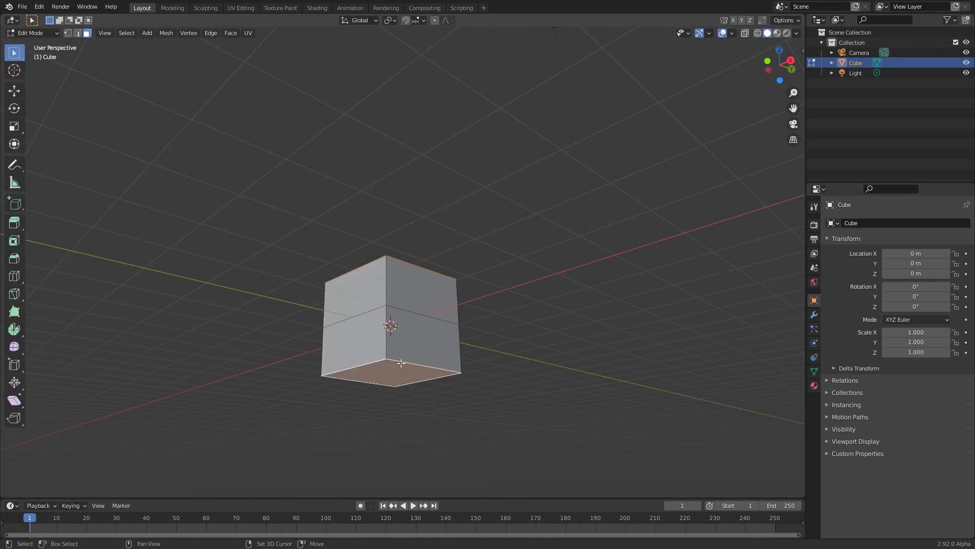
pyautogui.click(769, 62)
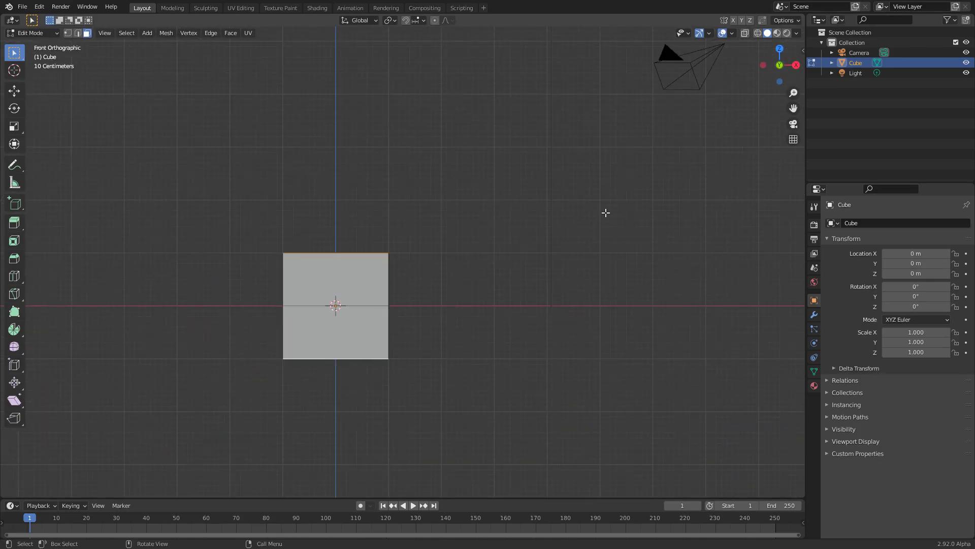
pyautogui.press('s')
pyautogui.click(547, 215)
pyautogui.press('z')
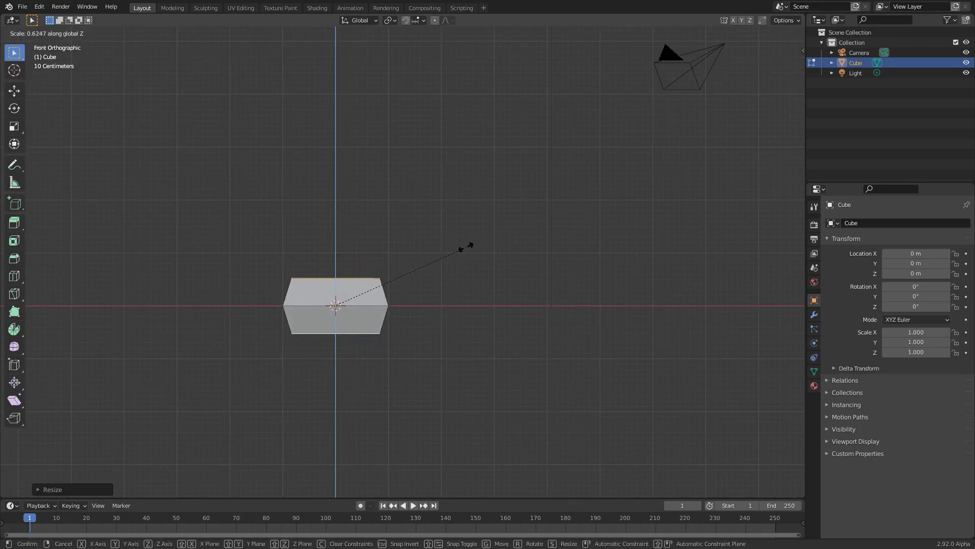
pyautogui.click(382, 285)
pyautogui.scroll(4, 281, 335)
pyautogui.moveTo(281, 335); pyautogui.dragTo(438, 254, button='middle')
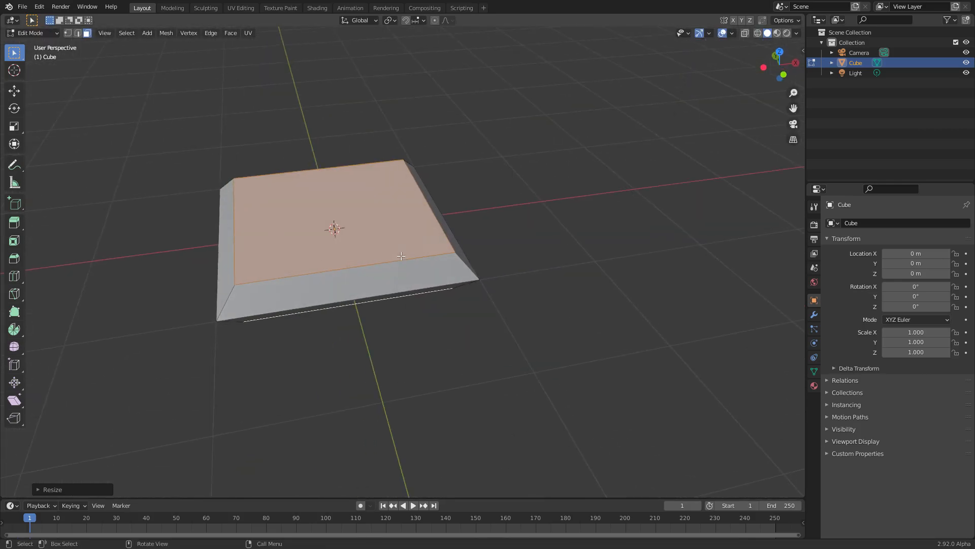
# Try stretching the whole mesh along X and enlarging it uniformly, undoing each resize.
pyautogui.moveTo(375, 242); pyautogui.dragTo(424, 225, button='middle')
pyautogui.press('a')
pyautogui.press('s')
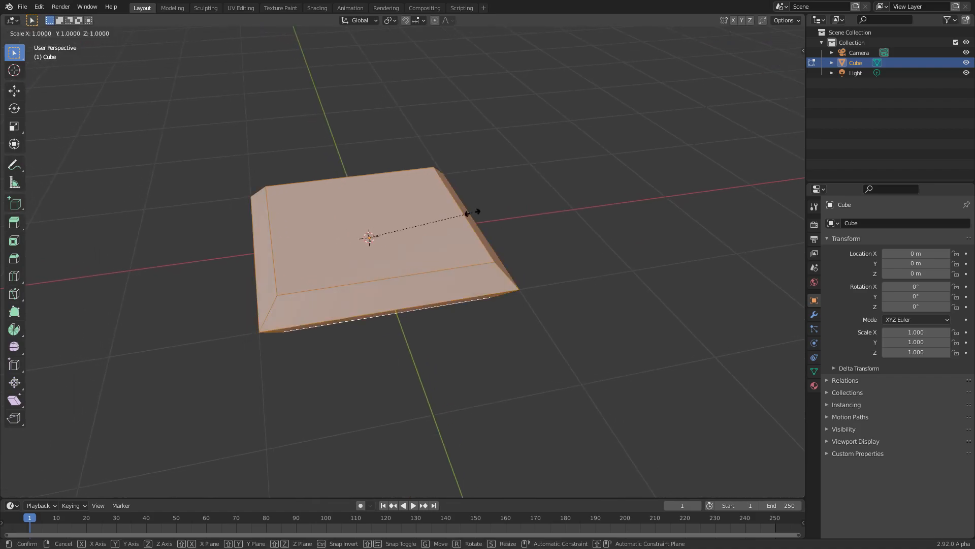
pyautogui.press('x')
pyautogui.click(587, 207)
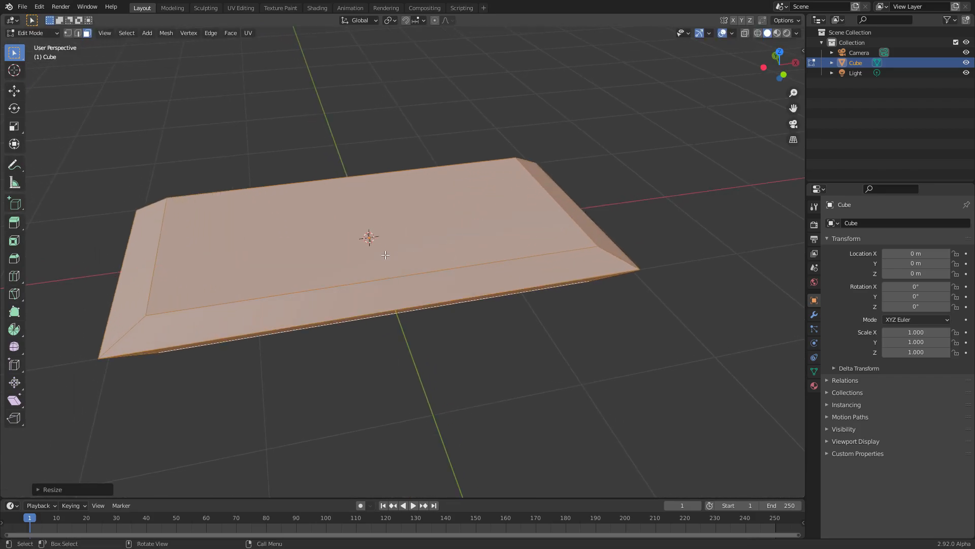
pyautogui.hotkey('ctrl', 'z')
pyautogui.press('s')
pyautogui.click(549, 181)
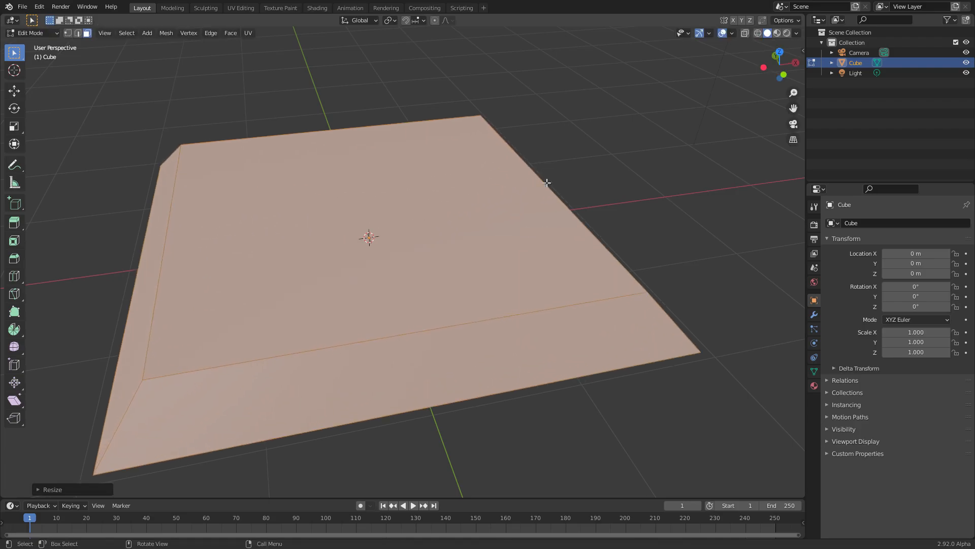
pyautogui.hotkey('ctrl', 'z')
# Add dense, evenly spaced loop cuts across the slab in both horizontal directions to form a grid.
pyautogui.moveTo(407, 243); pyautogui.dragTo(373, 243, button='middle')
pyautogui.hotkey('ctrl', 'r')
pyautogui.scroll(13, 396, 254)
pyautogui.click(415, 263)
pyautogui.rightClick(414, 263)
pyautogui.hotkey('ctrl', 'r')
pyautogui.scroll(10, 376, 220)
pyautogui.click(317, 306)
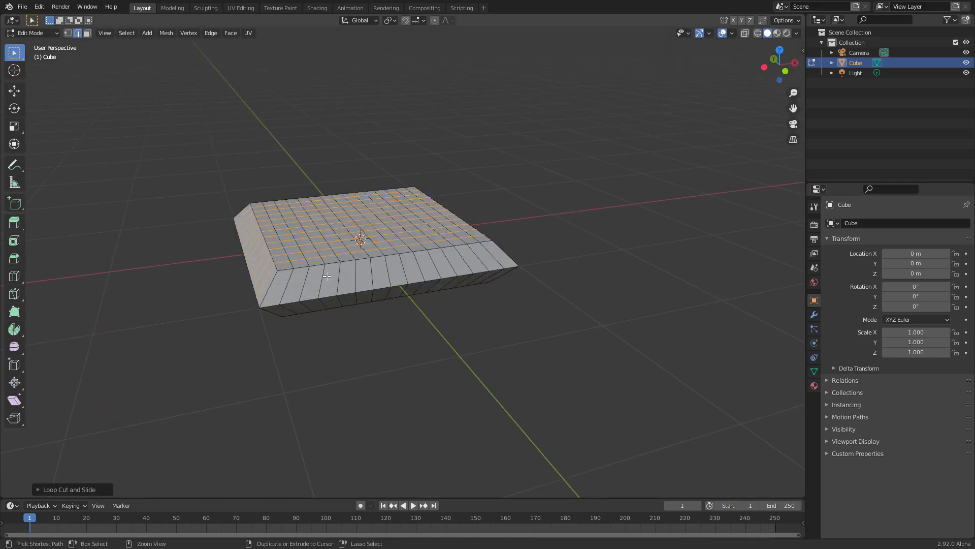
pyautogui.rightClick(317, 306)
pyautogui.moveTo(317, 306); pyautogui.dragTo(304, 261, button='middle')
# Add several evenly spaced horizontal loop cuts around the slab's sloped side bands.
pyautogui.hotkey('ctrl', 'r')
pyautogui.scroll(3, 297, 326)
pyautogui.click(297, 326)
pyautogui.rightClick(297, 326)
pyautogui.moveTo(297, 326); pyautogui.dragTo(344, 322, button='middle')
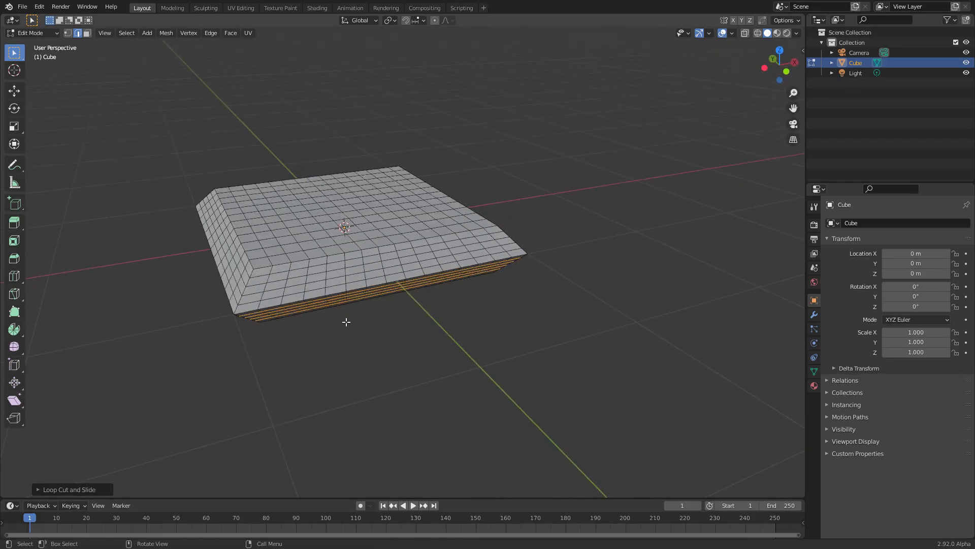
# Subdivide the entire mesh once and return to Object Mode.
pyautogui.press('a')
pyautogui.rightClick(315, 250)
pyautogui.click(315, 249)
pyautogui.press('Tab')
pyautogui.moveTo(347, 246); pyautogui.dragTo(360, 254, button='middle')
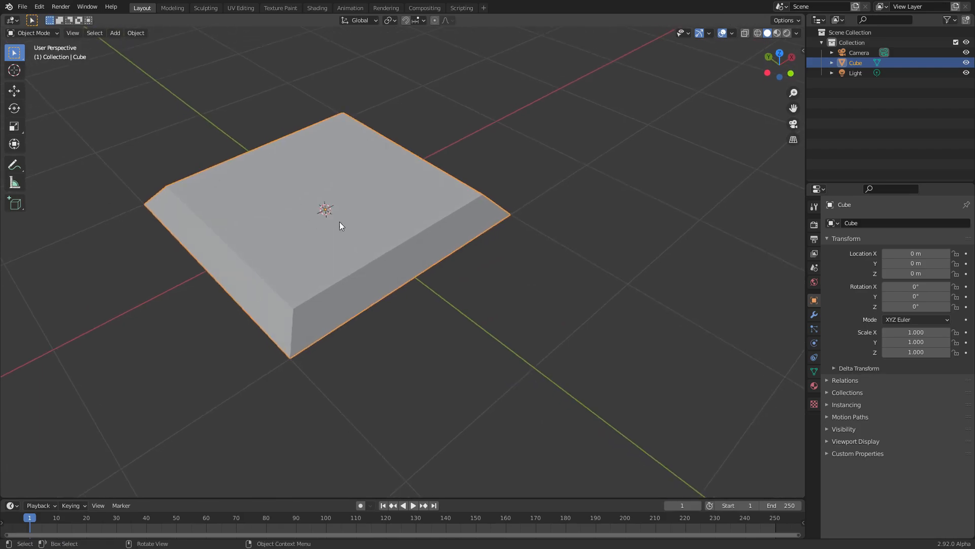
# Enable Cloth physics on the slab.
pyautogui.click(813, 342)
pyautogui.click(861, 258)
pyautogui.moveTo(350, 254); pyautogui.dragTo(347, 212, button='middle')
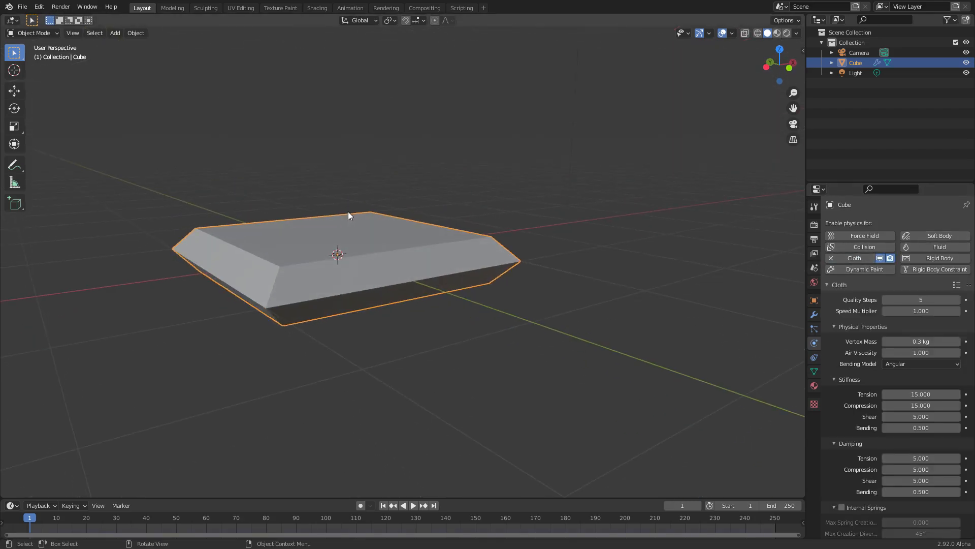
# Play the cloth simulation several times to examine its motion, returning to the first frame after each run.
pyautogui.press('space')
pyautogui.hotkey('shift', 'Left')
pyautogui.press('space')
pyautogui.press('space')
pyautogui.hotkey('shift', 'Left')
pyautogui.moveTo(349, 287); pyautogui.dragTo(644, 333, button='middle')
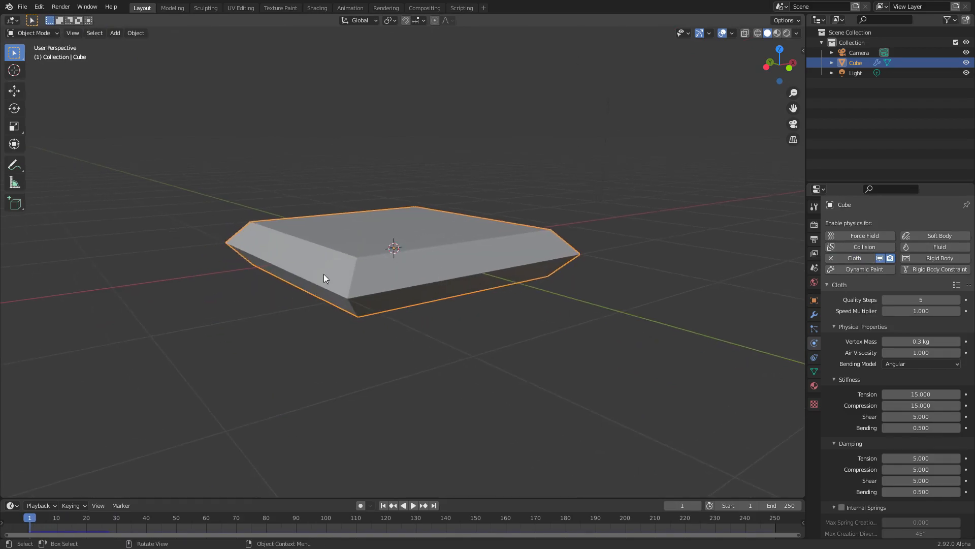
pyautogui.press('space')
pyautogui.press('space')
pyautogui.hotkey('shift', 'Left')
pyautogui.press('space')
pyautogui.press('space')
pyautogui.hotkey('shift', 'Left')
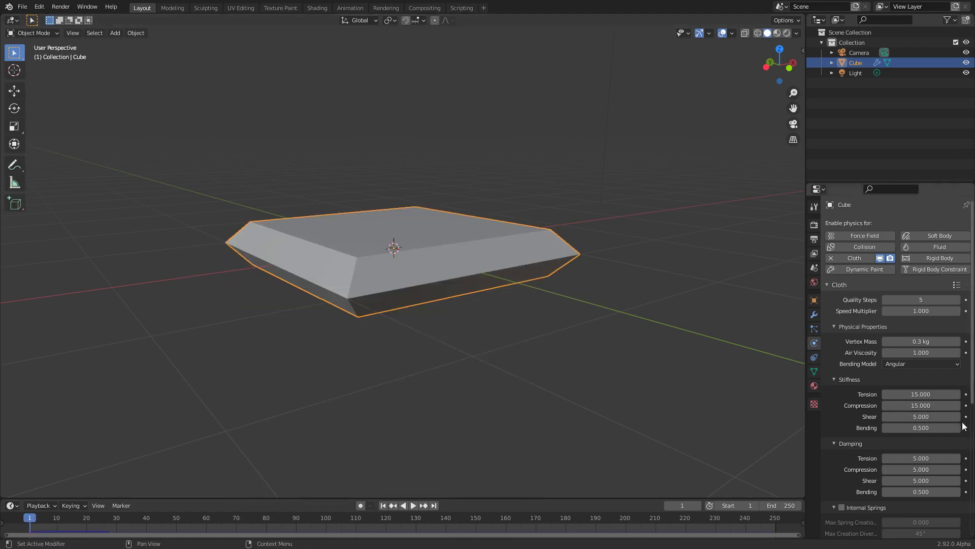
# Set the cloth's Gravity field weight to 0 and play back the simulation.
pyautogui.scroll(-10, 955, 427)
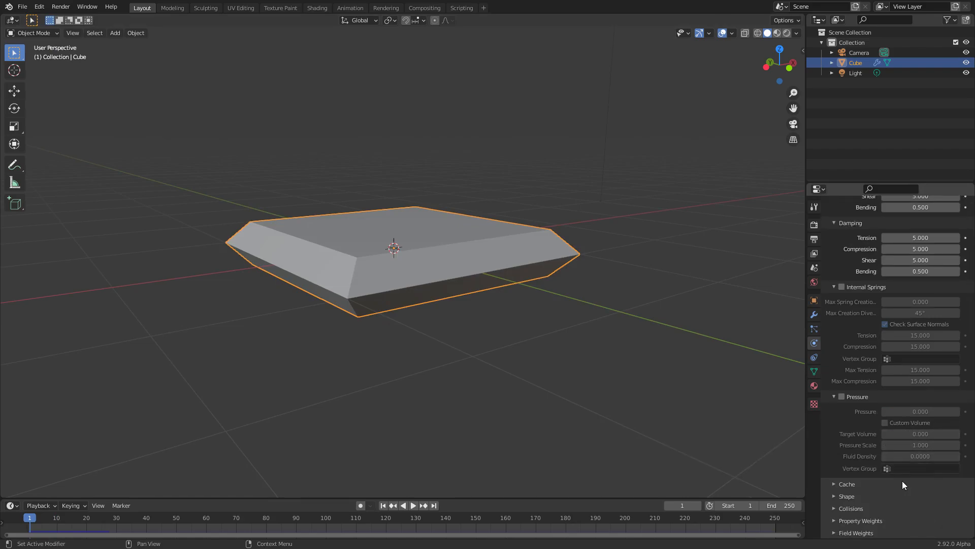
pyautogui.click(853, 532)
pyautogui.scroll(-7, 894, 470)
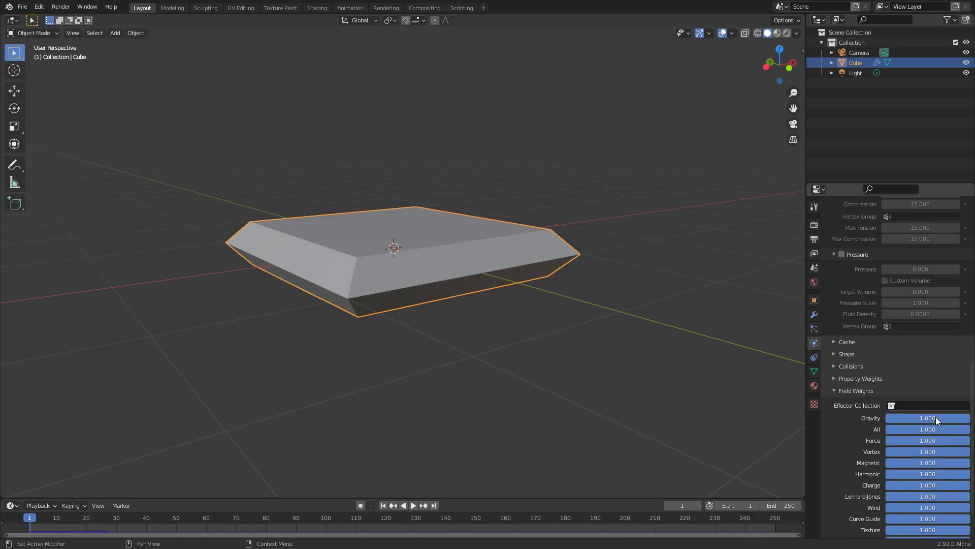
pyautogui.moveTo(935, 417); pyautogui.dragTo(848, 417)
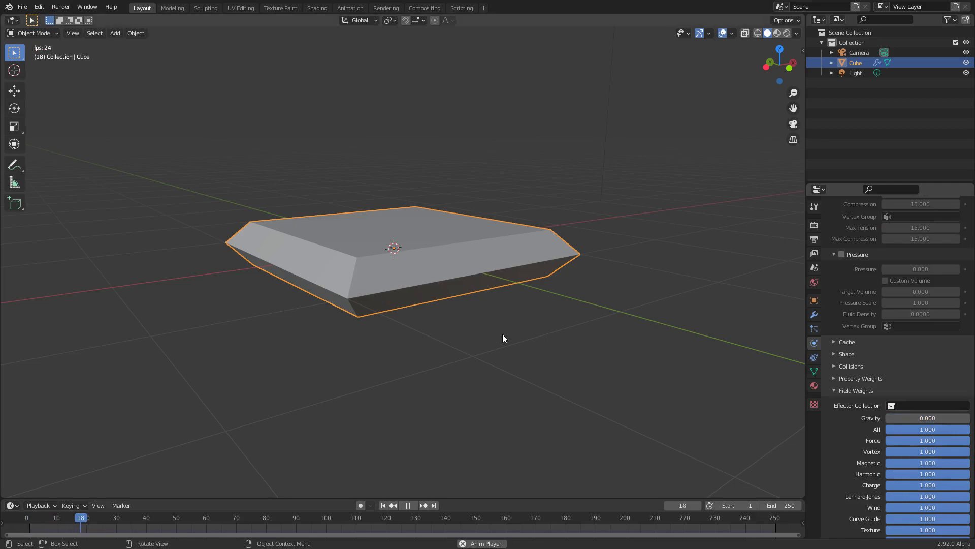
pyautogui.press('space')
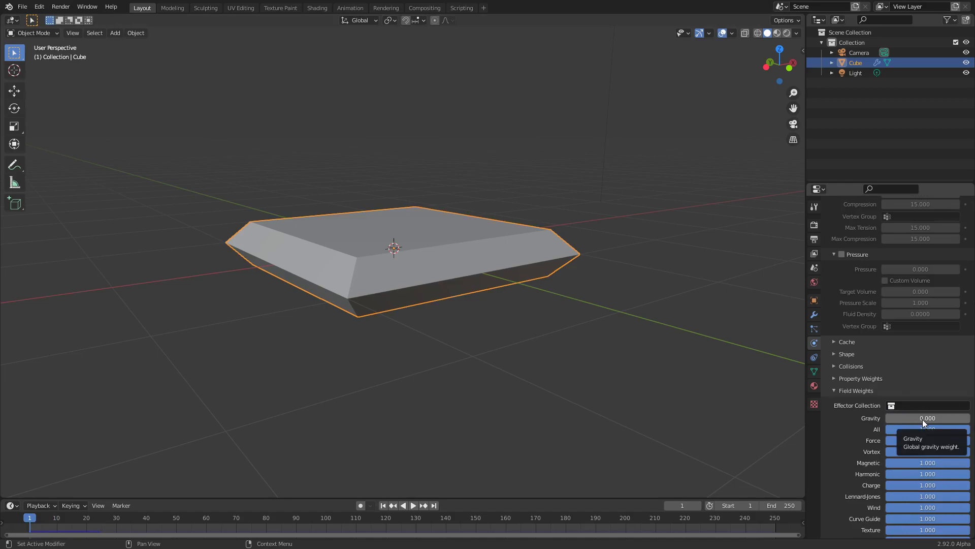
# Enable cloth Pressure and set it to 4.4 while the simulation plays.
pyautogui.scroll(1, 921, 419)
pyautogui.scroll(1, 917, 422)
pyautogui.scroll(2, 918, 422)
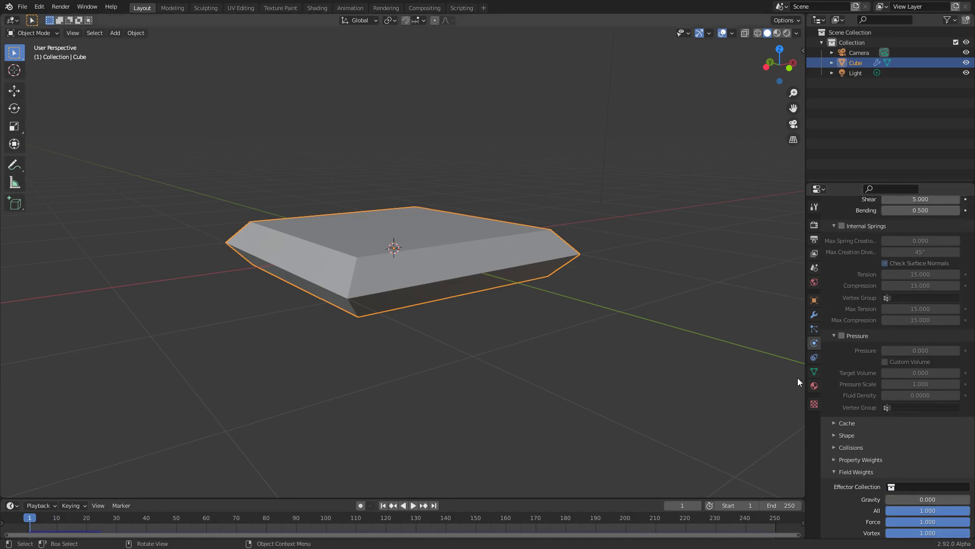
pyautogui.click(842, 335)
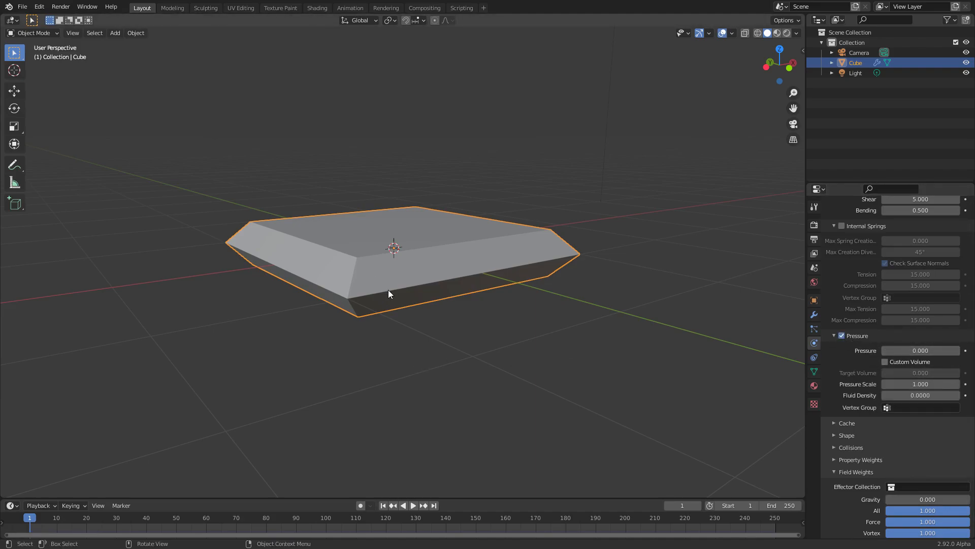
pyautogui.press('space')
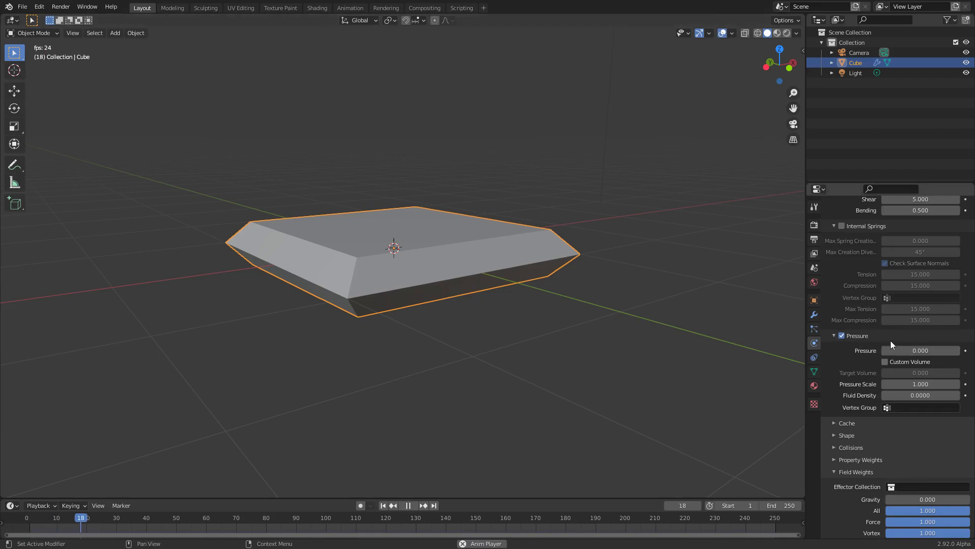
pyautogui.moveTo(910, 347); pyautogui.dragTo(907, 347)
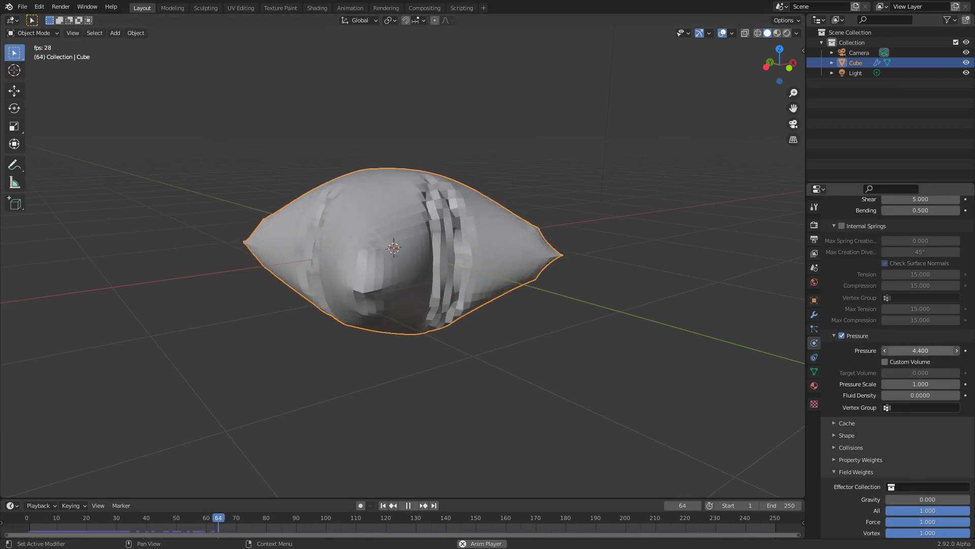
# Replay the inflation from the first frame and pause it to inspect the pillow's shape and creases.
pyautogui.hotkey('shift', 'Left')
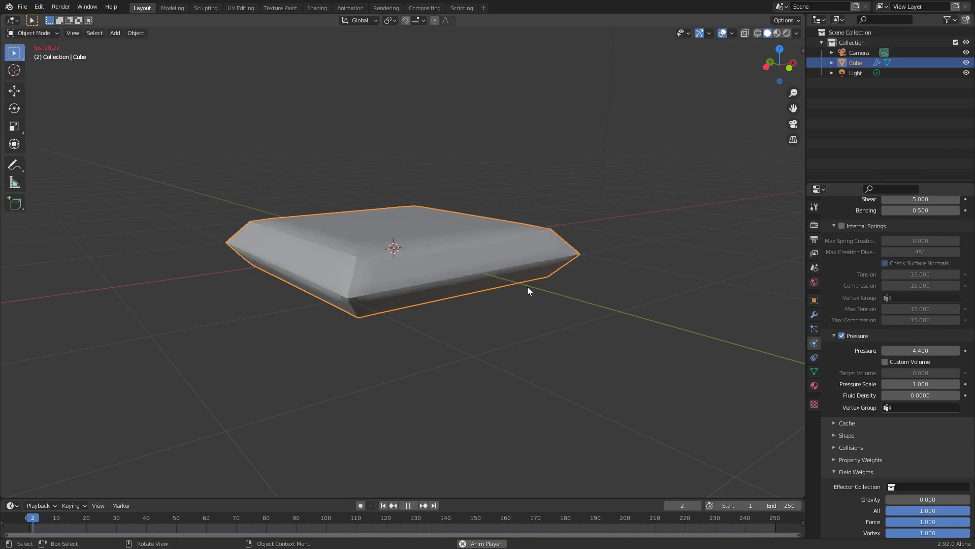
pyautogui.moveTo(433, 250)
pyautogui.mouseDown(button='middle')
pyautogui.moveTo(449, 258)
pyautogui.moveTo(440, 257)
pyautogui.mouseUp(button='middle')
pyautogui.press('space')
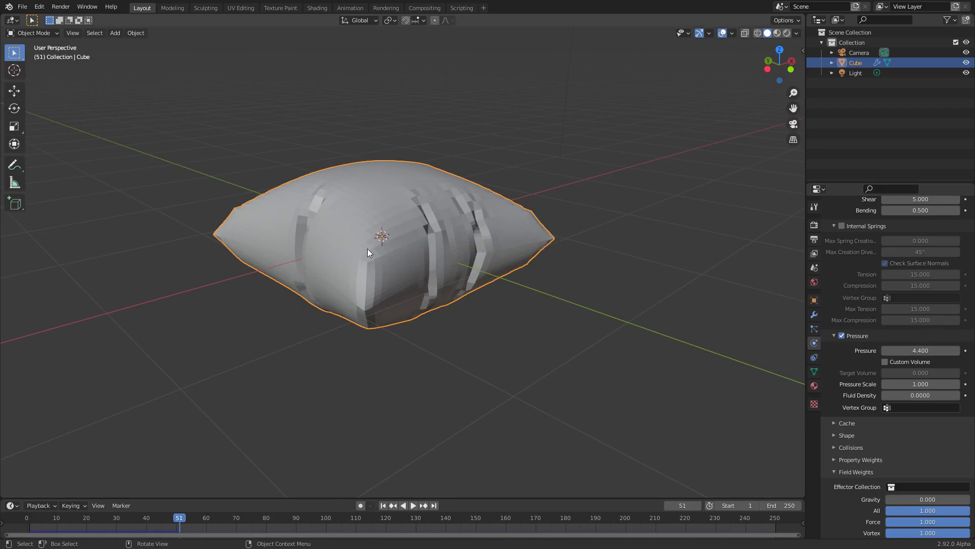
pyautogui.hotkey('shift', 'Left')
pyautogui.press('space')
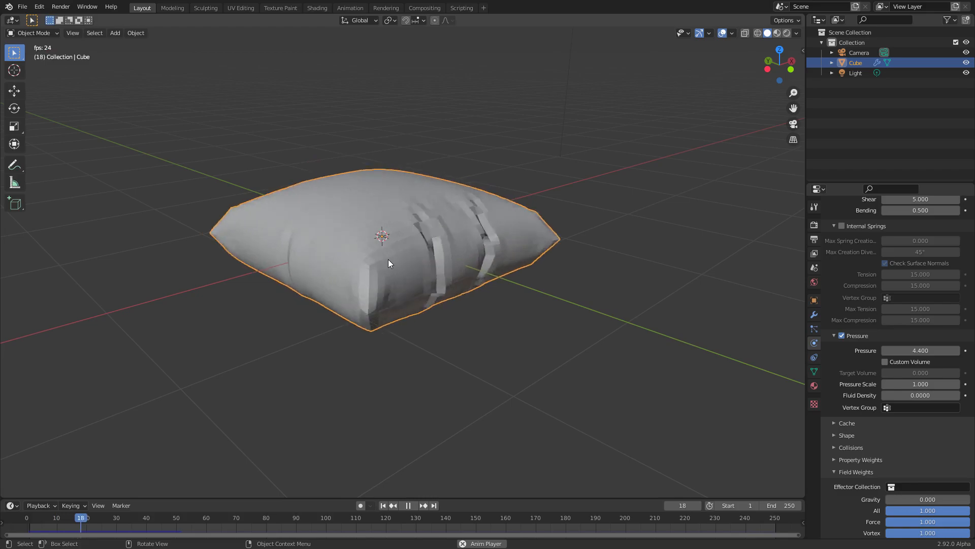
pyautogui.press('space')
pyautogui.moveTo(394, 250); pyautogui.dragTo(401, 276, button='middle')
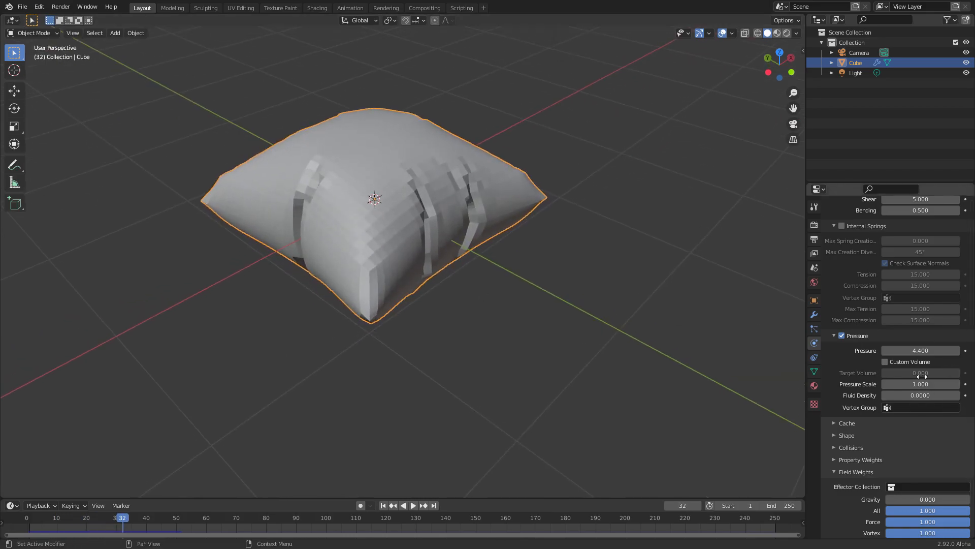
# Raise the cloth Pressure to 7.6 during playback and return to the first frame.
pyautogui.press('space')
pyautogui.moveTo(921, 350); pyautogui.dragTo(940, 350)
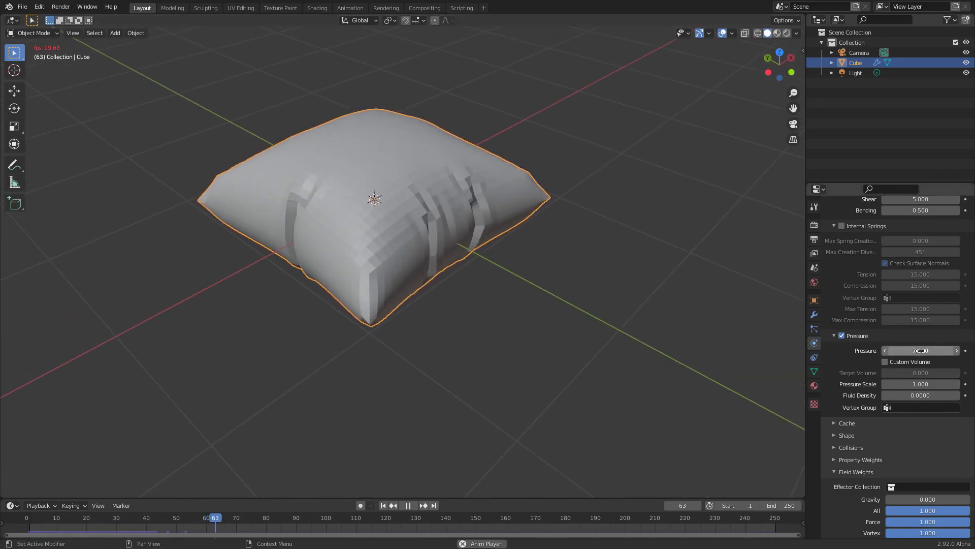
pyautogui.hotkey('shift', 'Left')
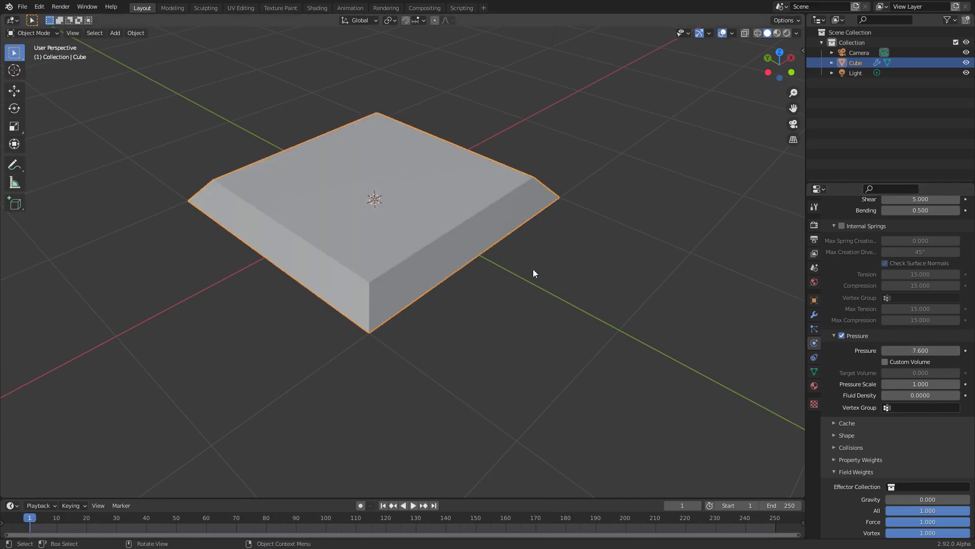
# Try a cloth Pressure of 20 with the simulation playing, and rewind to the first frame.
pyautogui.click(926, 350)
pyautogui.write('20')
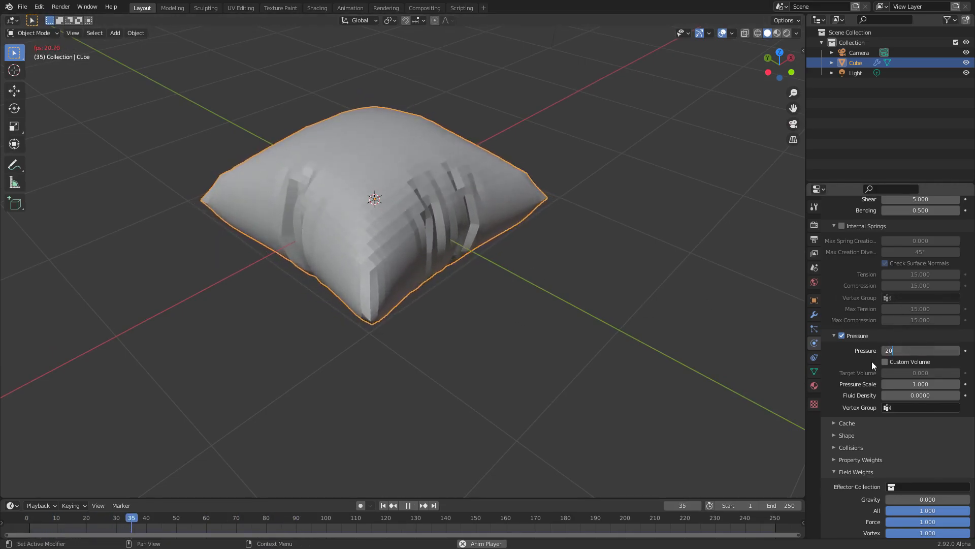
pyautogui.press('Return')
pyautogui.press('space')
pyautogui.hotkey('shift', 'Left')
# Set the cloth Pressure to 8 and play the simulation up to frame 38 to inspect the pillow.
pyautogui.click(894, 353)
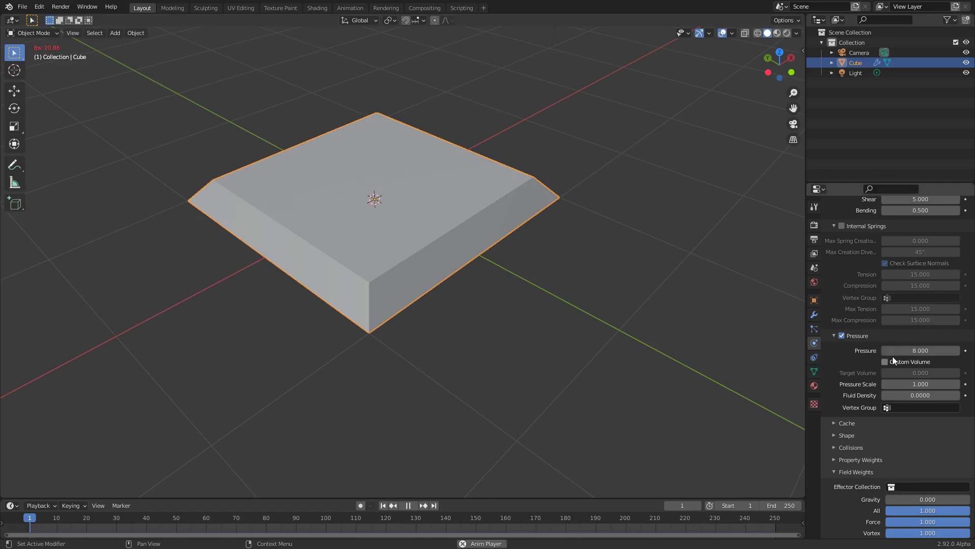
pyautogui.press('space')
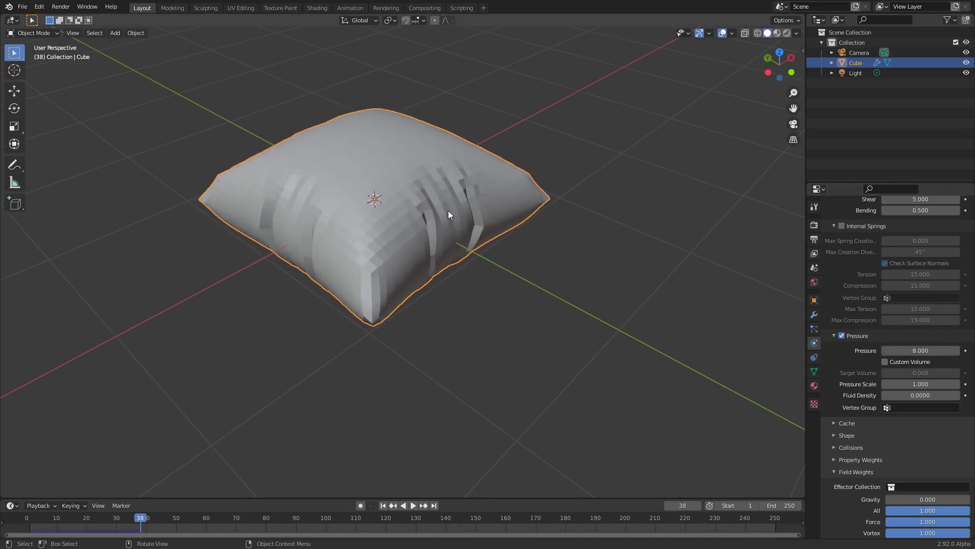
pyautogui.moveTo(370, 278); pyautogui.dragTo(344, 303, button='middle')
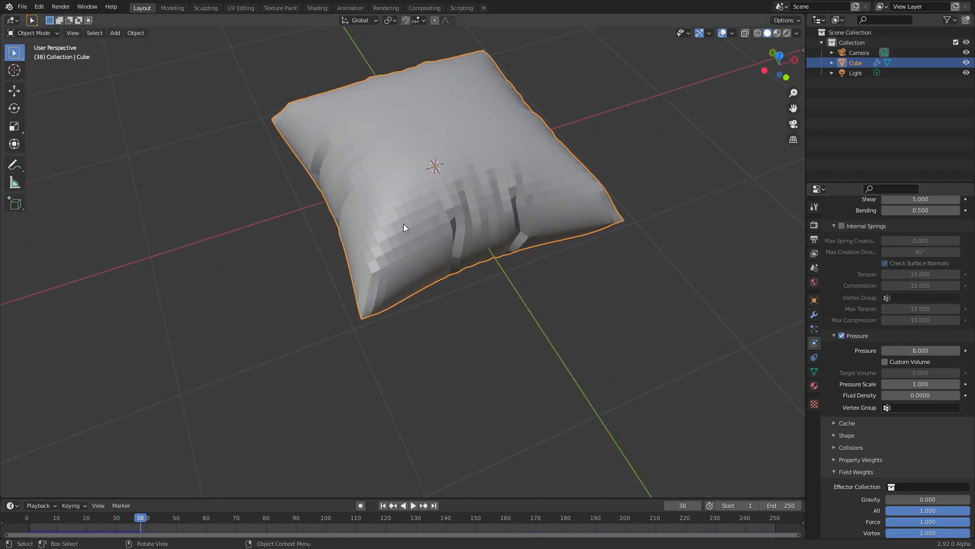
# Replay the cloth simulation from the first frame and stop it at frame 49.
pyautogui.scroll(-2, 382, 180)
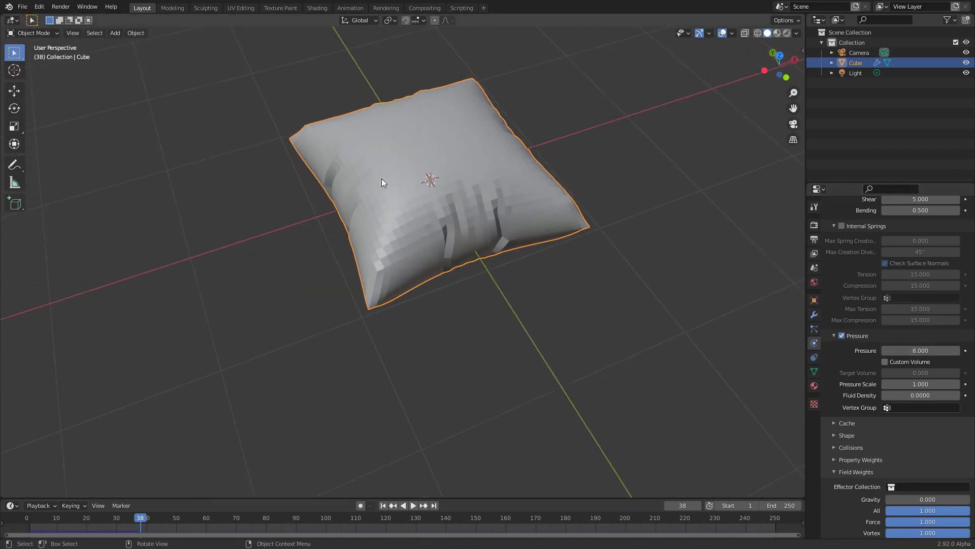
pyautogui.hotkey('shift', 'Left')
pyautogui.press('space')
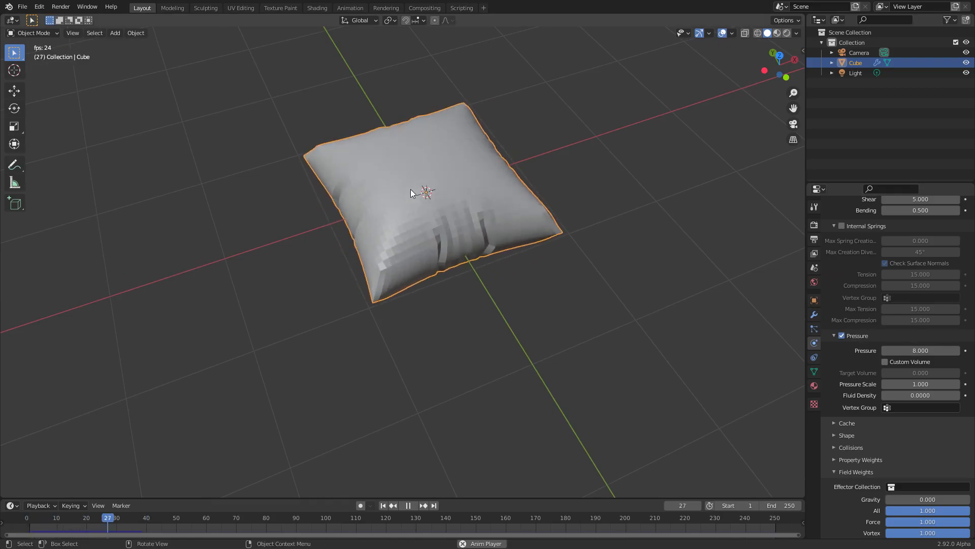
pyautogui.press('space')
pyautogui.moveTo(410, 192); pyautogui.dragTo(451, 199, button='middle')
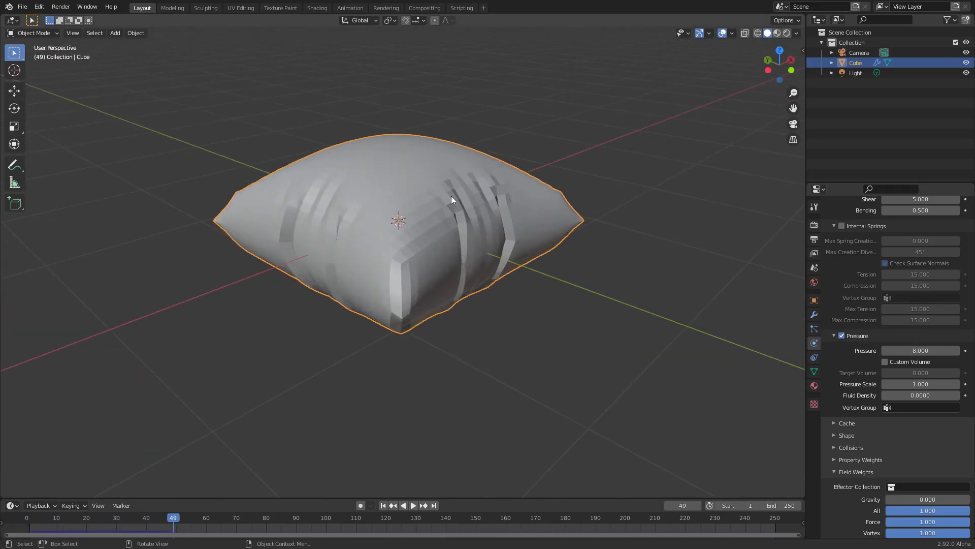
# Apply the Cloth modifier to the pillow and check the resulting mesh in Edit Mode.
pyautogui.click(814, 314)
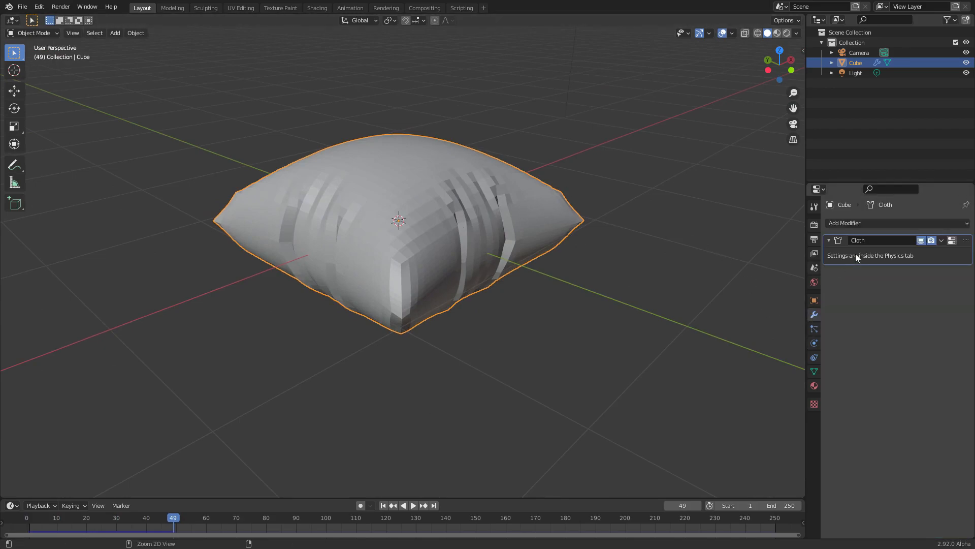
pyautogui.hotkey('ctrl', 'a')
pyautogui.press('Tab')
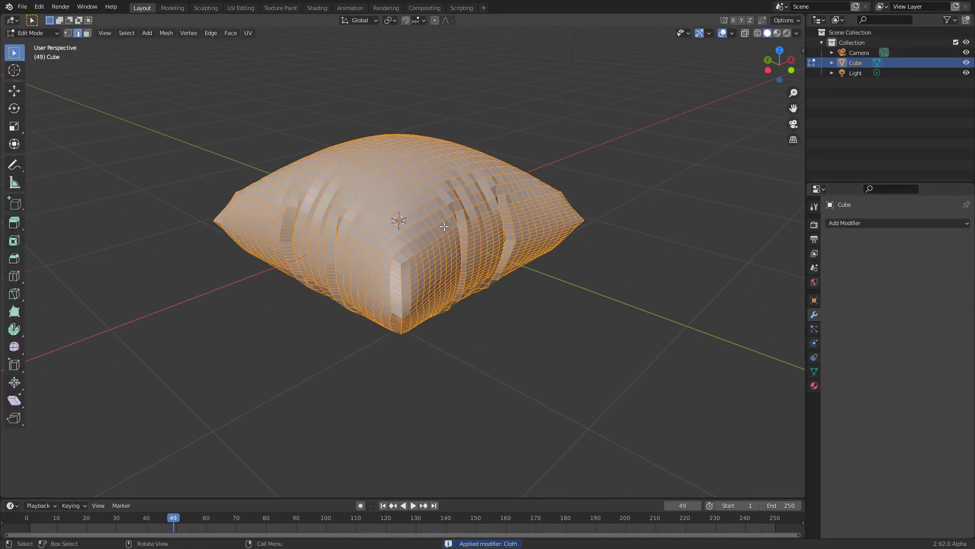
pyautogui.moveTo(446, 227); pyautogui.dragTo(475, 238, button='middle')
pyautogui.press('Tab')
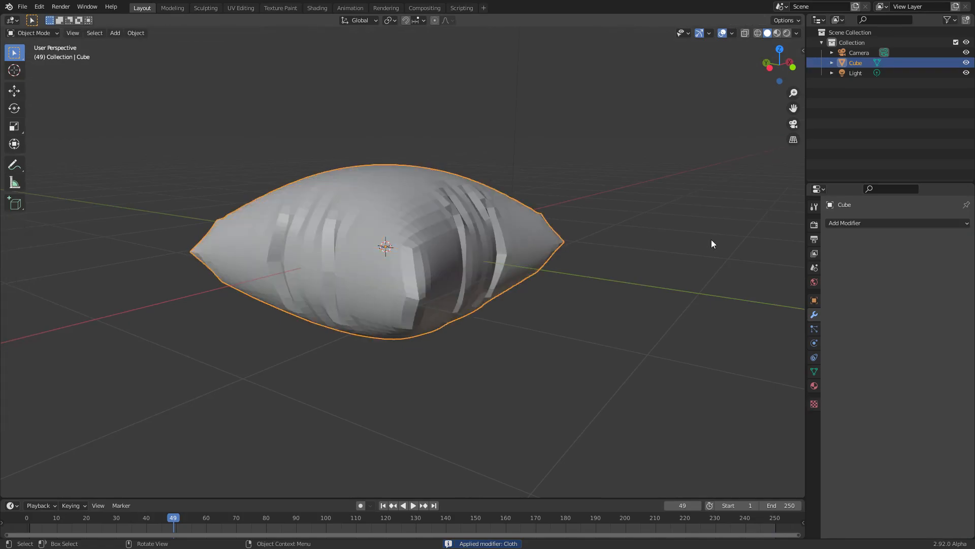
# Add a Subdivision Surface modifier to the pillow and shade it smooth.
pyautogui.click(850, 224)
pyautogui.click(773, 407)
pyautogui.moveTo(462, 164); pyautogui.dragTo(466, 225, button='middle')
pyautogui.rightClick(430, 187)
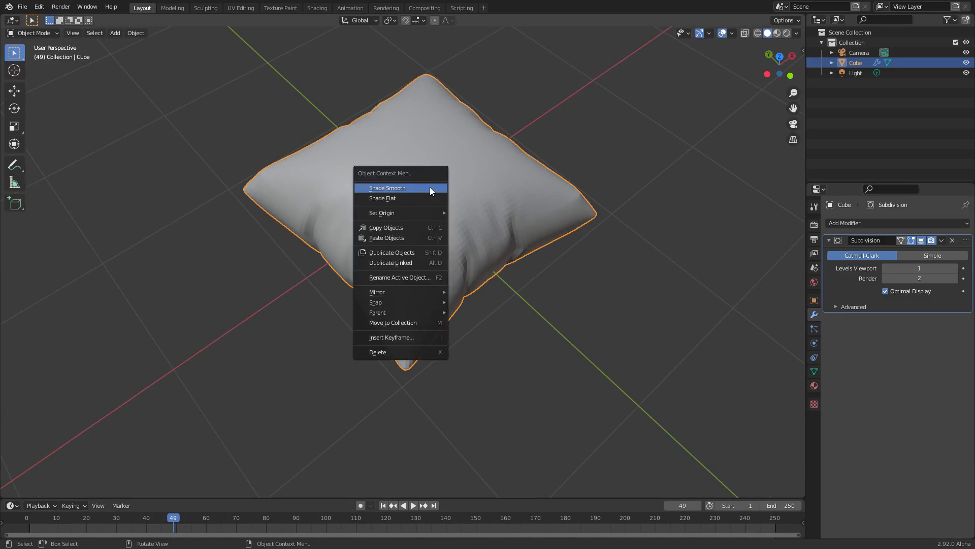
pyautogui.click(432, 188)
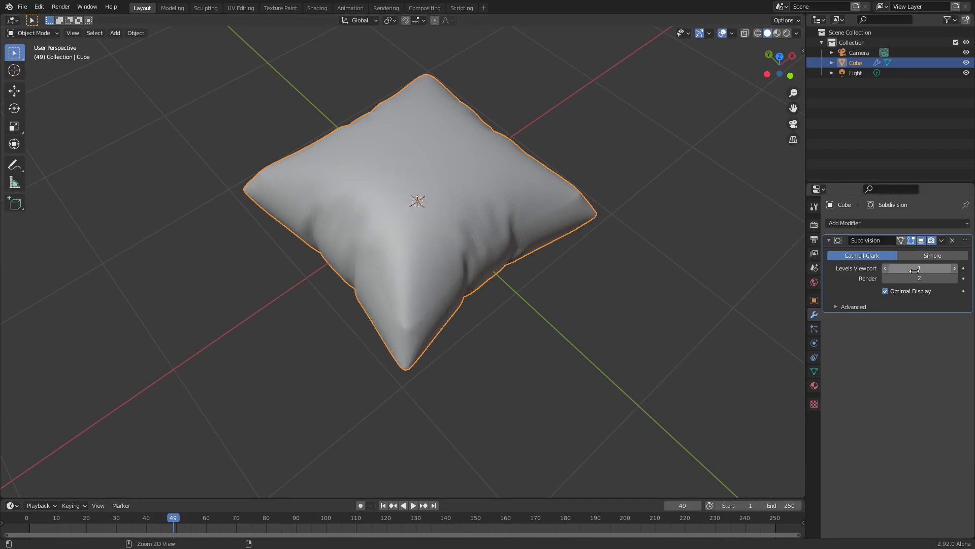
# Apply the Subdivision modifier and inspect the smoothed pillow from several angles.
pyautogui.hotkey('ctrl', 'a')
pyautogui.moveTo(464, 208); pyautogui.dragTo(424, 203, button='middle')
pyautogui.scroll(2, 441, 249)
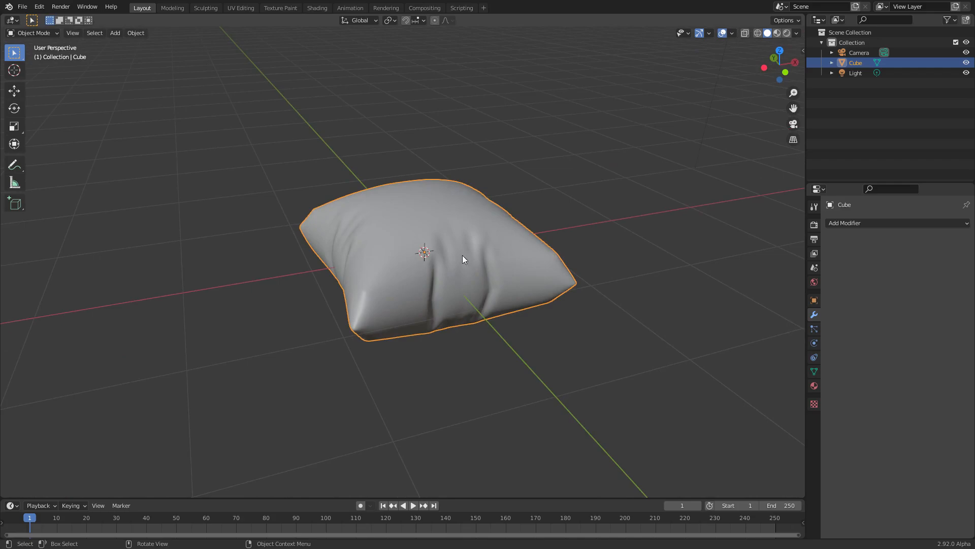
pyautogui.moveTo(414, 215)
pyautogui.mouseDown(button='middle')
pyautogui.moveTo(398, 240)
pyautogui.moveTo(438, 219)
pyautogui.moveTo(421, 231)
pyautogui.mouseUp(button='middle')
pyautogui.moveTo(369, 217); pyautogui.dragTo(508, 238, button='middle')
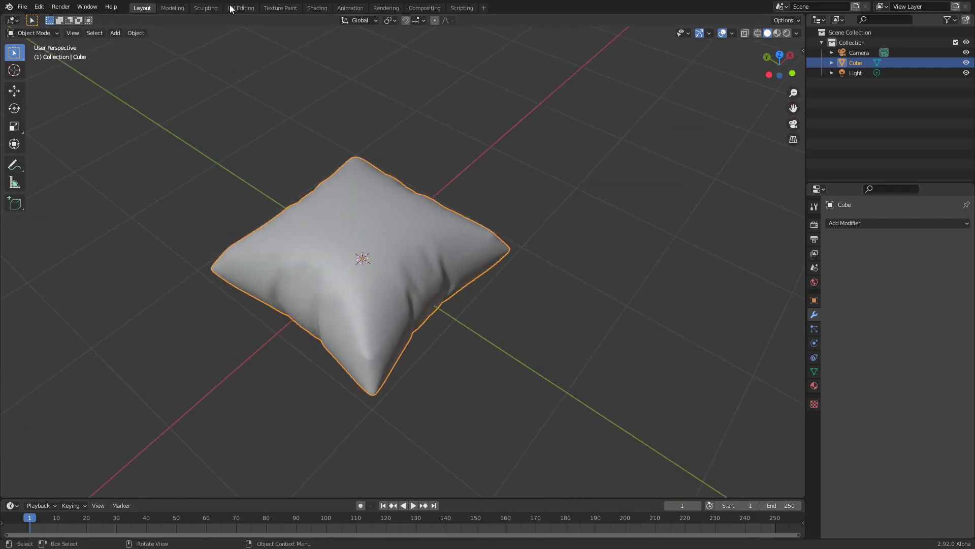
# Switch to the Sculpting workspace, choose the Cloth brush, and undo a test stroke on the pillow.
pyautogui.click(206, 8)
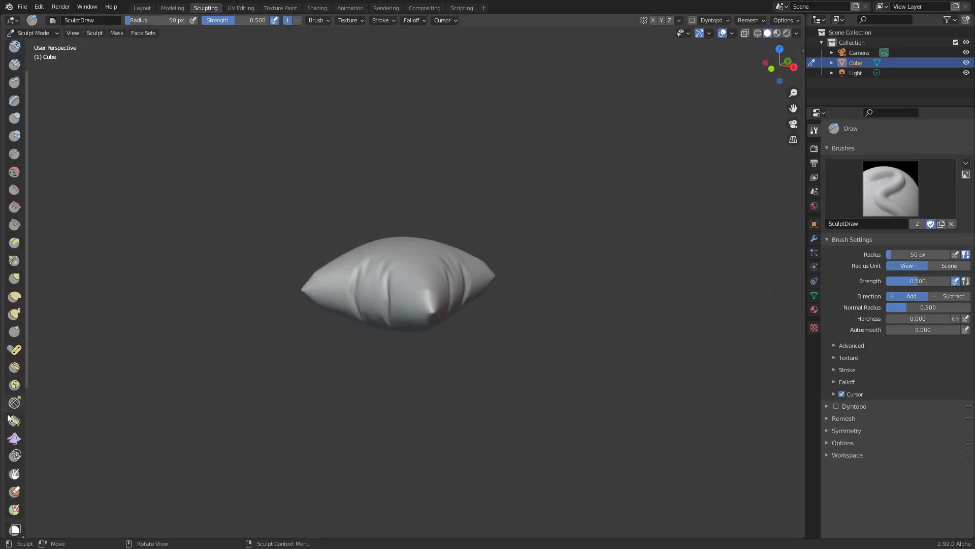
pyautogui.click(14, 438)
pyautogui.moveTo(403, 392)
pyautogui.mouseDown(button='middle')
pyautogui.moveTo(425, 218)
pyautogui.moveTo(403, 218)
pyautogui.mouseUp(button='middle')
pyautogui.moveTo(403, 218)
pyautogui.mouseDown()
pyautogui.moveTo(394, 183)
pyautogui.moveTo(468, 246)
pyautogui.moveTo(458, 254)
pyautogui.mouseUp()
pyautogui.hotkey('ctrl', 'z')
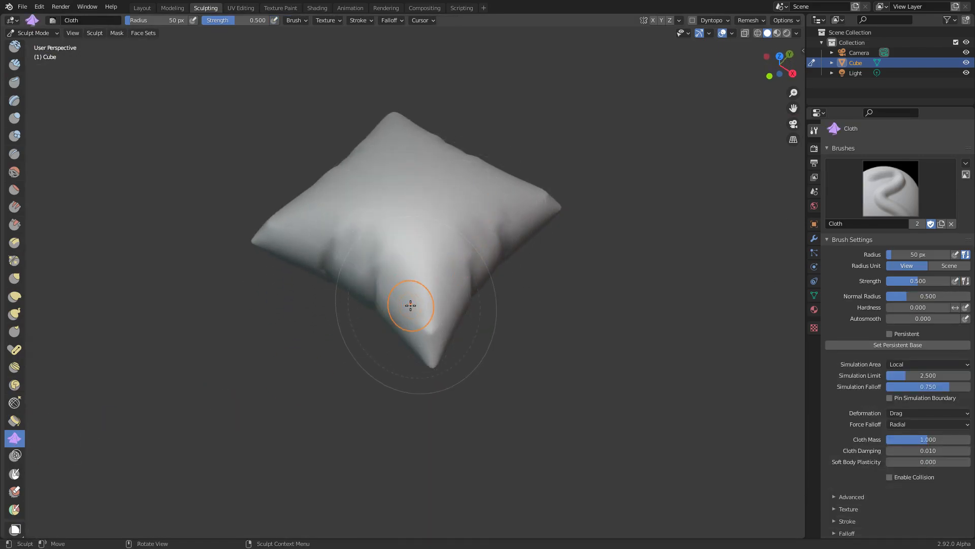
# Set the Cloth brush radius to 115 px and its strength to 0.612.
pyautogui.press('f')
pyautogui.click(444, 290)
pyautogui.press('f')
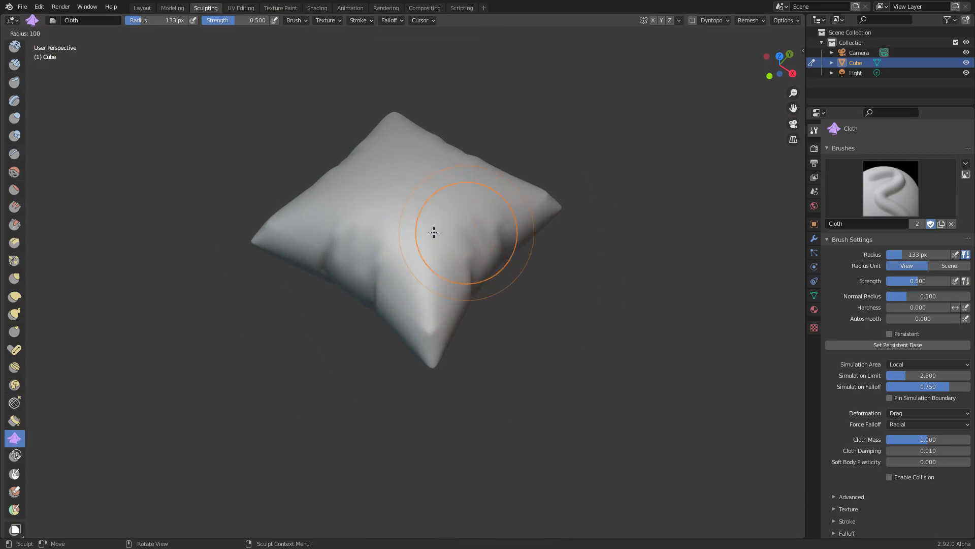
pyautogui.click(457, 234)
pyautogui.hotkey('shift', 'f')
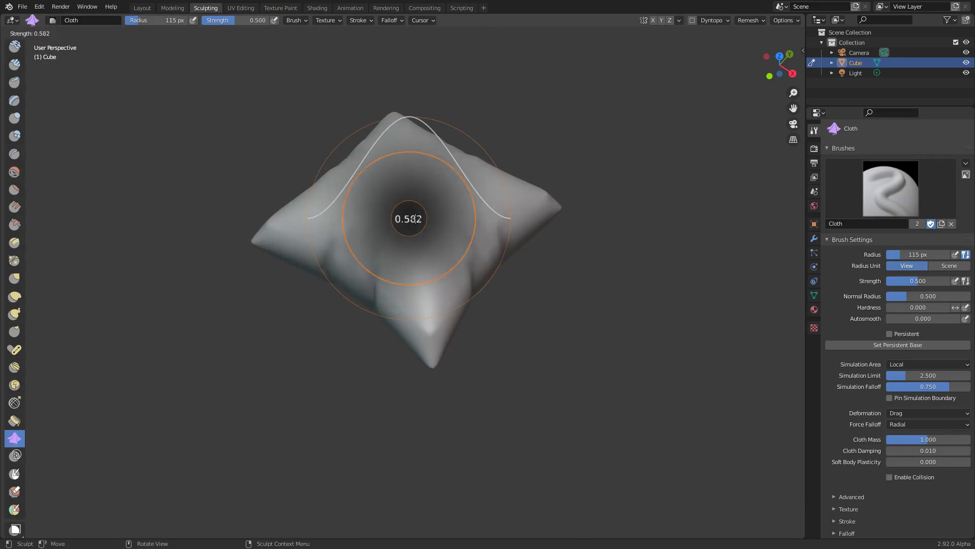
pyautogui.click(418, 218)
# Try pulling wrinkles across the pillow's upper surface with the Cloth brush, and undo them.
pyautogui.moveTo(422, 259)
pyautogui.mouseDown()
pyautogui.moveTo(376, 274)
pyautogui.moveTo(305, 218)
pyautogui.mouseUp()
pyautogui.moveTo(304, 217)
pyautogui.mouseDown(button='middle')
pyautogui.moveTo(446, 204)
pyautogui.moveTo(457, 261)
pyautogui.mouseUp(button='middle')
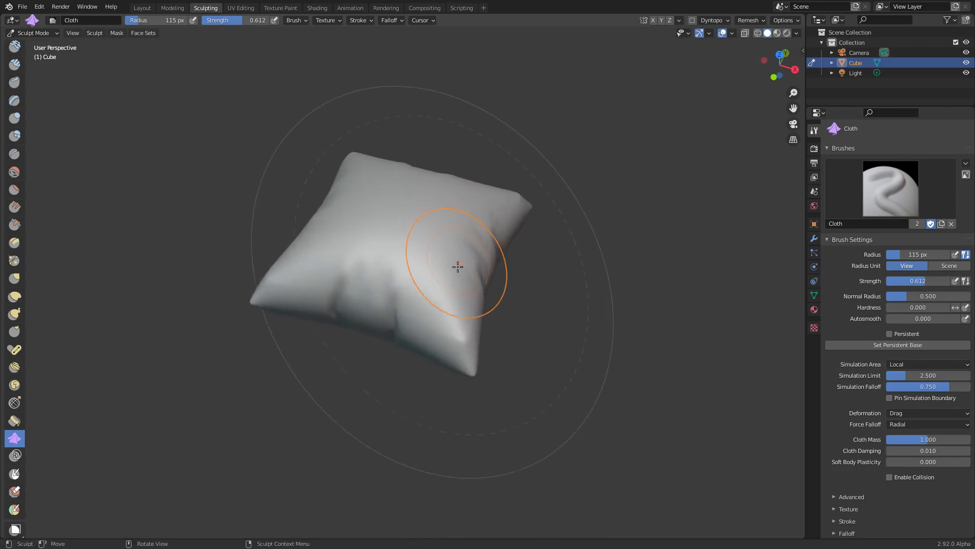
pyautogui.moveTo(407, 228); pyautogui.dragTo(442, 267, button='middle')
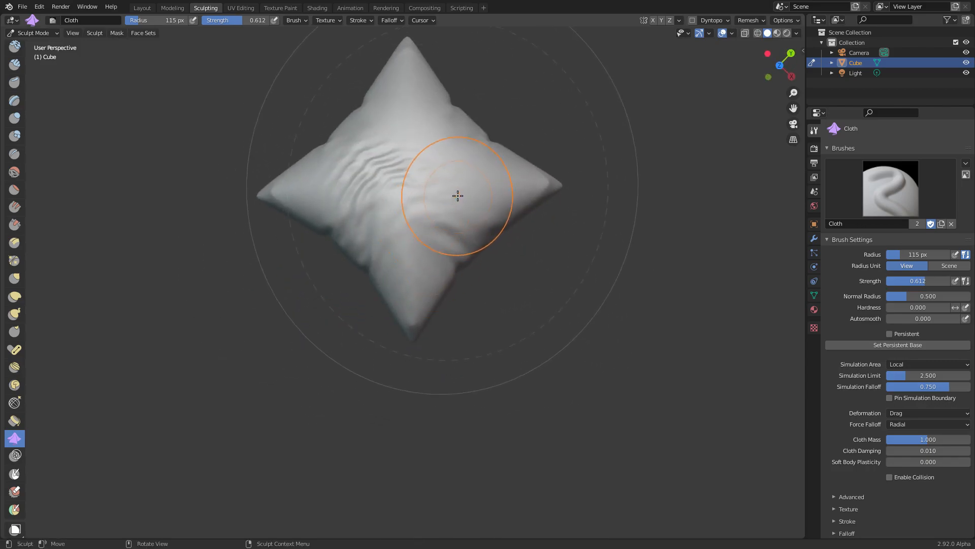
pyautogui.hotkey('ctrl', 'z')
# Pull the fabric inward from the pillow's corners and across its face with the Cloth brush to form folds.
pyautogui.moveTo(447, 193)
pyautogui.mouseDown(button='middle')
pyautogui.moveTo(501, 212)
pyautogui.moveTo(409, 211)
pyautogui.mouseUp(button='middle')
pyautogui.moveTo(409, 211); pyautogui.dragTo(348, 200)
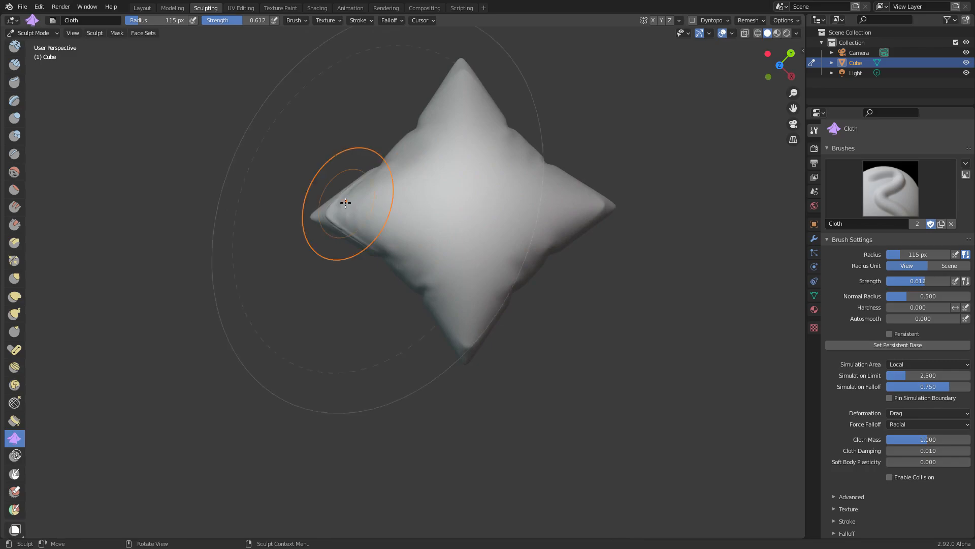
pyautogui.moveTo(449, 162); pyautogui.dragTo(495, 154, button='middle')
pyautogui.moveTo(546, 218)
pyautogui.mouseDown(button='middle')
pyautogui.moveTo(574, 238)
pyautogui.moveTo(545, 215)
pyautogui.mouseUp(button='middle')
pyautogui.moveTo(545, 215)
pyautogui.mouseDown()
pyautogui.moveTo(481, 252)
pyautogui.moveTo(505, 283)
pyautogui.moveTo(403, 231)
pyautogui.moveTo(387, 210)
pyautogui.moveTo(418, 115)
pyautogui.moveTo(395, 131)
pyautogui.moveTo(451, 148)
pyautogui.mouseUp()
pyautogui.moveTo(451, 148); pyautogui.dragTo(508, 159, button='middle')
pyautogui.scroll(3, 484, 205)
pyautogui.moveTo(484, 206); pyautogui.dragTo(559, 148)
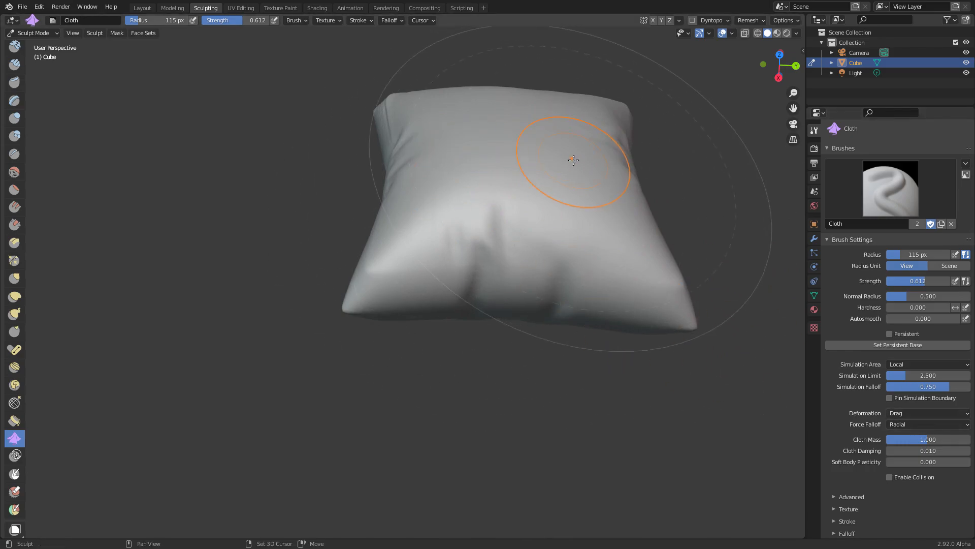
pyautogui.keyDown('shift'); pyautogui.moveTo(572, 159); pyautogui.dragTo(492, 215, button='middle'); pyautogui.keyUp('shift')
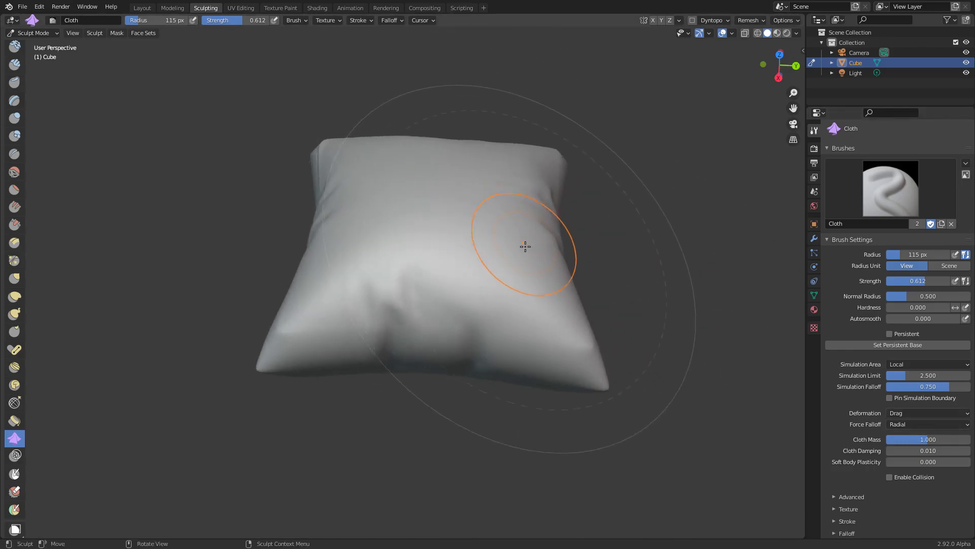
# Try the Cloth brush's Inflate deformation, raise the radius to 208 px, and undo the inflating strokes.
pyautogui.click(900, 414)
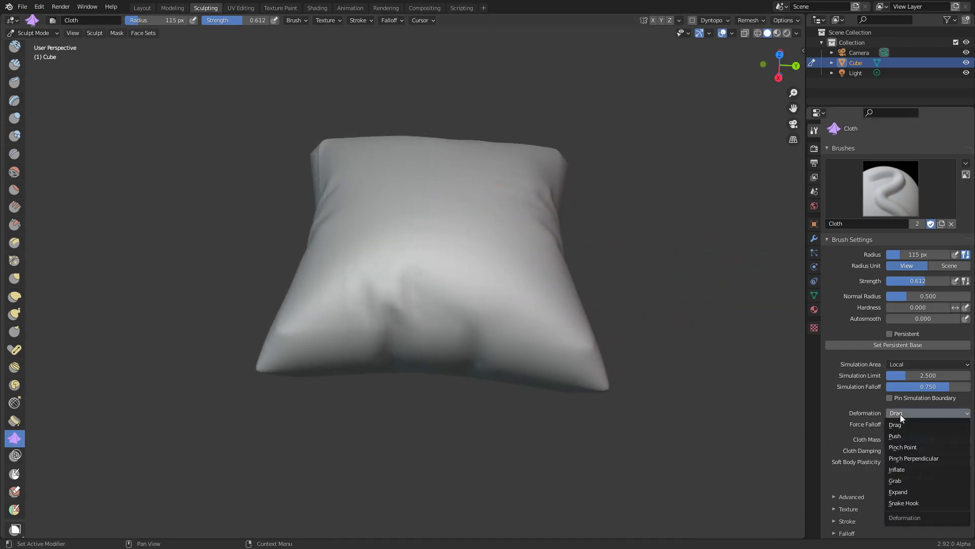
pyautogui.click(900, 469)
pyautogui.moveTo(421, 214)
pyautogui.mouseDown()
pyautogui.moveTo(443, 202)
pyautogui.moveTo(448, 218)
pyautogui.moveTo(394, 198)
pyautogui.moveTo(453, 224)
pyautogui.moveTo(462, 200)
pyautogui.mouseUp()
pyautogui.hotkey('ctrl', 'z')
pyautogui.press('f')
pyautogui.click(472, 207)
pyautogui.moveTo(462, 200); pyautogui.dragTo(472, 177, button='middle')
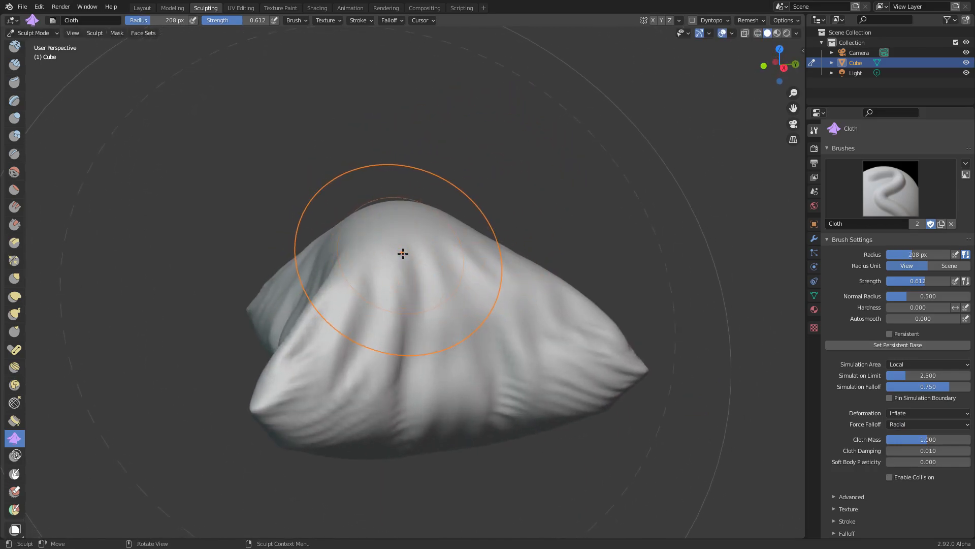
pyautogui.hotkey('ctrl', 'z')
pyautogui.moveTo(402, 252)
pyautogui.mouseDown(button='middle')
pyautogui.moveTo(424, 286)
pyautogui.moveTo(389, 326)
pyautogui.mouseUp(button='middle')
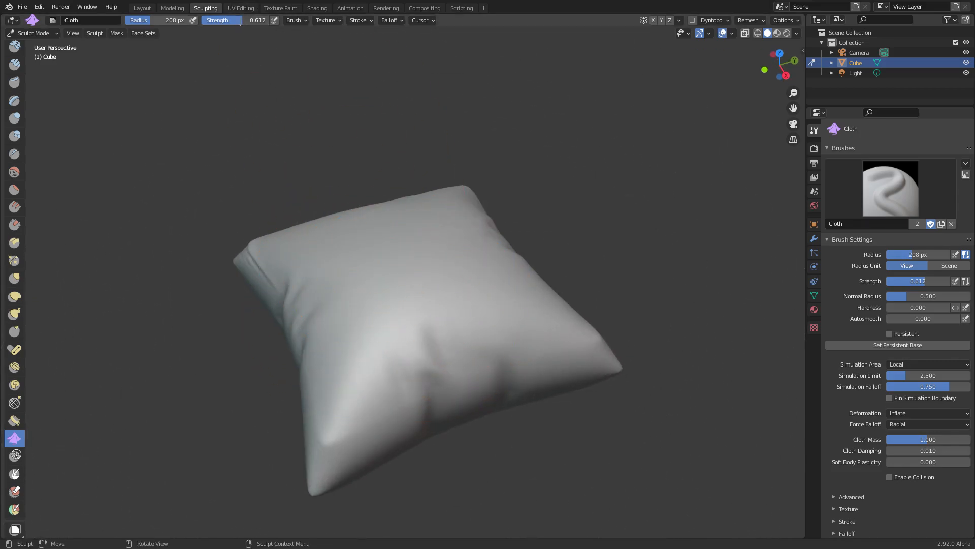
# Set the Cloth brush strength to 0.3 and its force falloff to Plane.
pyautogui.press('Return')
pyautogui.click(951, 424)
pyautogui.click(929, 447)
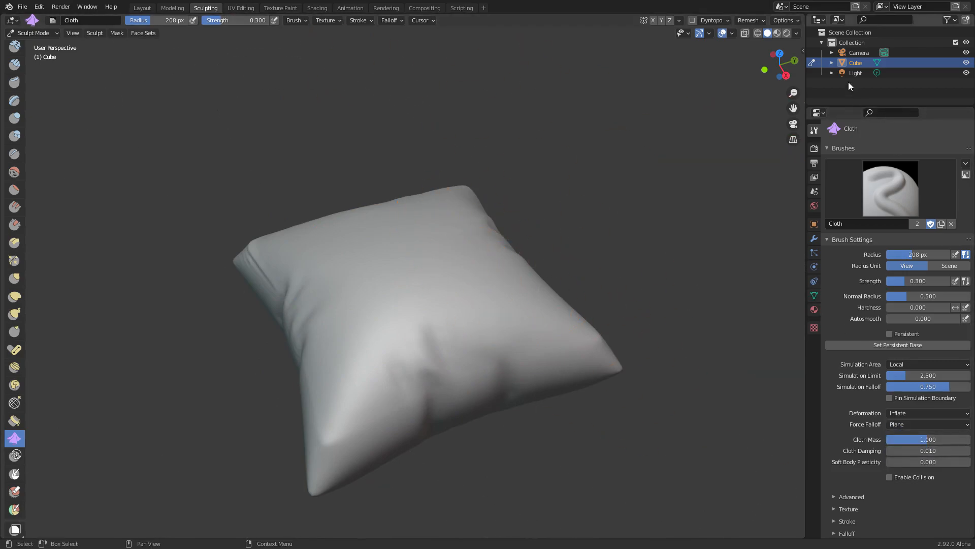
# Sculpt the pillow from different view angles with the Inflate deformation to crease its corner.
pyautogui.click(780, 53)
pyautogui.moveTo(374, 263)
pyautogui.mouseDown()
pyautogui.moveTo(450, 259)
pyautogui.moveTo(289, 241)
pyautogui.mouseUp()
pyautogui.moveTo(445, 269)
pyautogui.mouseDown(button='middle')
pyautogui.moveTo(434, 183)
pyautogui.moveTo(449, 228)
pyautogui.mouseUp(button='middle')
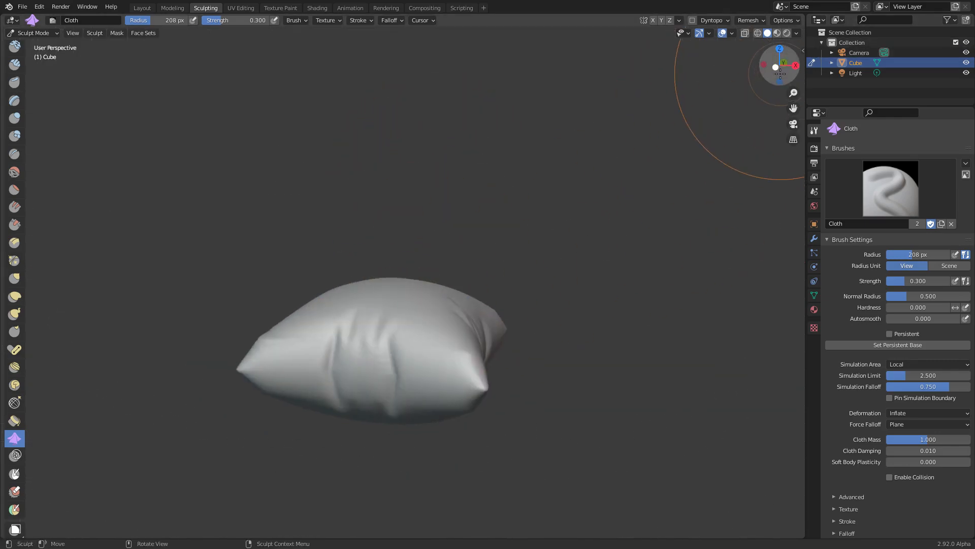
pyautogui.click(776, 66)
pyautogui.moveTo(396, 272); pyautogui.dragTo(401, 355, button='middle')
pyautogui.moveTo(432, 255); pyautogui.dragTo(343, 256)
pyautogui.moveTo(424, 301); pyautogui.dragTo(403, 241, button='middle')
pyautogui.moveTo(379, 274)
pyautogui.mouseDown(button='middle')
pyautogui.moveTo(422, 278)
pyautogui.moveTo(436, 316)
pyautogui.mouseUp(button='middle')
# Set the Cloth brush to Pinch Point deformation with Radial force falloff and a strength of 0.2, discarding the trial stroke.
pyautogui.click(913, 414)
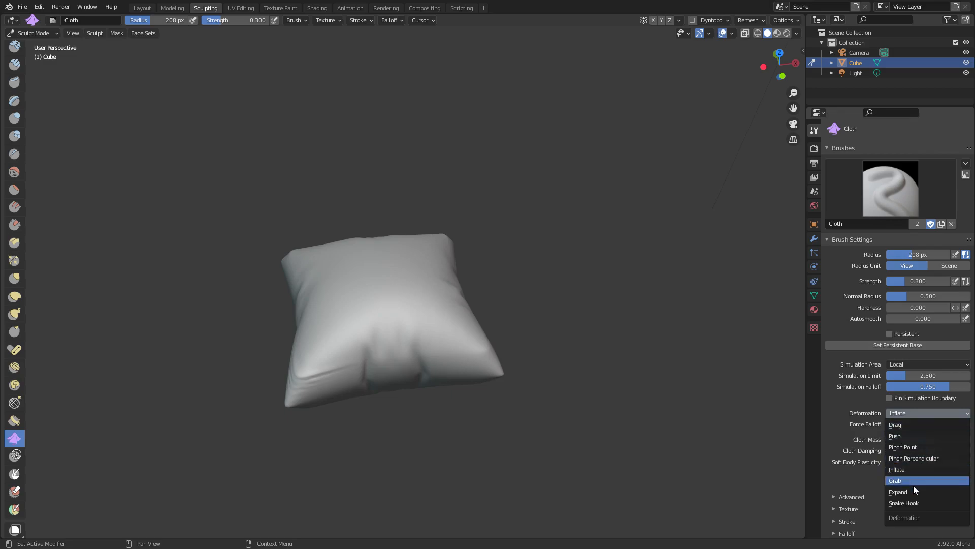
pyautogui.click(911, 446)
pyautogui.moveTo(485, 368)
pyautogui.mouseDown()
pyautogui.moveTo(471, 348)
pyautogui.moveTo(427, 365)
pyautogui.moveTo(388, 441)
pyautogui.moveTo(472, 371)
pyautogui.moveTo(513, 372)
pyautogui.mouseUp()
pyautogui.click(900, 425)
pyautogui.click(900, 436)
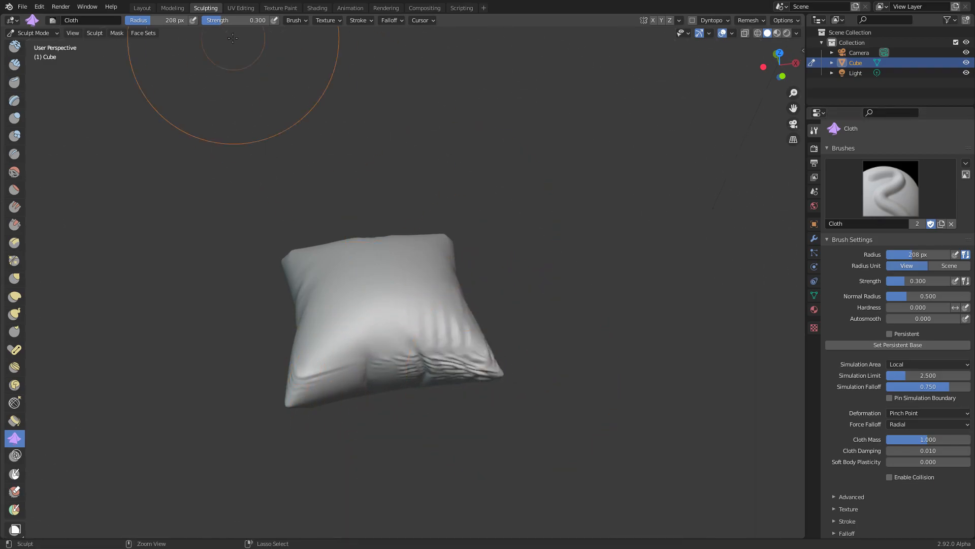
pyautogui.click(234, 20)
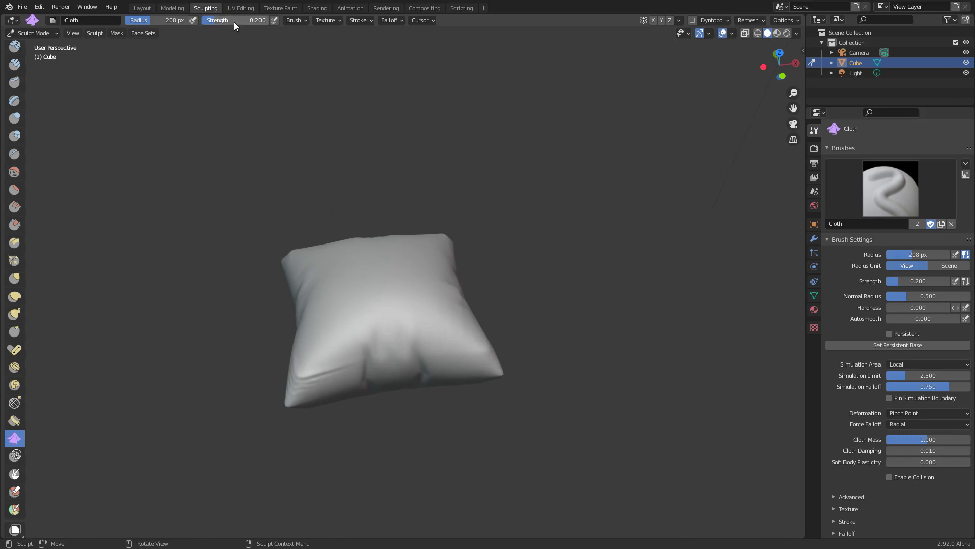
# Pinch fine wrinkles into the pillow's corners, edges and face with short Cloth brush strokes.
pyautogui.moveTo(475, 377); pyautogui.dragTo(276, 375)
pyautogui.moveTo(336, 368); pyautogui.dragTo(330, 365)
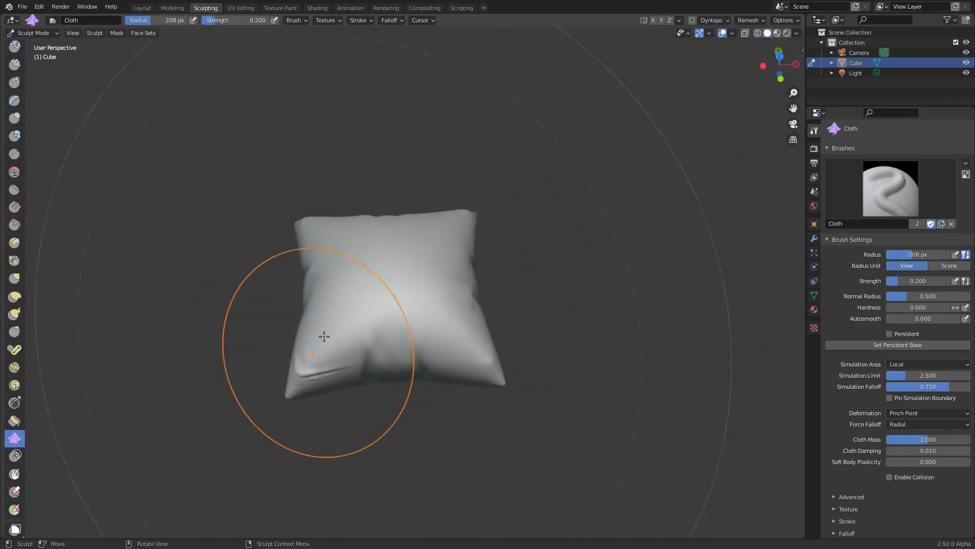
pyautogui.moveTo(320, 346); pyautogui.dragTo(427, 272, button='middle')
pyautogui.moveTo(363, 309); pyautogui.dragTo(354, 317)
pyautogui.moveTo(285, 274); pyautogui.dragTo(271, 271)
pyautogui.moveTo(373, 197)
pyautogui.keyDown('ctrl'); pyautogui.mouseDown(button='middle')
pyautogui.moveTo(373, 172)
pyautogui.moveTo(387, 225)
pyautogui.mouseUp(button='middle'); pyautogui.keyUp('ctrl')
pyautogui.moveTo(390, 144)
pyautogui.mouseDown()
pyautogui.moveTo(390, 135)
pyautogui.moveTo(382, 162)
pyautogui.mouseUp()
pyautogui.moveTo(398, 254); pyautogui.dragTo(436, 223, button='middle')
pyautogui.moveTo(330, 312); pyautogui.dragTo(322, 316)
pyautogui.moveTo(279, 366); pyautogui.dragTo(281, 365)
pyautogui.moveTo(354, 233); pyautogui.dragTo(350, 232)
pyautogui.moveTo(361, 347); pyautogui.dragTo(362, 341)
pyautogui.moveTo(485, 209)
pyautogui.mouseDown()
pyautogui.moveTo(611, 229)
pyautogui.moveTo(479, 207)
pyautogui.mouseUp()
# Switch the Cloth brush deformation to Drag, pull wrinkles over the pillow's face, and undo the last stroke.
pyautogui.click(916, 414)
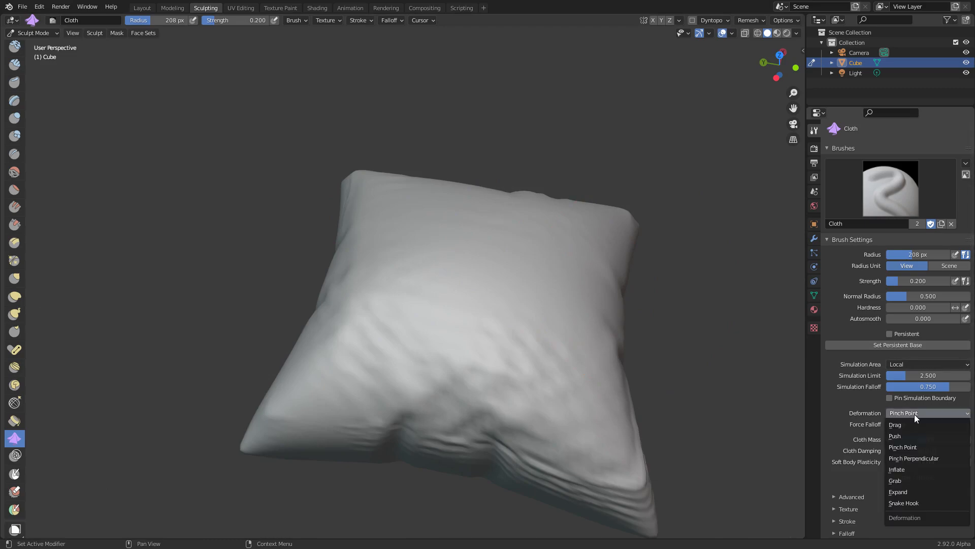
pyautogui.click(913, 427)
pyautogui.moveTo(549, 268); pyautogui.dragTo(511, 288, button='middle')
pyautogui.moveTo(492, 319); pyautogui.dragTo(401, 265)
pyautogui.moveTo(386, 301); pyautogui.dragTo(393, 249)
pyautogui.moveTo(450, 192); pyautogui.dragTo(503, 183)
pyautogui.moveTo(533, 274); pyautogui.dragTo(520, 212, button='middle')
pyautogui.scroll(-1, 520, 213)
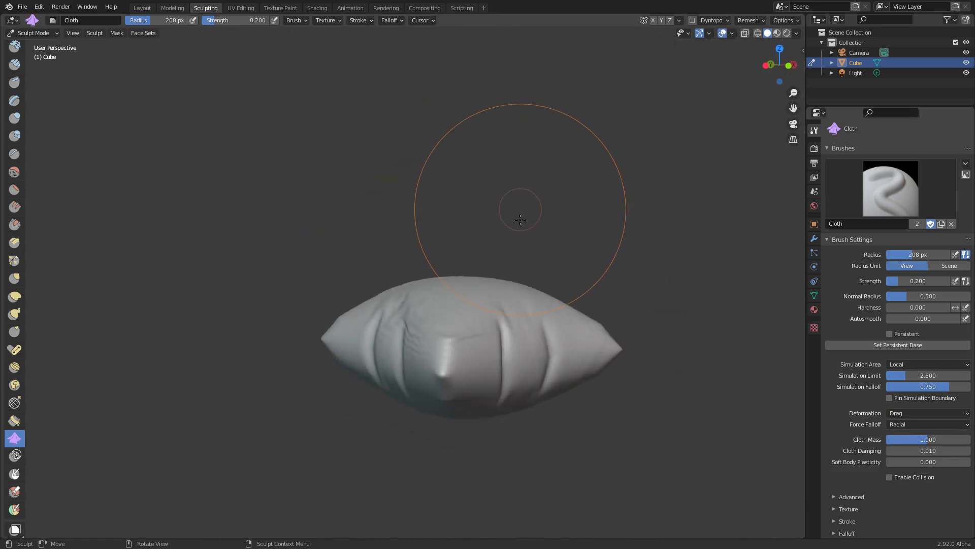
pyautogui.hotkey('ctrl', 'z')
# Drag the fabric near the pillow's front corner and edge with the Cloth brush to add more folds.
pyautogui.moveTo(436, 382)
pyautogui.keyDown('shift'); pyautogui.mouseDown(button='middle')
pyautogui.moveTo(475, 274)
pyautogui.moveTo(424, 339)
pyautogui.moveTo(468, 270)
pyautogui.moveTo(330, 244)
pyautogui.mouseUp(button='middle'); pyautogui.keyUp('shift')
pyautogui.moveTo(370, 194); pyautogui.dragTo(480, 229, button='middle')
pyautogui.moveTo(479, 229); pyautogui.dragTo(496, 279)
pyautogui.moveTo(430, 307)
pyautogui.mouseDown()
pyautogui.moveTo(455, 331)
pyautogui.moveTo(473, 305)
pyautogui.mouseUp()
pyautogui.scroll(2, 476, 285)
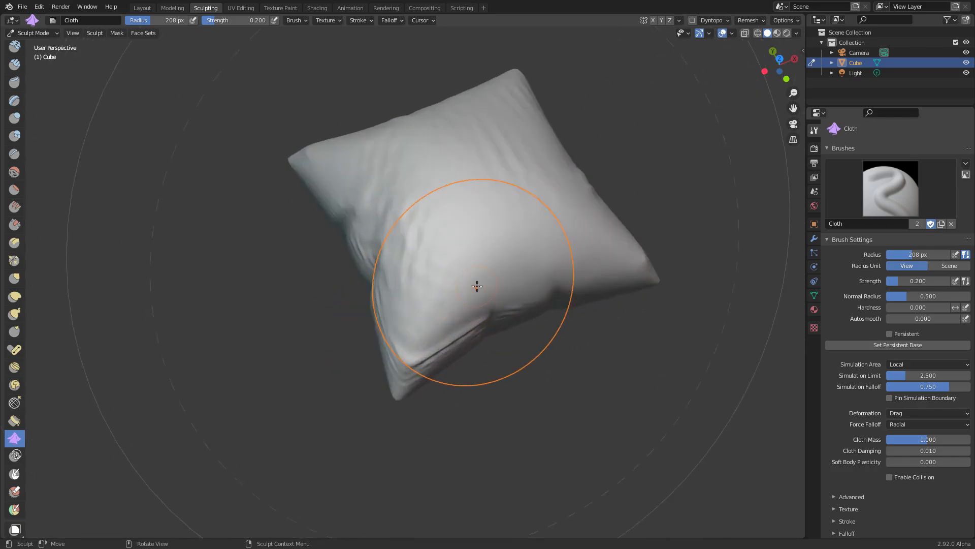
# Scale the whole pillow down to about 0.99.
pyautogui.moveTo(456, 325); pyautogui.dragTo(452, 297, button='middle')
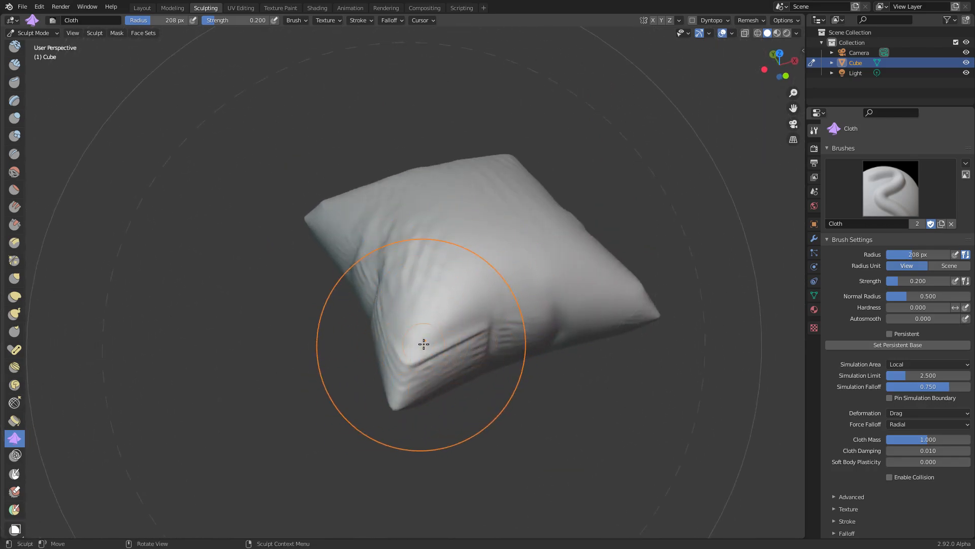
pyautogui.press('s')
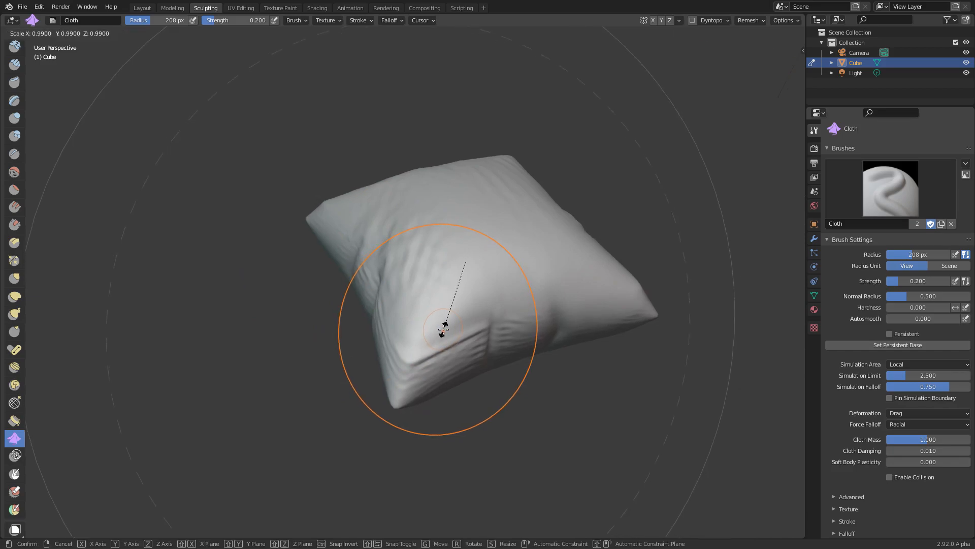
pyautogui.click(445, 330)
# Try a Smooth brush stroke on the pillow's front fold, undo it, and set the brush strength to 0.2.
pyautogui.scroll(2, 10, 122)
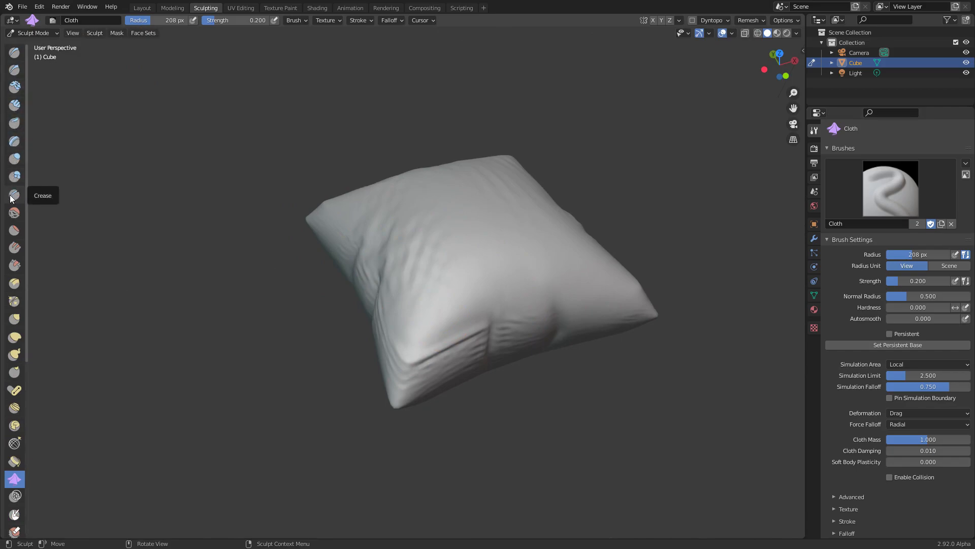
pyautogui.click(14, 213)
pyautogui.moveTo(490, 349)
pyautogui.mouseDown()
pyautogui.moveTo(457, 351)
pyautogui.moveTo(468, 360)
pyautogui.mouseUp()
pyautogui.hotkey('ctrl', 'z')
pyautogui.click(246, 17)
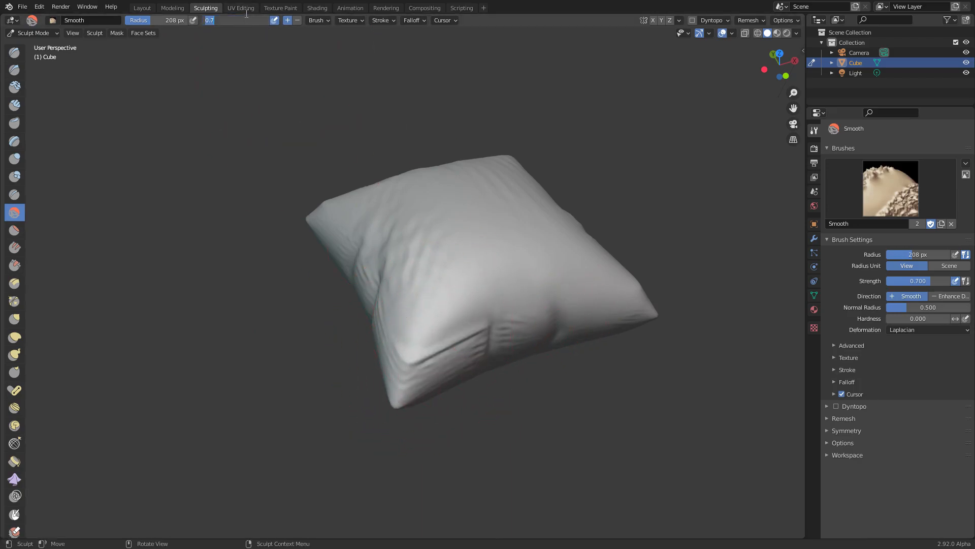
pyautogui.write('0.2')
pyautogui.press('Return')
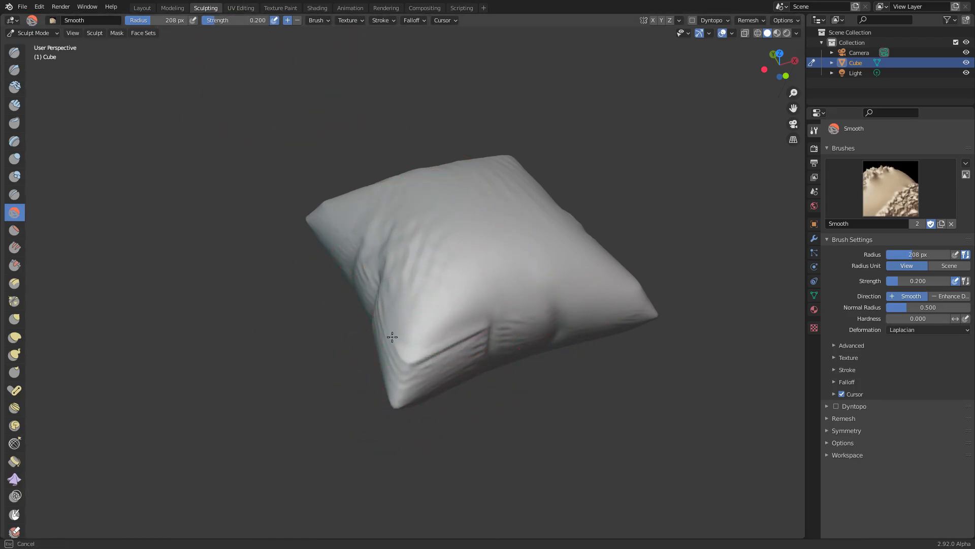
pyautogui.moveTo(450, 346)
pyautogui.mouseDown(button='middle')
pyautogui.moveTo(559, 197)
pyautogui.moveTo(505, 222)
pyautogui.mouseUp(button='middle')
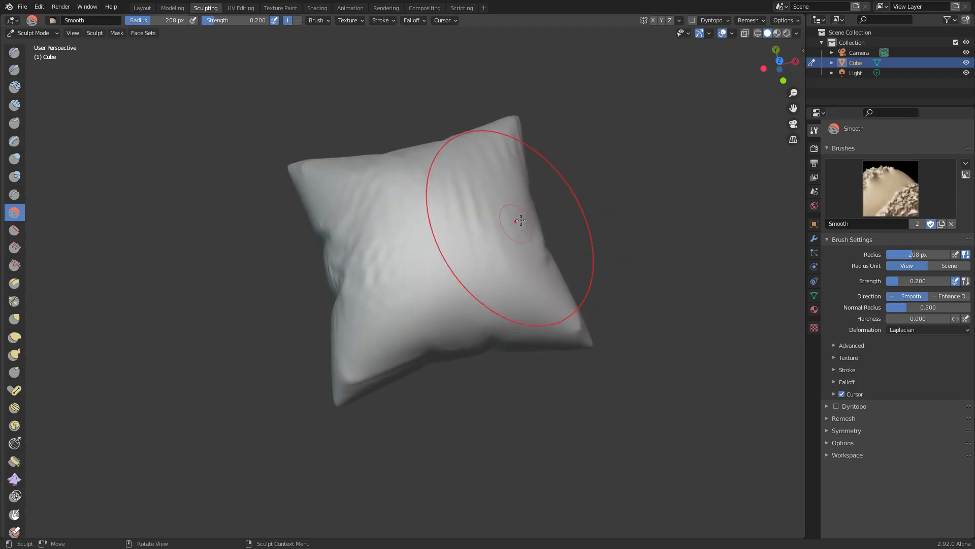
# Switch to the Layout workspace and examine the pillow's side profile and mesh.
pyautogui.click(143, 8)
pyautogui.scroll(3, 427, 295)
pyautogui.moveTo(335, 267); pyautogui.dragTo(431, 209, button='middle')
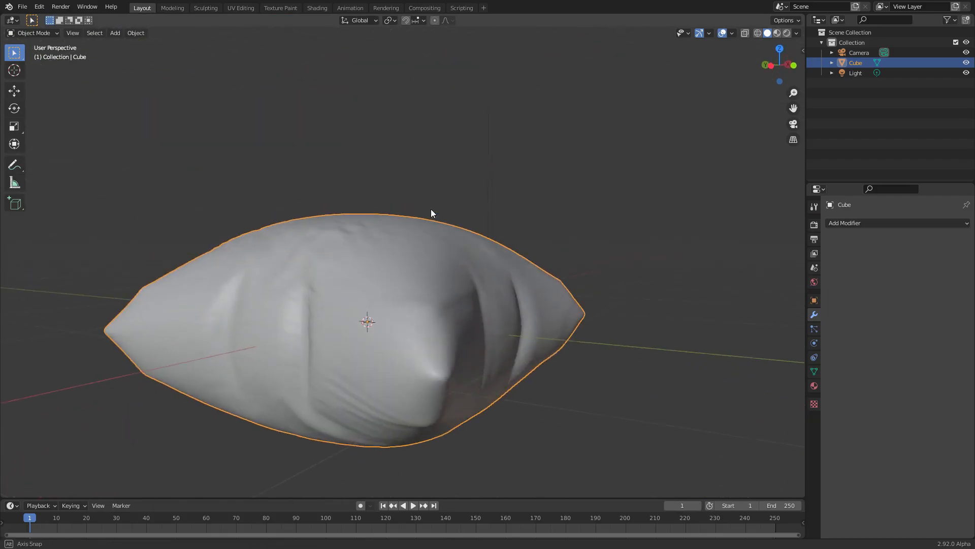
pyautogui.press('Tab')
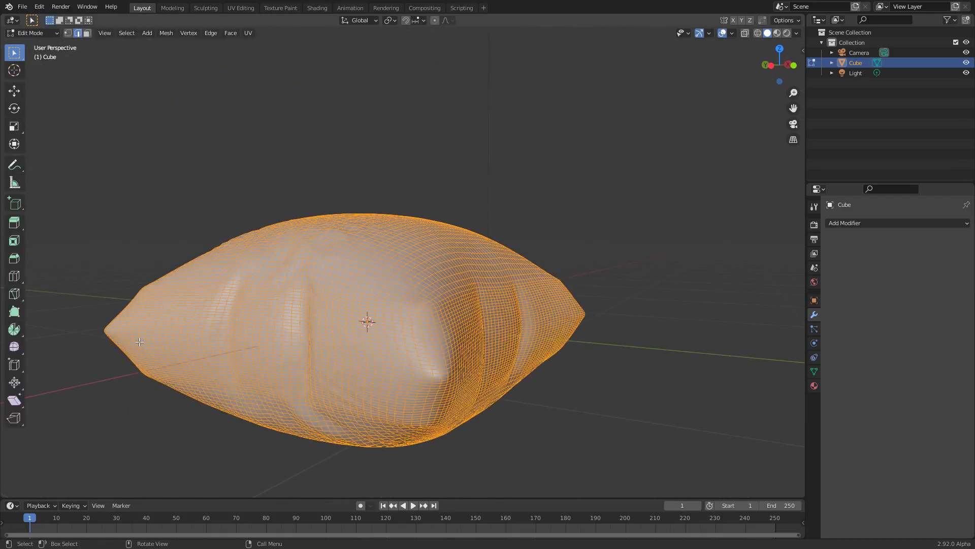
pyautogui.press('Tab')
pyautogui.moveTo(415, 318); pyautogui.dragTo(400, 238, button='middle')
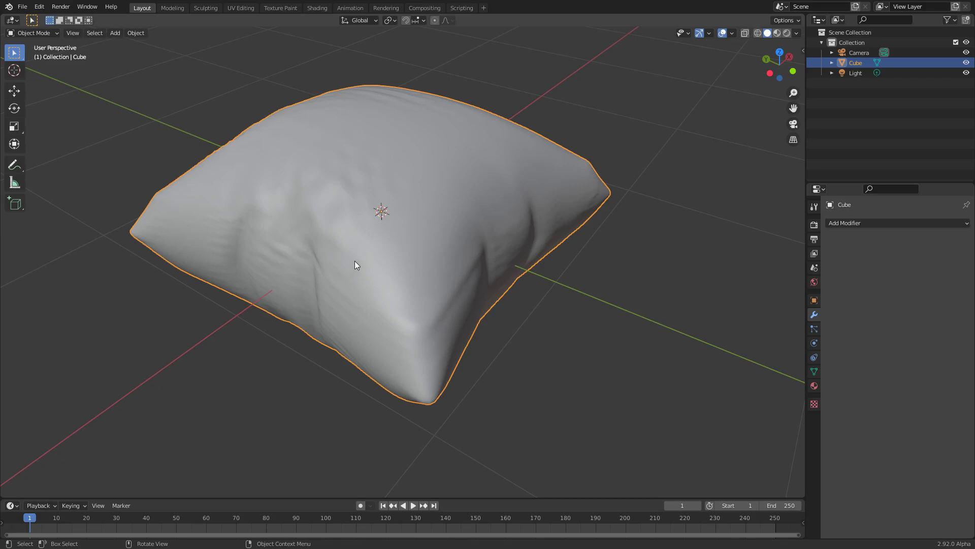
# Select the edge loop running around the pillow's middle in Edit Mode and mark it as a seam.
pyautogui.press('Tab')
pyautogui.moveTo(360, 318); pyautogui.dragTo(339, 331, button='middle')
pyautogui.scroll(2, 409, 319)
pyautogui.keyDown('shift'); pyautogui.moveTo(408, 318); pyautogui.dragTo(448, 260, button='middle'); pyautogui.keyUp('shift')
pyautogui.scroll(1, 406, 318)
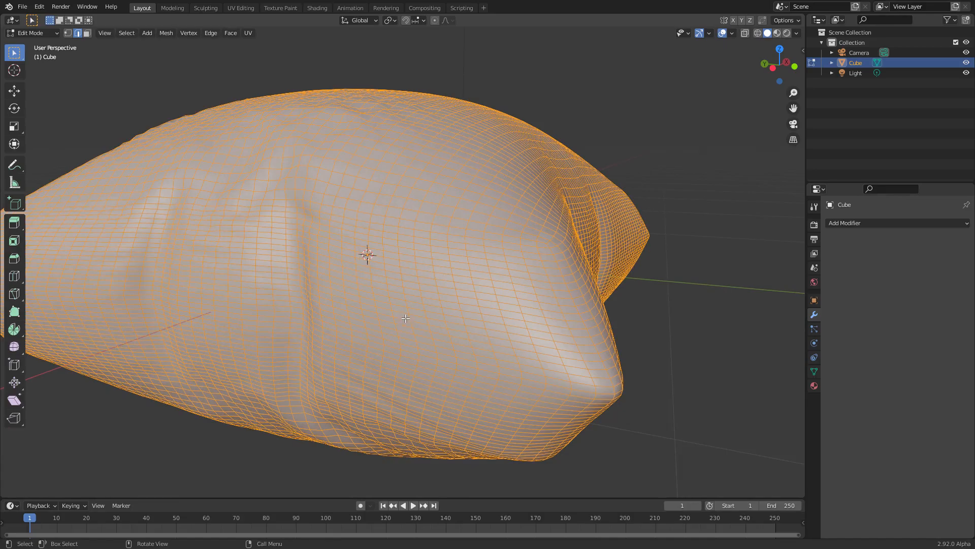
pyautogui.keyDown('alt'); pyautogui.click(373, 324); pyautogui.keyUp('alt')
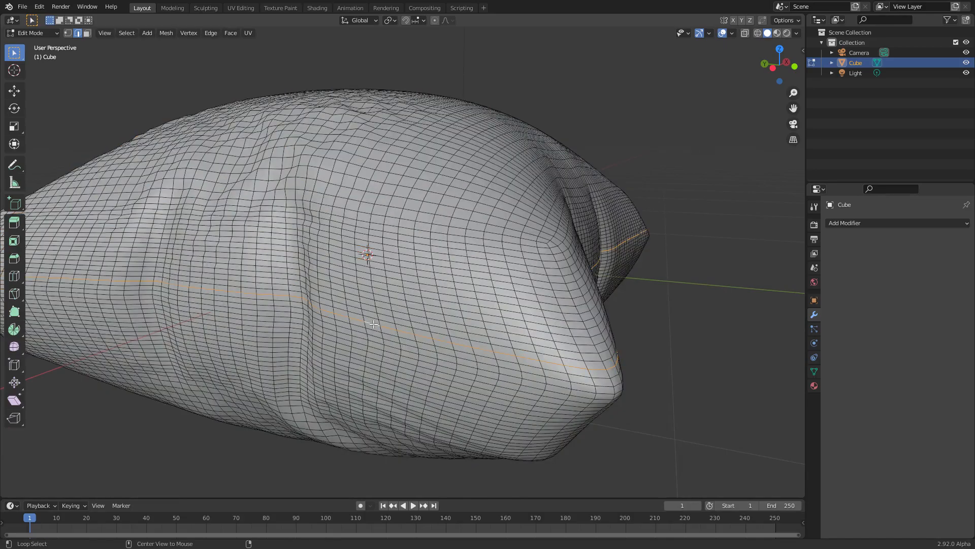
pyautogui.moveTo(546, 338); pyautogui.dragTo(550, 346, button='middle')
pyautogui.keyDown('alt'); pyautogui.click(488, 371); pyautogui.keyUp('alt')
pyautogui.keyDown('alt'); pyautogui.click(475, 377); pyautogui.keyUp('alt')
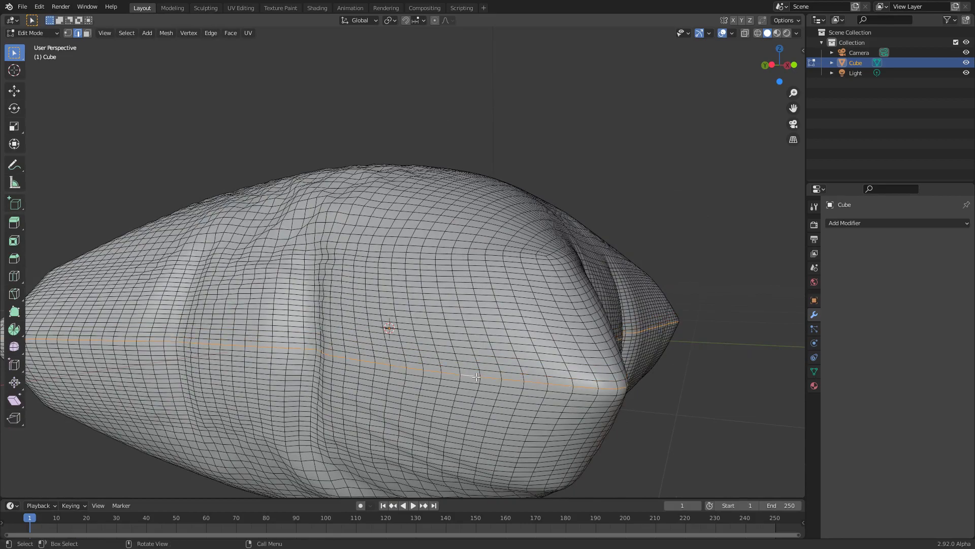
pyautogui.rightClick(444, 366)
pyautogui.click(399, 445)
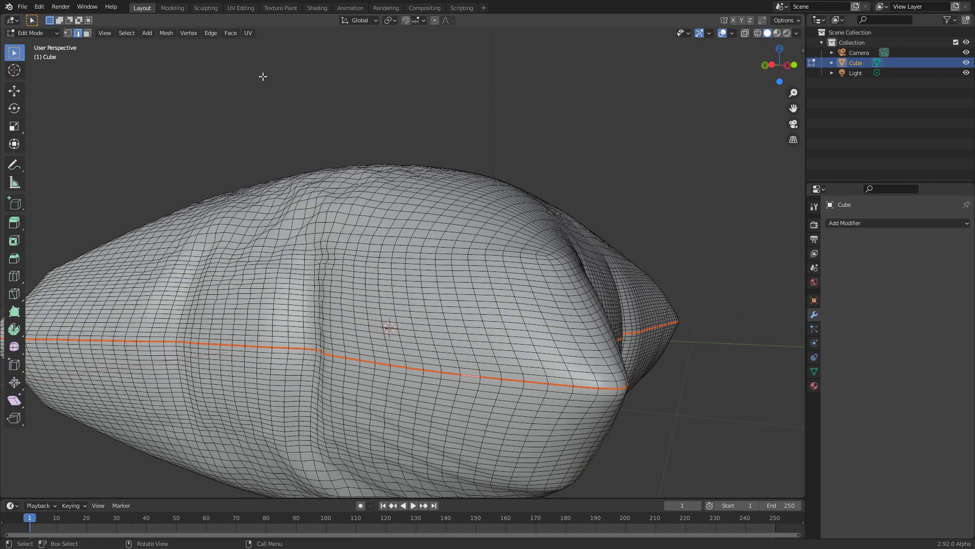
# Switch to the UV Editing workspace and unwrap the entire pillow mesh along its seam.
pyautogui.click(241, 8)
pyautogui.press('a')
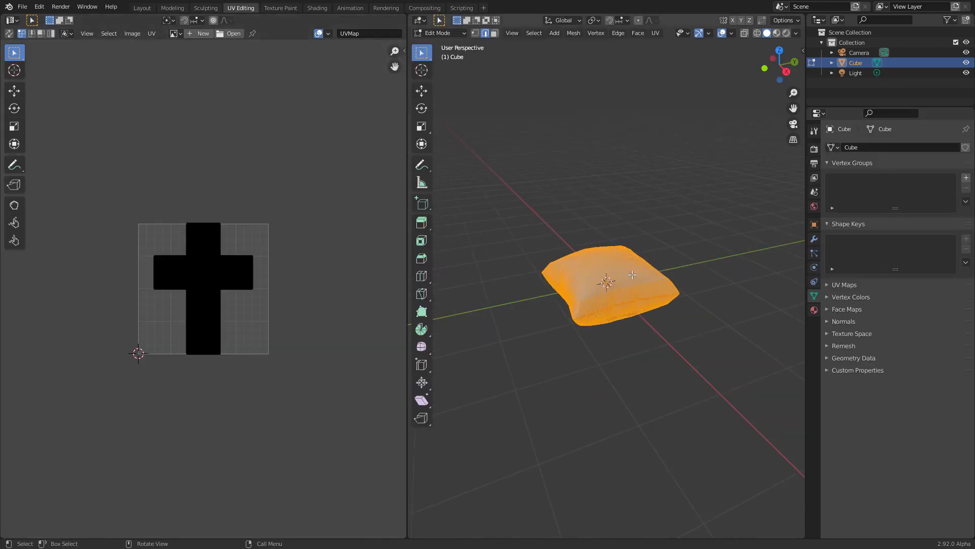
pyautogui.scroll(5, 631, 274)
pyautogui.press('u')
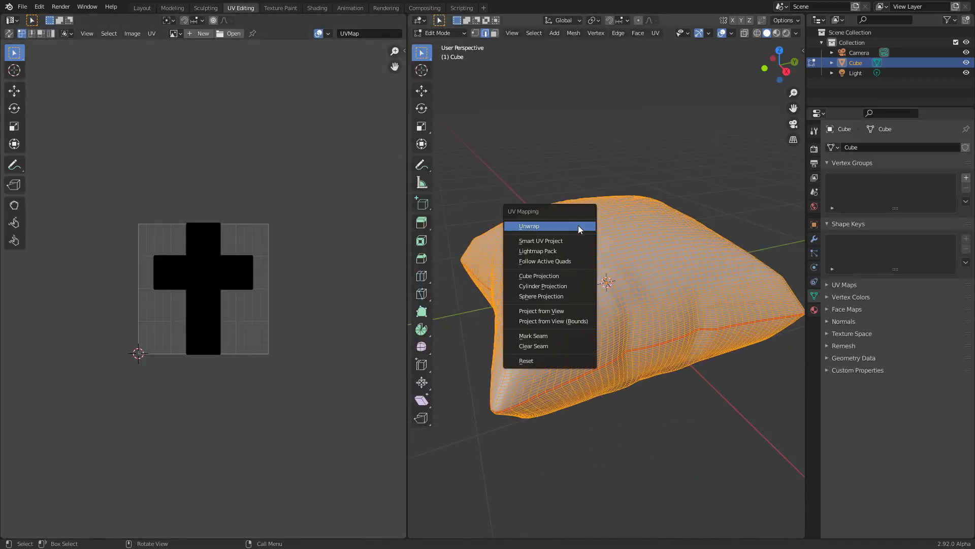
pyautogui.press('Return')
# Move both UV islands to the middle of the UV square and scale them down slightly to fit inside it.
pyautogui.scroll(3, 362, 343)
pyautogui.press('a')
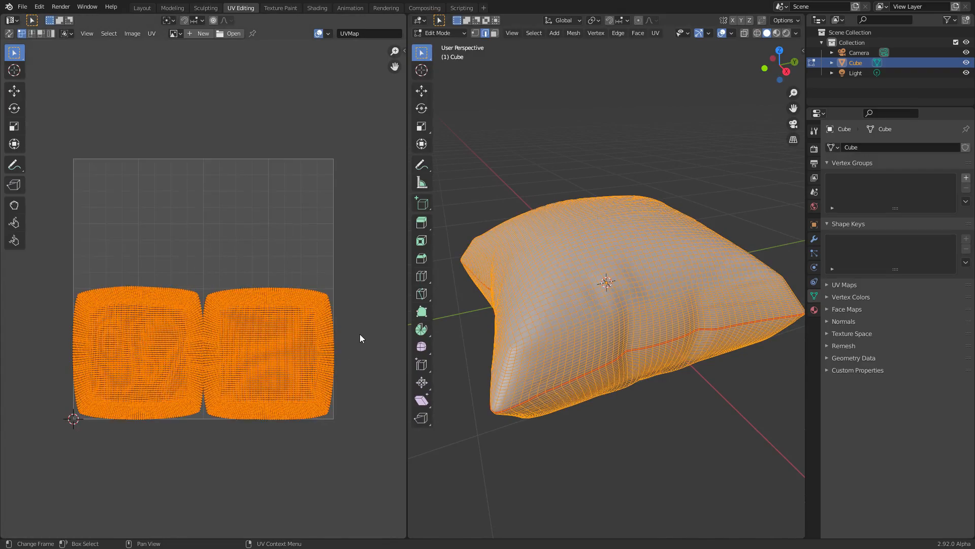
pyautogui.press('g')
pyautogui.click(355, 252)
pyautogui.press('s')
pyautogui.click(349, 251)
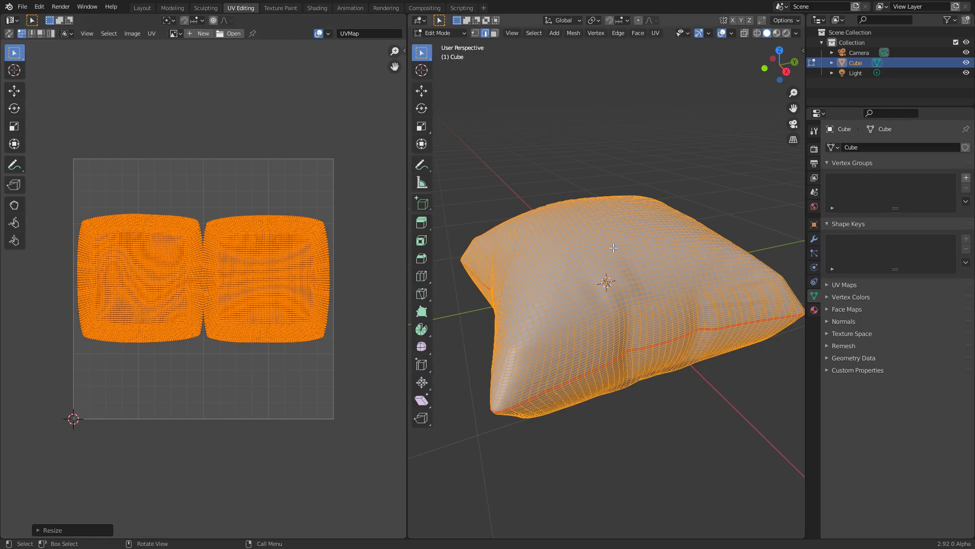
pyautogui.moveTo(572, 236); pyautogui.dragTo(538, 265, button='middle')
pyautogui.scroll(1, 172, 234)
pyautogui.scroll(1, 171, 234)
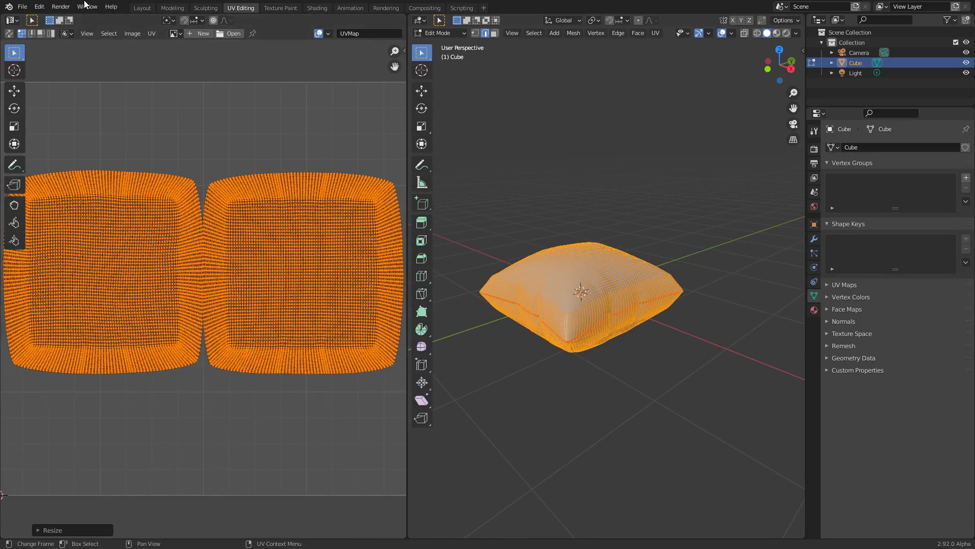
# Return to the Layout workspace, select the pillow's seam loop and grow the selection by one ring of edges.
pyautogui.click(142, 9)
pyautogui.scroll(-3, 382, 187)
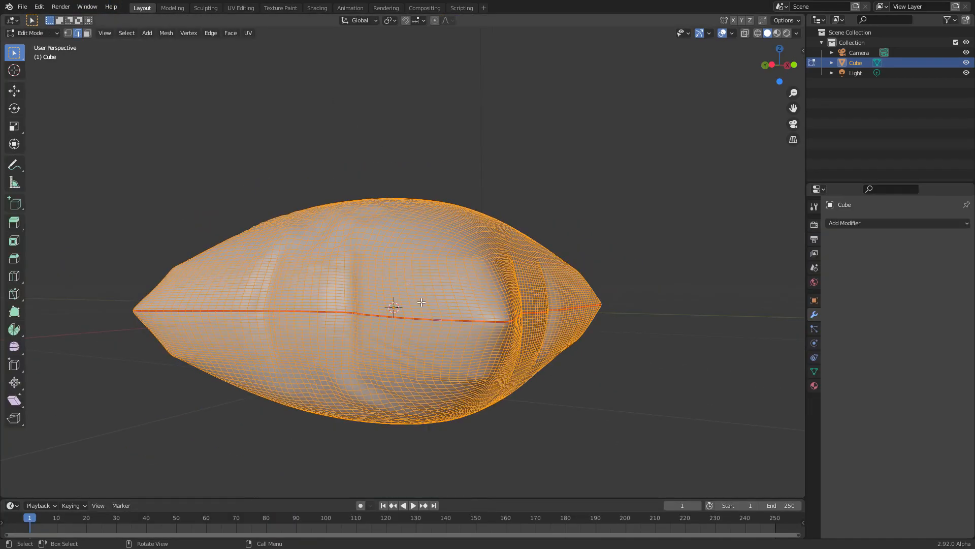
pyautogui.scroll(2, 421, 307)
pyautogui.keyDown('alt'); pyautogui.click(413, 359); pyautogui.keyUp('alt')
pyautogui.keyDown('shift'); pyautogui.moveTo(445, 359); pyautogui.dragTo(412, 322, button='middle'); pyautogui.keyUp('shift')
pyautogui.scroll(1, 497, 335)
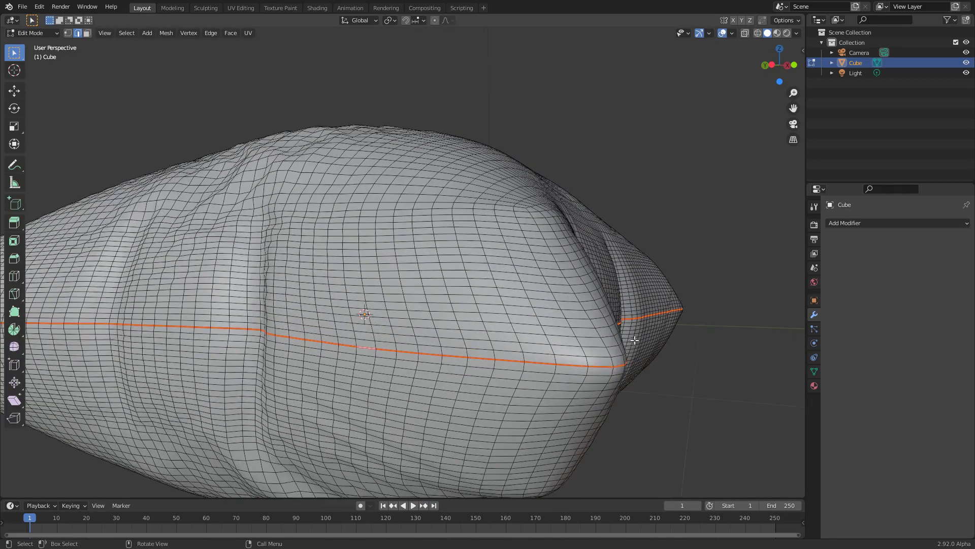
pyautogui.press('ctrl+KP_Add')
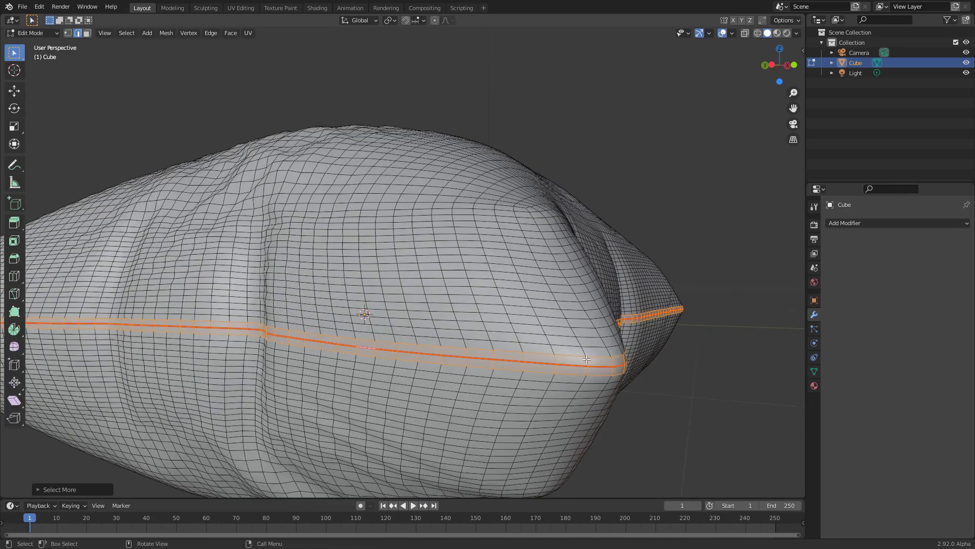
# Scale the seam band inward to about 0.98 and narrow it along global Z, returning to Object Mode.
pyautogui.press('s')
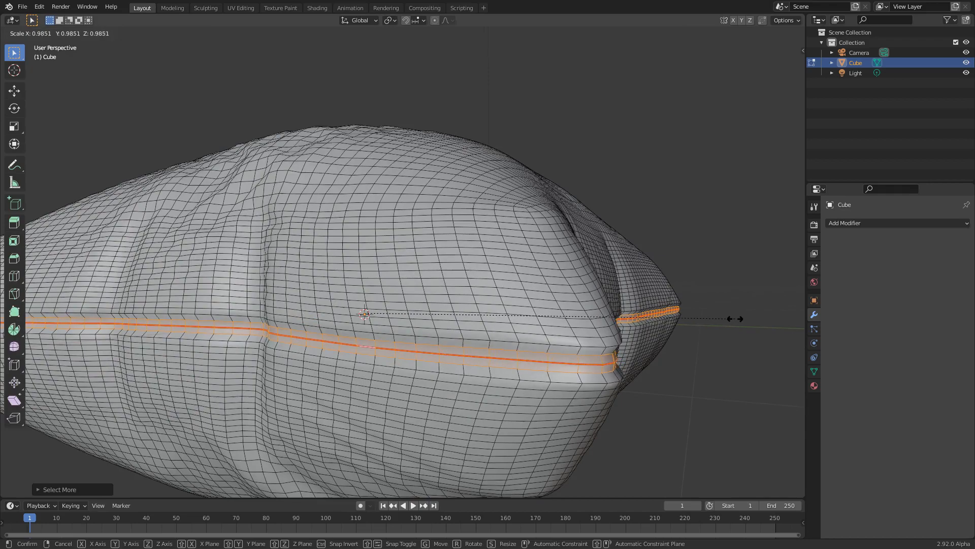
pyautogui.press('z')
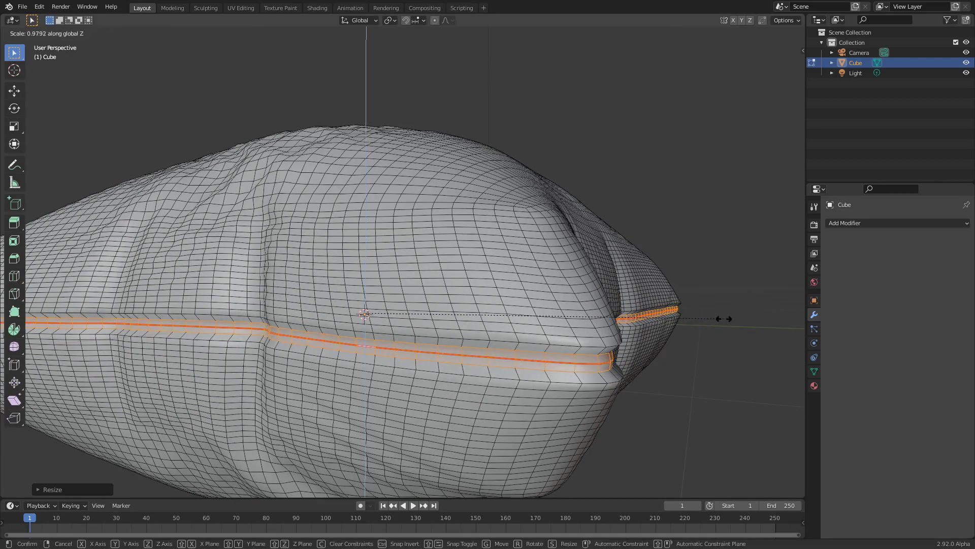
pyautogui.click(682, 314)
pyautogui.press('Tab')
pyautogui.moveTo(489, 337); pyautogui.dragTo(592, 189, button='middle')
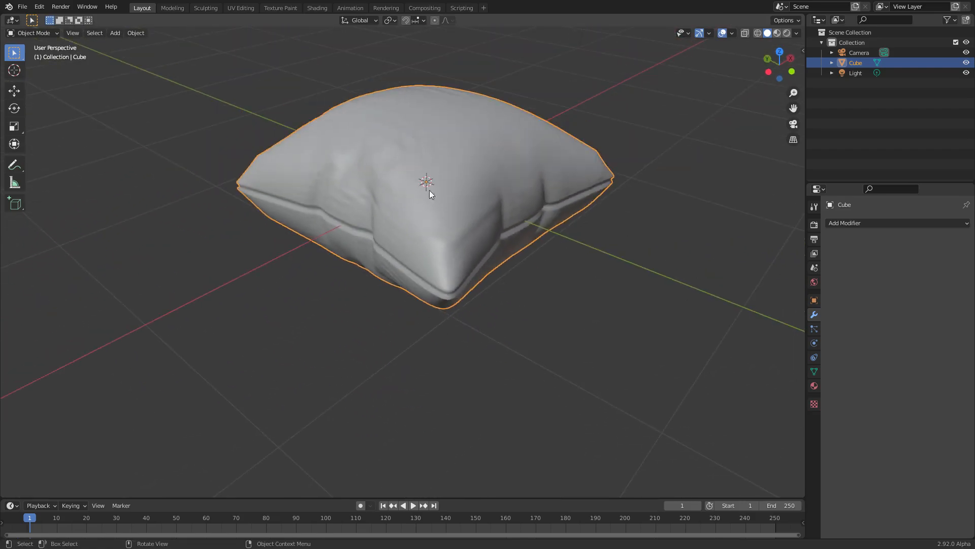
pyautogui.moveTo(443, 215); pyautogui.dragTo(328, 182, button='middle')
pyautogui.moveTo(574, 319); pyautogui.dragTo(540, 167, button='middle')
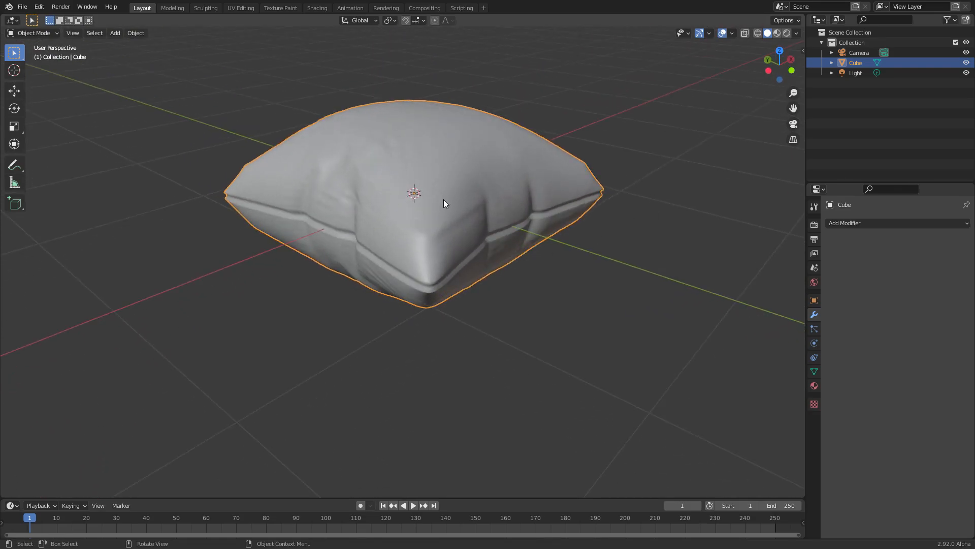
# Save the project to the Desktop as reallygoodpillow.blend.
pyautogui.hotkey('ctrl', 's')
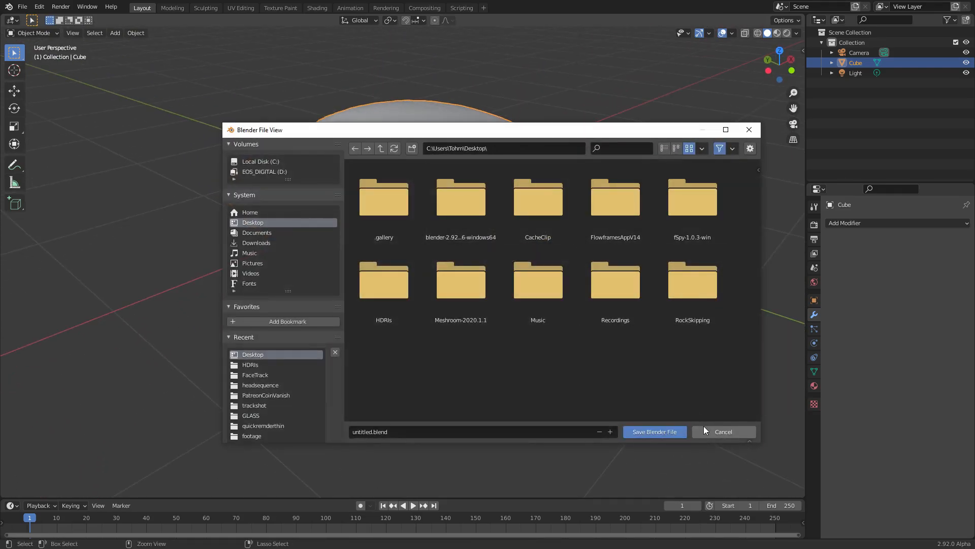
pyautogui.doubleClick(365, 434)
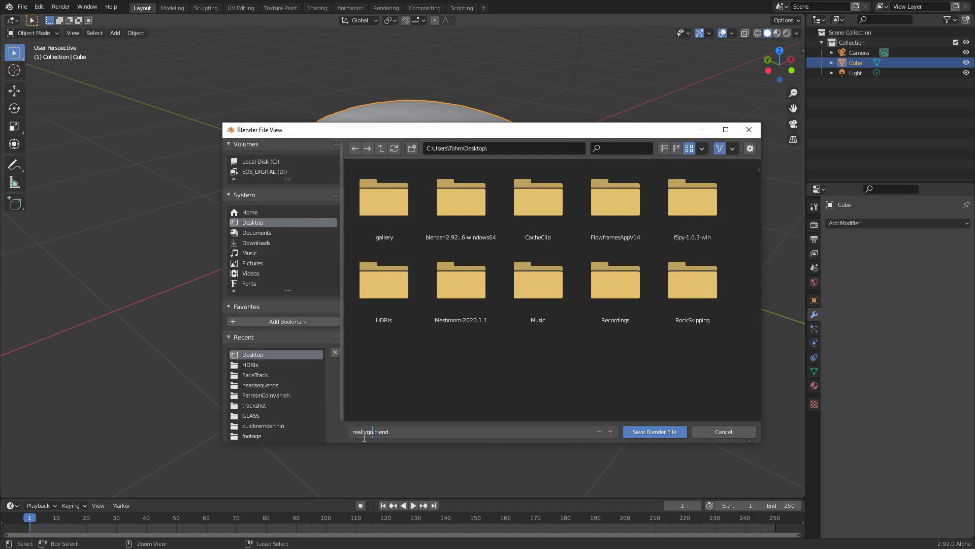
pyautogui.write('reallygoodpillow')
pyautogui.press('Return')
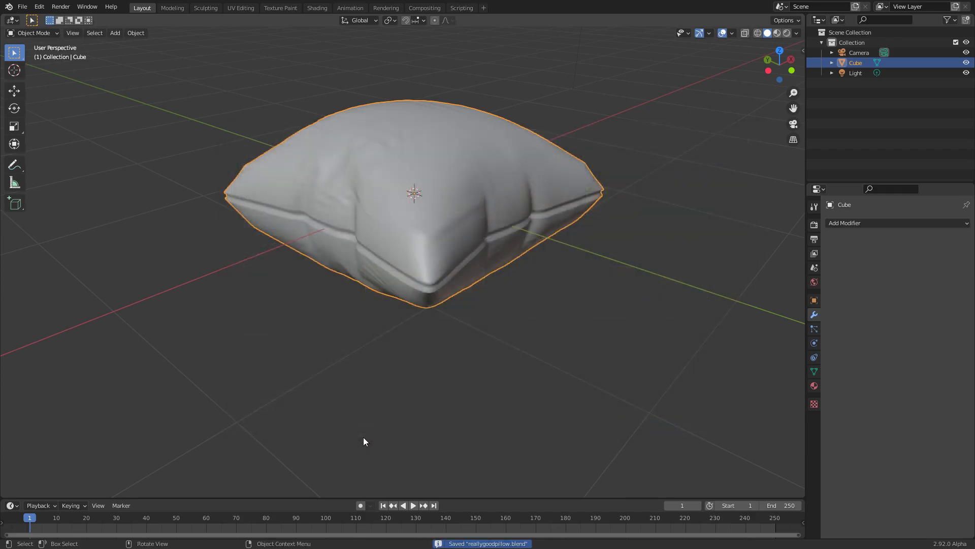
pyautogui.moveTo(494, 192); pyautogui.dragTo(414, 186, button='middle')
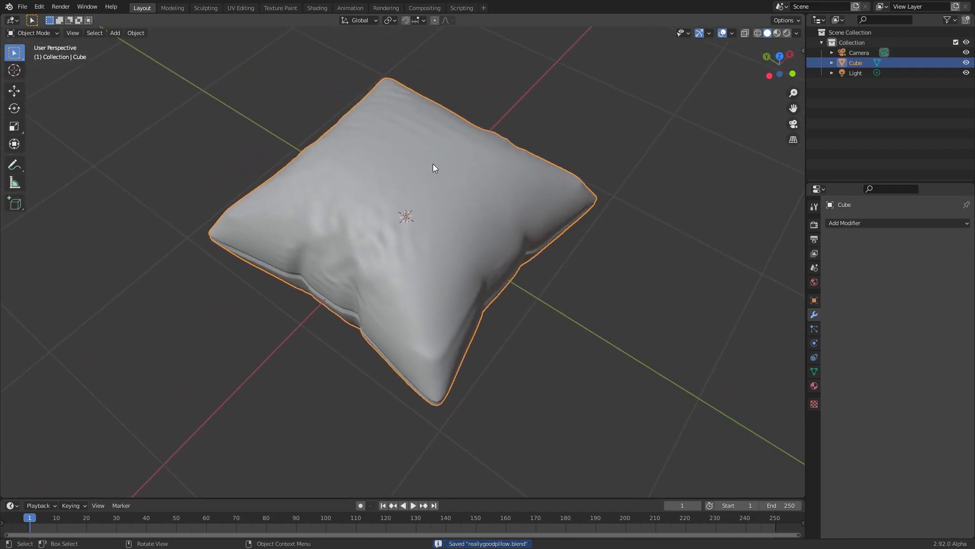
# Switch to the Shading workspace with Rendered viewport shading and delete the default light.
pyautogui.click(318, 8)
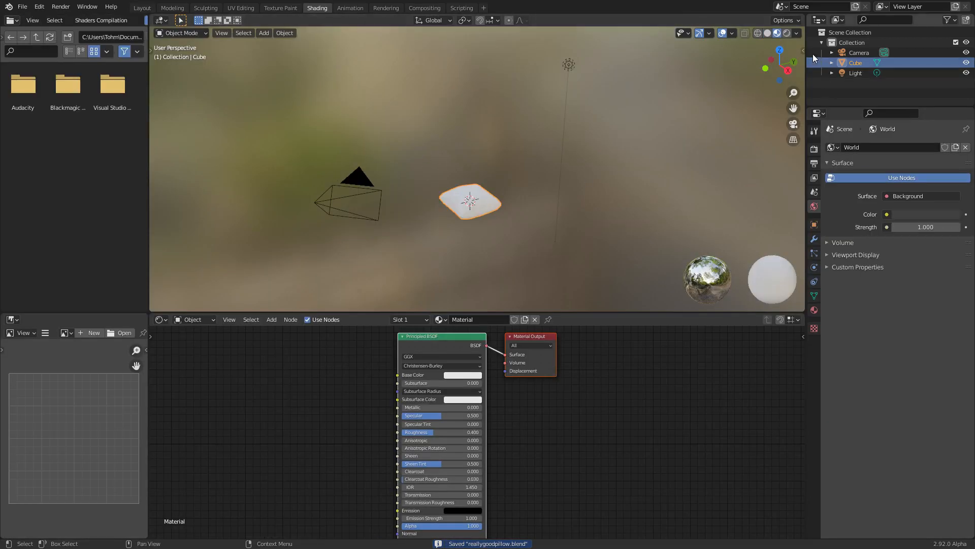
pyautogui.click(787, 33)
pyautogui.moveTo(534, 101)
pyautogui.mouseDown()
pyautogui.moveTo(599, 44)
pyautogui.moveTo(590, 53)
pyautogui.mouseUp()
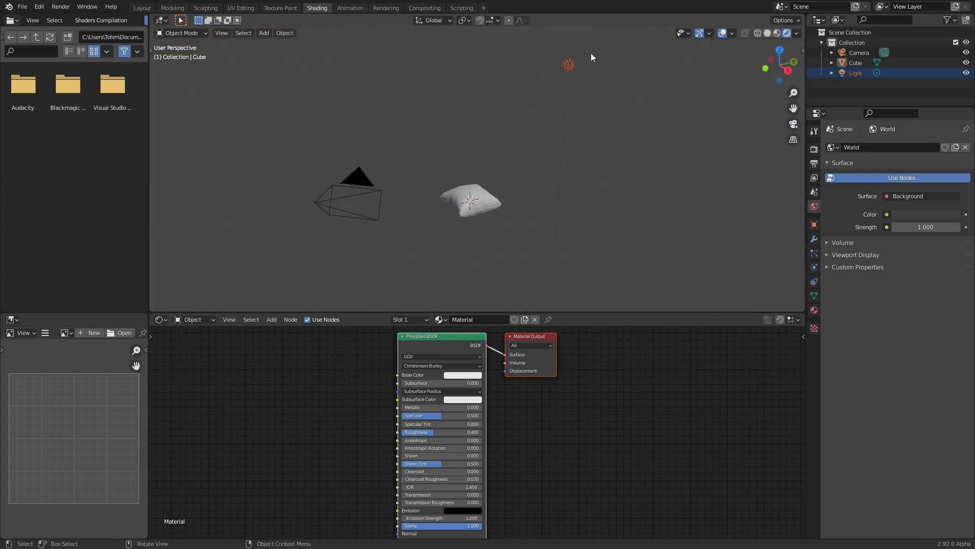
pyautogui.press('x')
pyautogui.click(547, 65)
# Set the render engine to Cycles with GPU Compute as the device, and save the file.
pyautogui.click(815, 148)
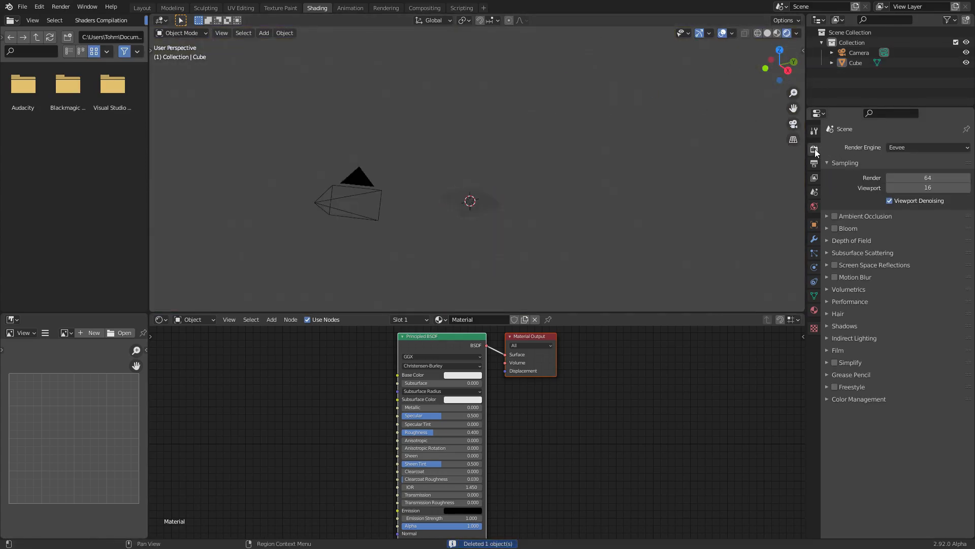
pyautogui.click(912, 148)
pyautogui.click(910, 181)
pyautogui.click(905, 173)
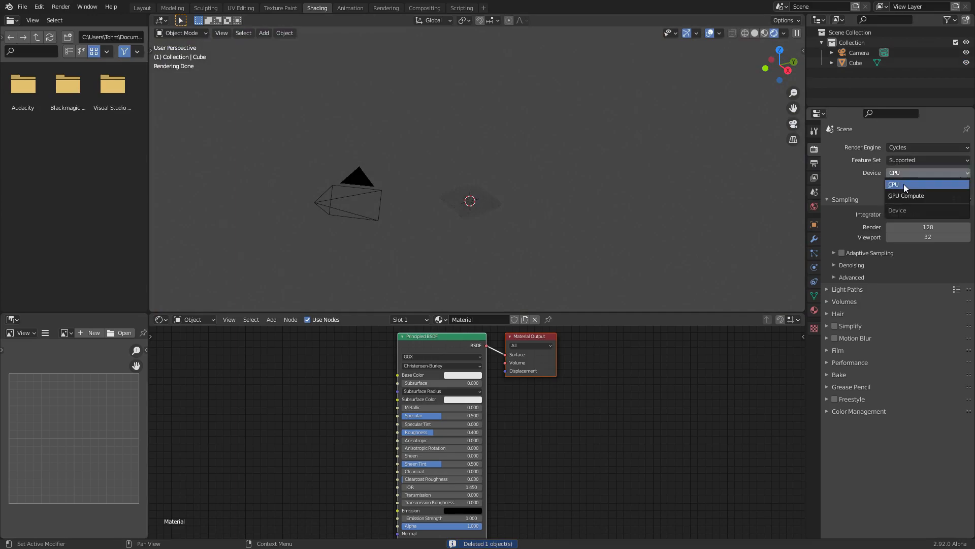
pyautogui.click(904, 195)
pyautogui.hotkey('ctrl', 's')
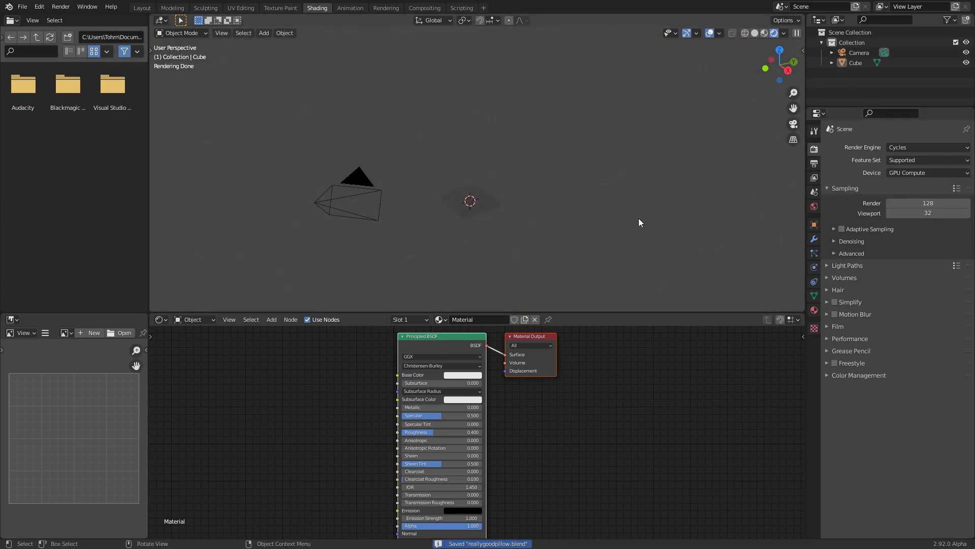
# Show the World shader nodes and add an Environment Texture with mapping nodes to the Background colour.
pyautogui.click(195, 318)
pyautogui.click(199, 344)
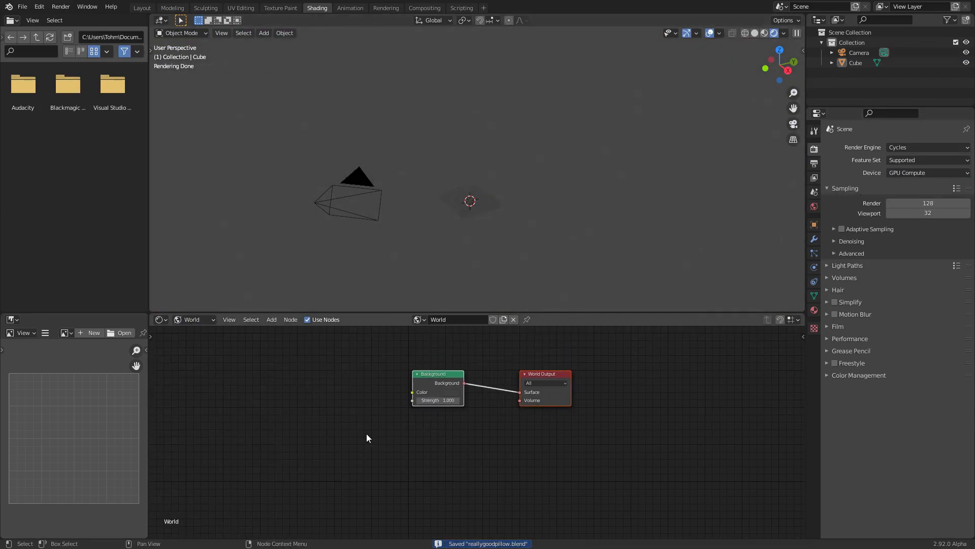
pyautogui.hotkey('ctrl', 't')
pyautogui.press('g')
pyautogui.click(397, 360)
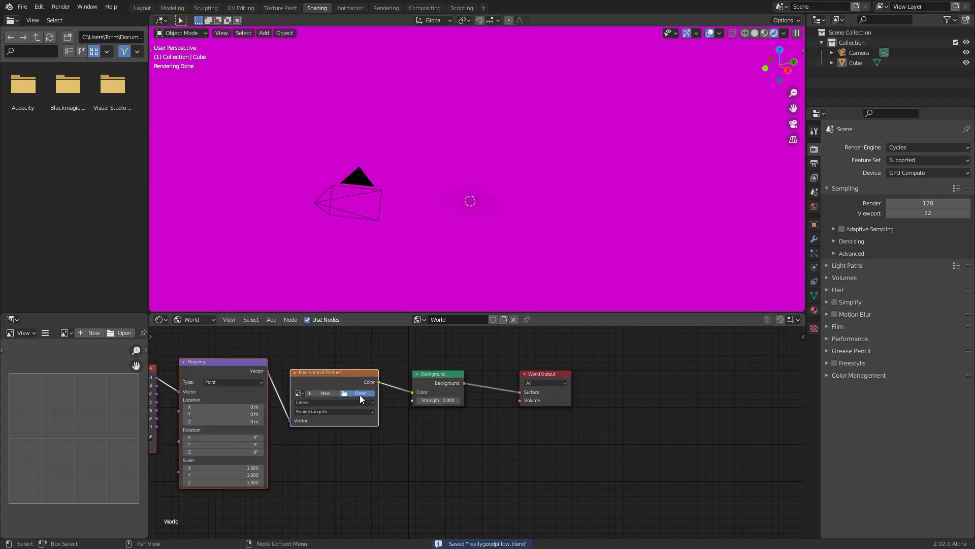
# Load artist_workshop_2k.hdr from the HDRIs folder into the Environment Texture node.
pyautogui.click(360, 393)
pyautogui.click(250, 364)
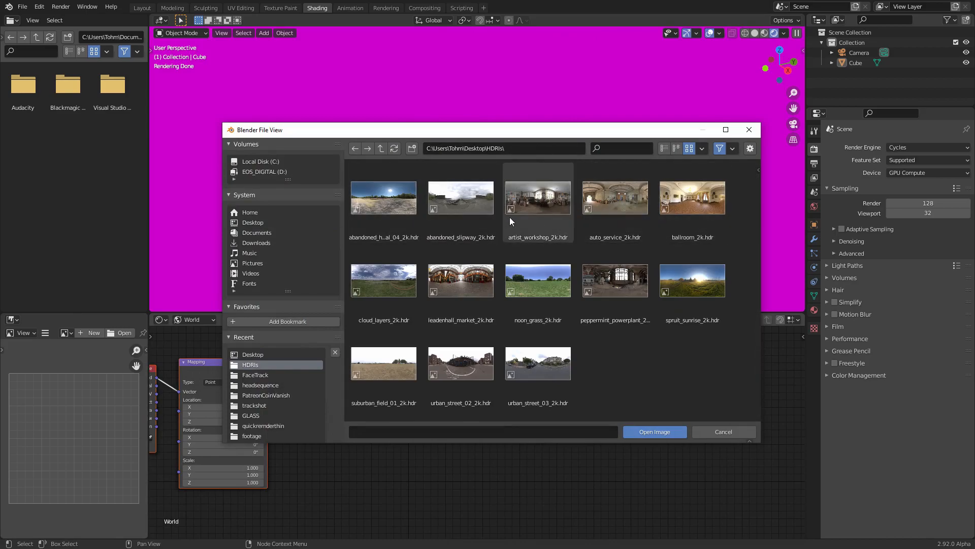
pyautogui.doubleClick(526, 206)
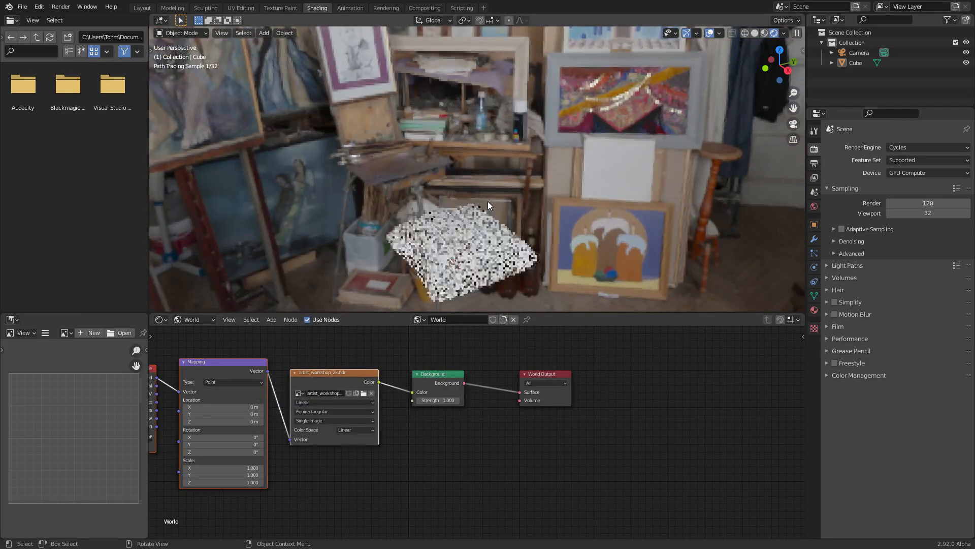
pyautogui.moveTo(481, 248); pyautogui.dragTo(616, 187, button='middle')
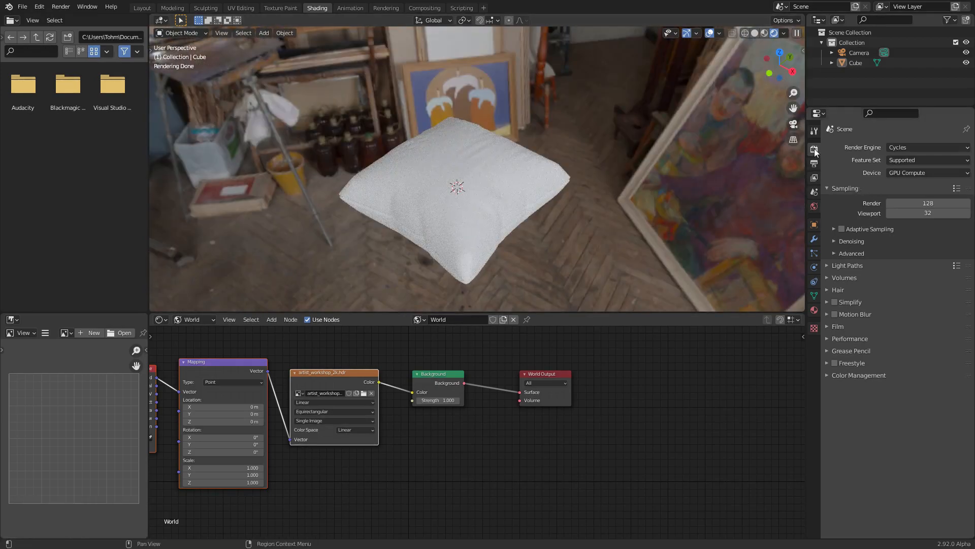
# Enable the Transparent film option in the render settings to hide the HDRI background.
pyautogui.click(846, 326)
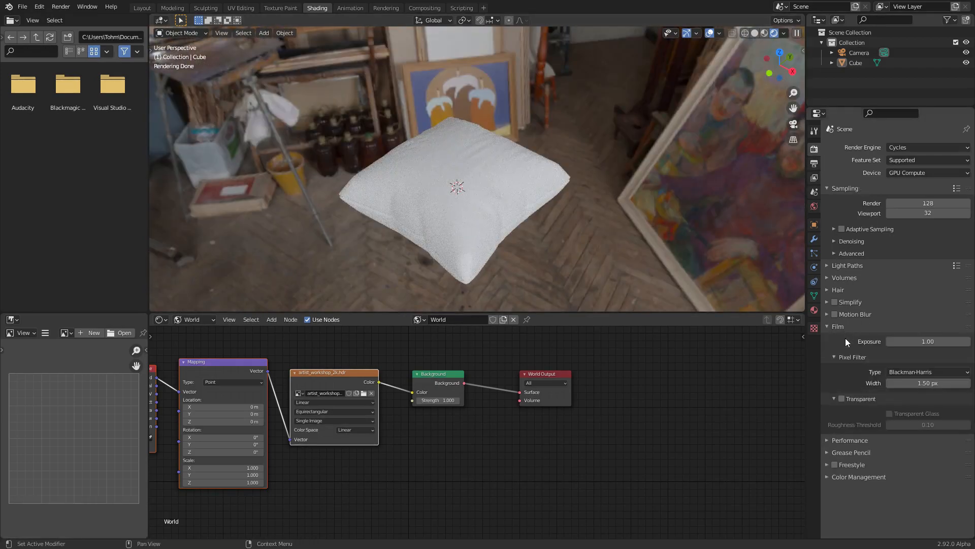
pyautogui.click(842, 398)
pyautogui.moveTo(413, 184); pyautogui.dragTo(392, 243, button='middle')
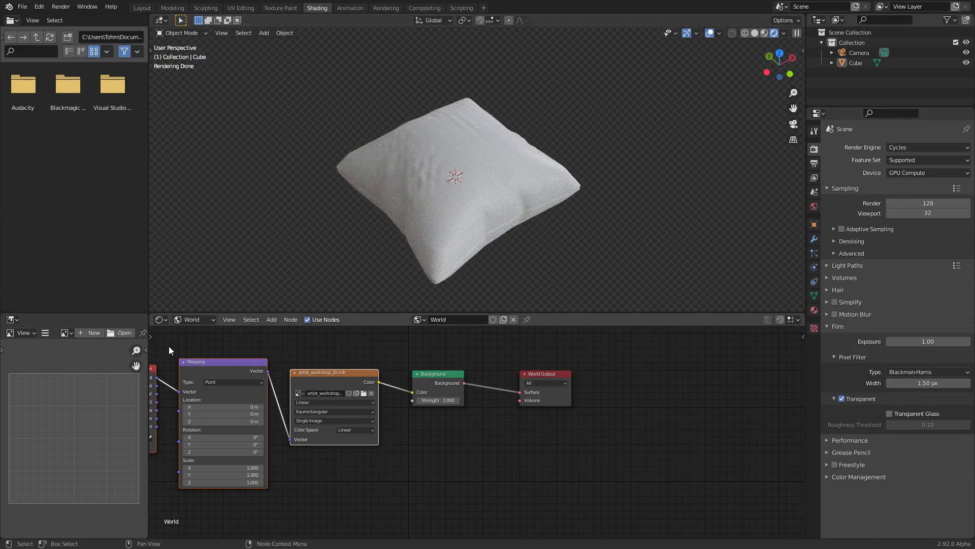
# Show the pillow's object material nodes, set the Principled BSDF Roughness to 0.8, and save the file.
pyautogui.click(188, 321)
pyautogui.click(194, 331)
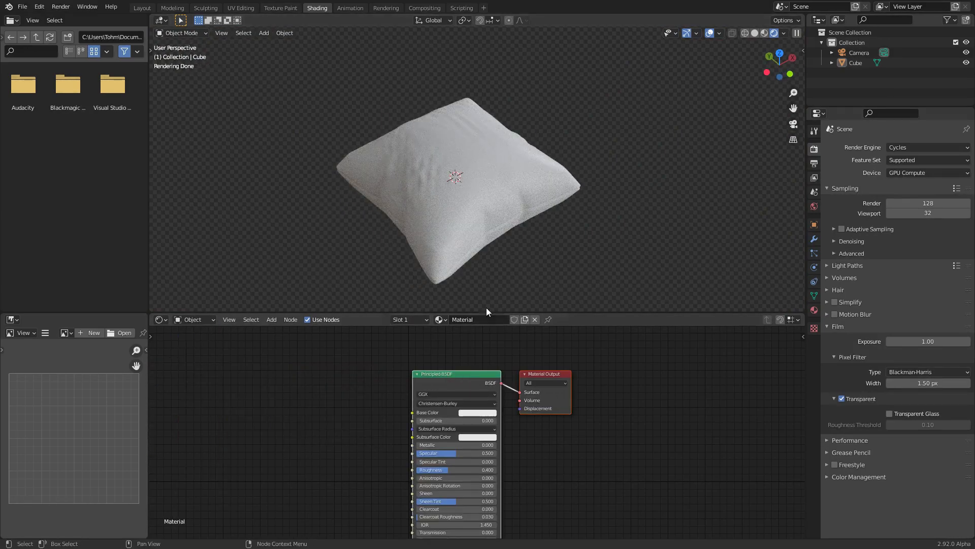
pyautogui.moveTo(406, 410); pyautogui.dragTo(440, 376, button='middle')
pyautogui.scroll(2, 492, 434)
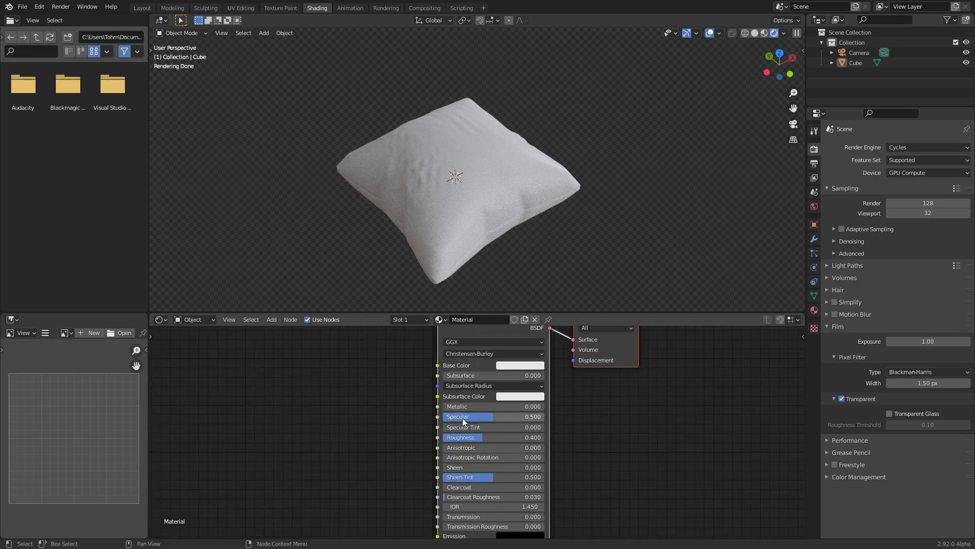
pyautogui.doubleClick(510, 438)
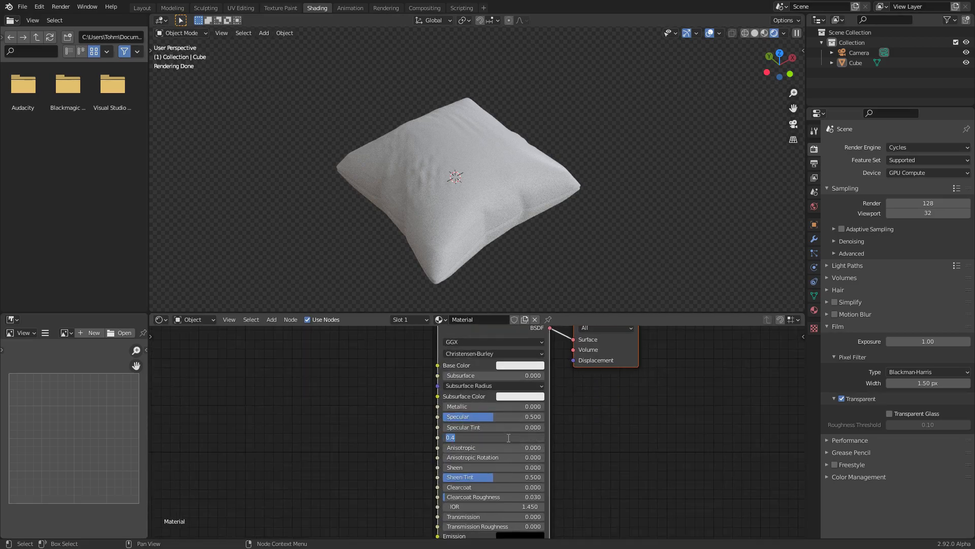
pyautogui.write('0.8')
pyautogui.press('Return')
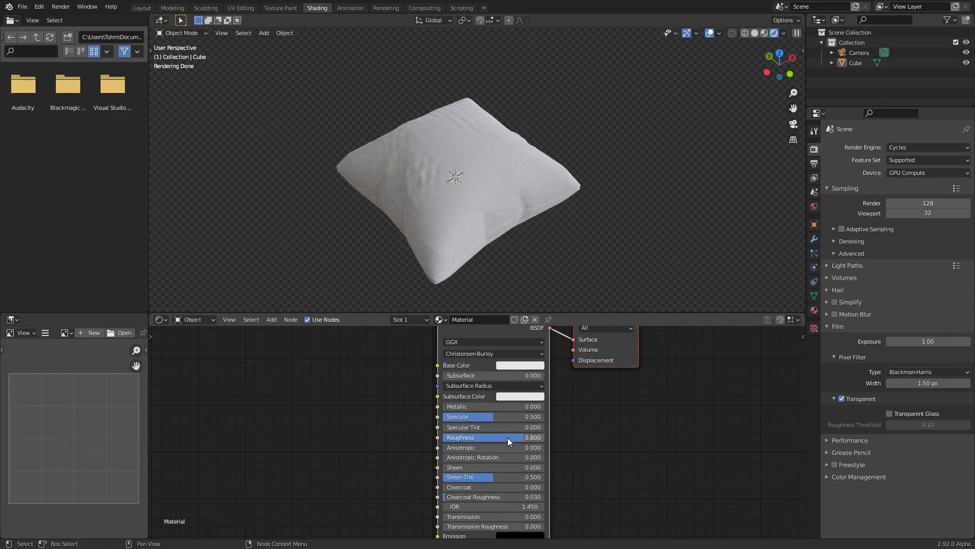
pyautogui.moveTo(422, 258); pyautogui.dragTo(443, 187, button='middle')
pyautogui.hotkey('ctrl', 's')
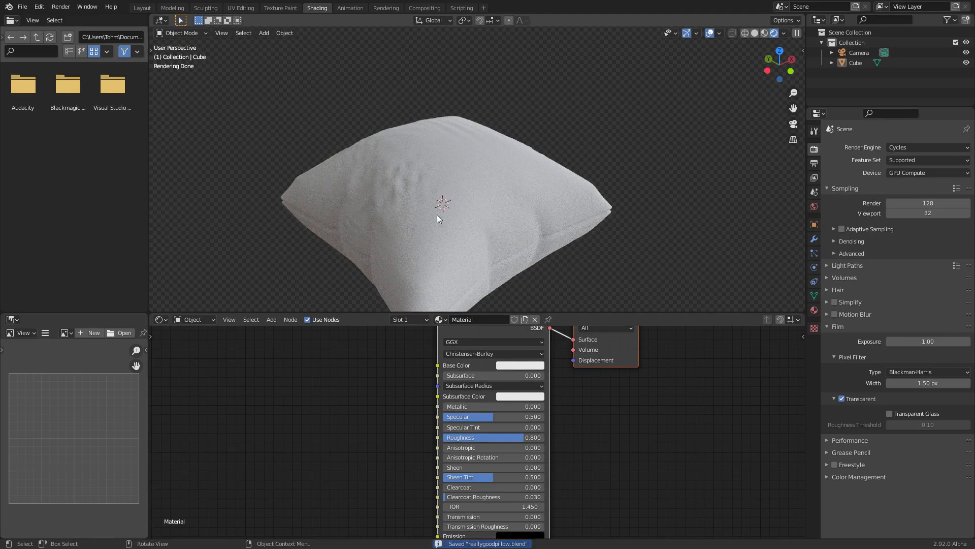
# Reposition the Principled BSDF and Material Output nodes and make free space beside them for texture nodes.
pyautogui.moveTo(400, 376); pyautogui.dragTo(411, 408, button='middle')
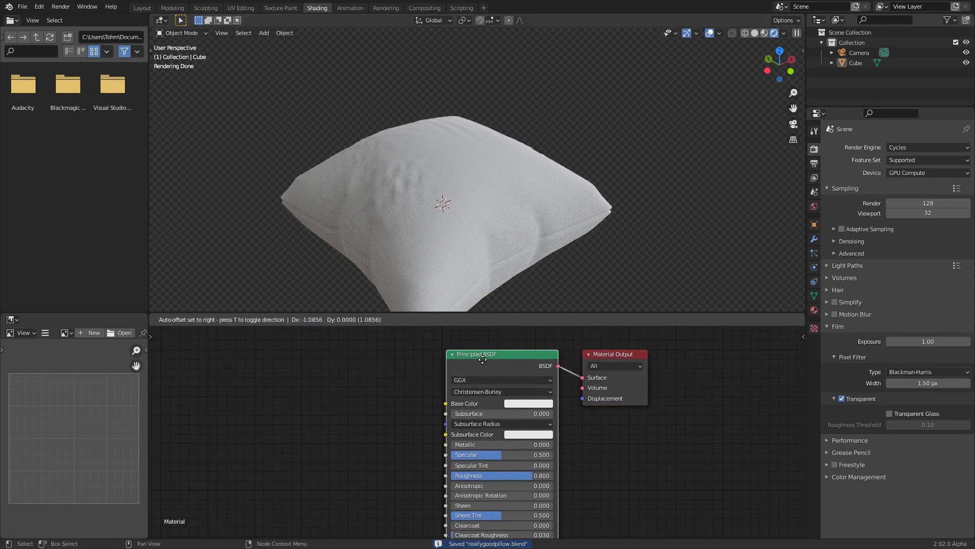
pyautogui.moveTo(488, 356); pyautogui.dragTo(478, 344)
pyautogui.moveTo(665, 406); pyautogui.dragTo(637, 453, button='middle')
pyautogui.moveTo(648, 458); pyautogui.dragTo(558, 393)
pyautogui.press('g')
pyautogui.click(555, 412)
pyautogui.moveTo(462, 381); pyautogui.dragTo(573, 396, button='middle')
pyautogui.scroll(-3, 436, 193)
pyautogui.moveTo(450, 194); pyautogui.dragTo(468, 201, button='middle')
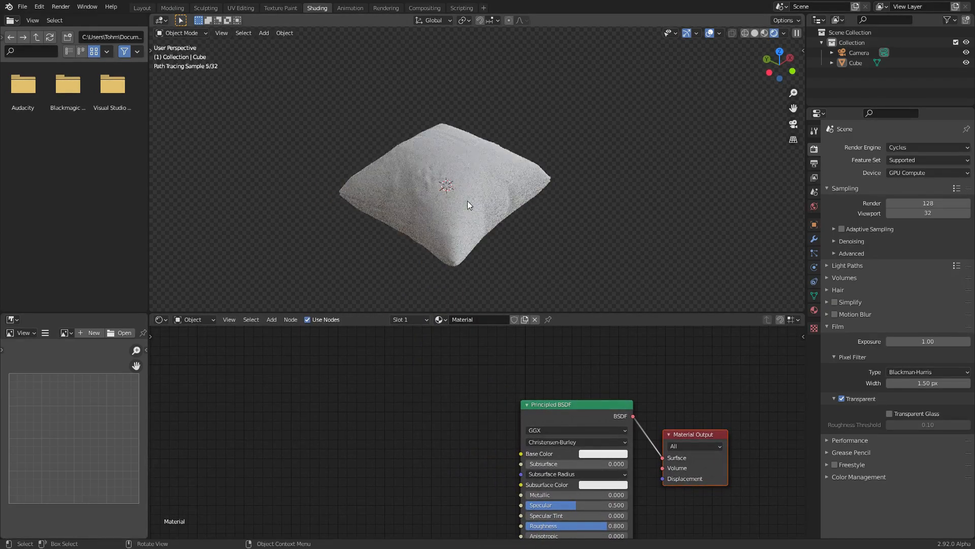
pyautogui.moveTo(570, 410); pyautogui.dragTo(567, 405)
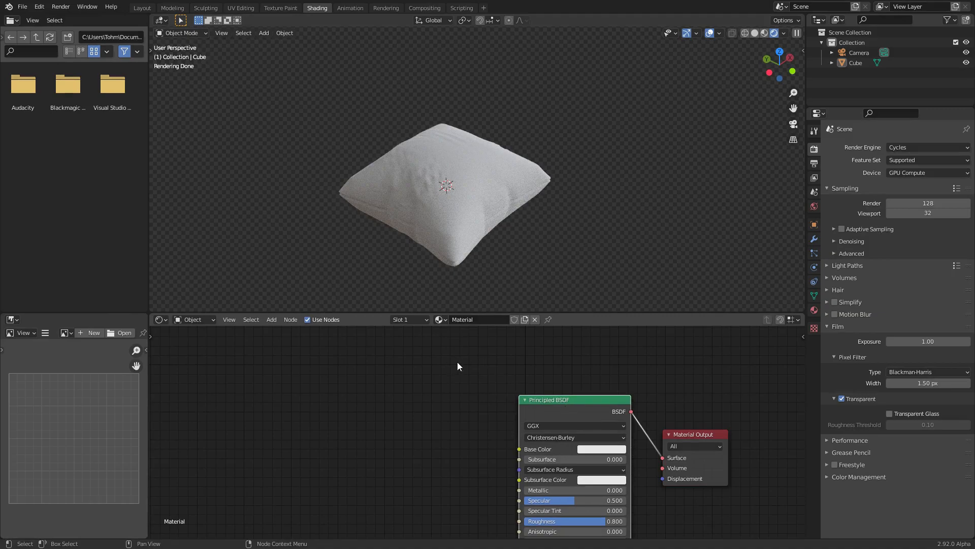
# Turn off window fullscreen and switch to Chrome with the image results for cloth seamless texture.
pyautogui.moveTo(474, 159)
pyautogui.mouseDown(button='middle')
pyautogui.moveTo(461, 169)
pyautogui.moveTo(573, 157)
pyautogui.moveTo(506, 173)
pyautogui.mouseUp(button='middle')
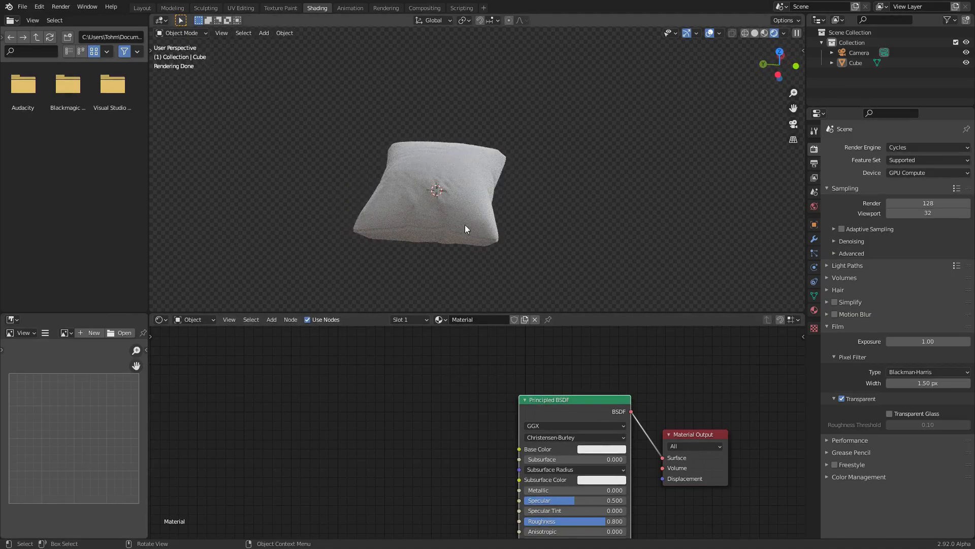
pyautogui.scroll(3, 435, 160)
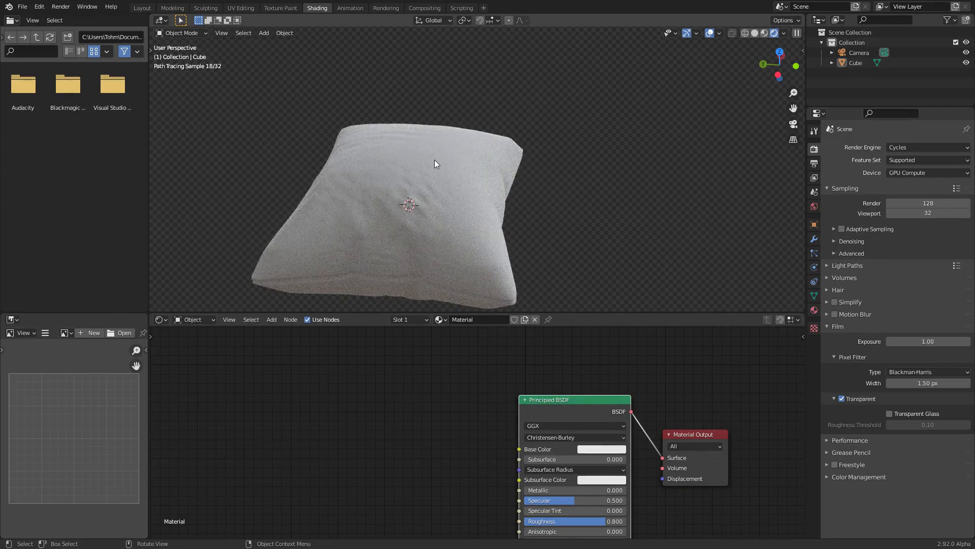
pyautogui.press('q')
pyautogui.click(397, 153)
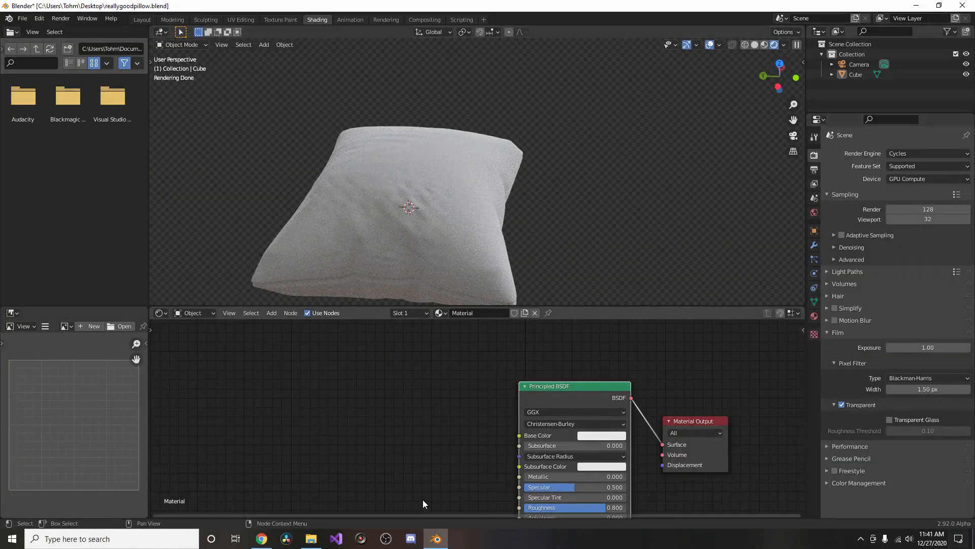
pyautogui.click(261, 539)
pyautogui.scroll(2, 322, 233)
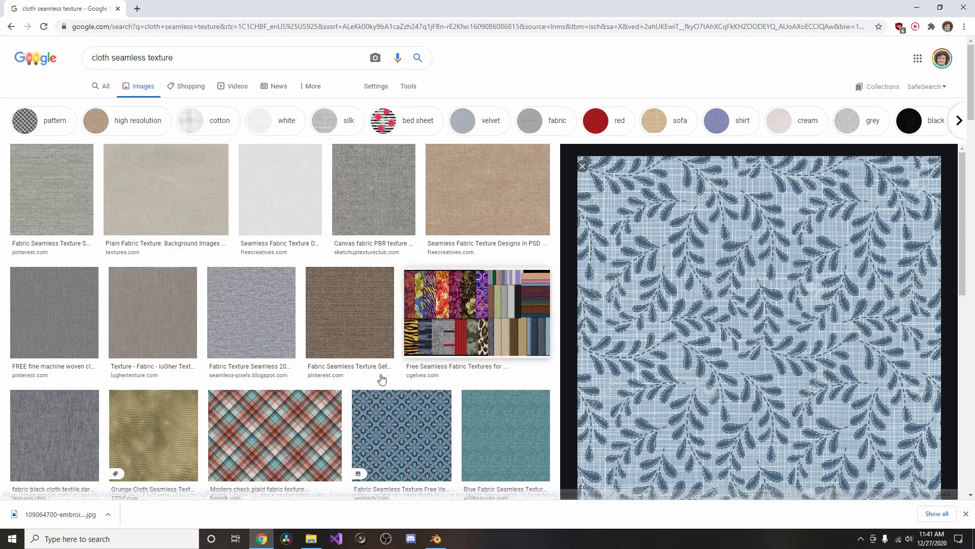
# Save the modern check plaid fabric texture image to the Desktop as a JPEG and minimise Chrome.
pyautogui.click(273, 433)
pyautogui.rightClick(698, 210)
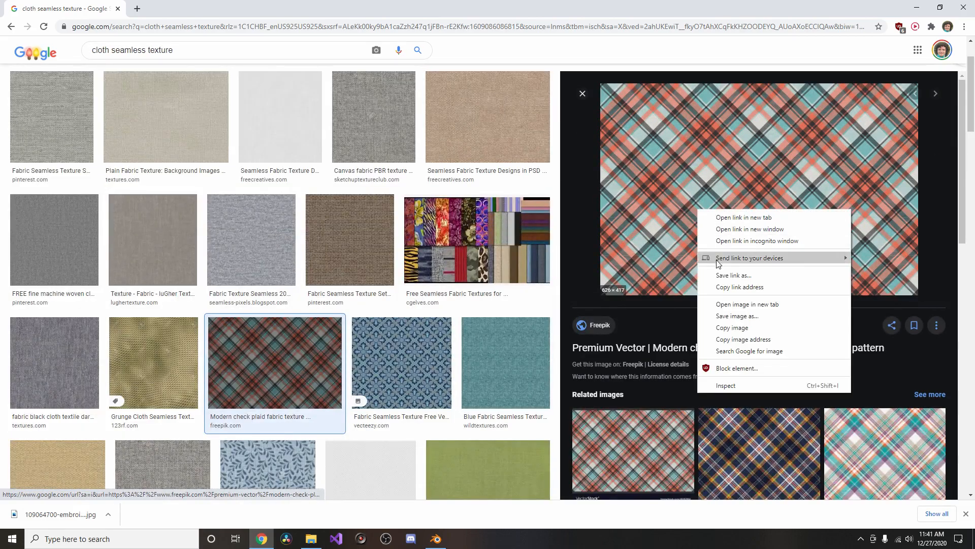
pyautogui.click(742, 316)
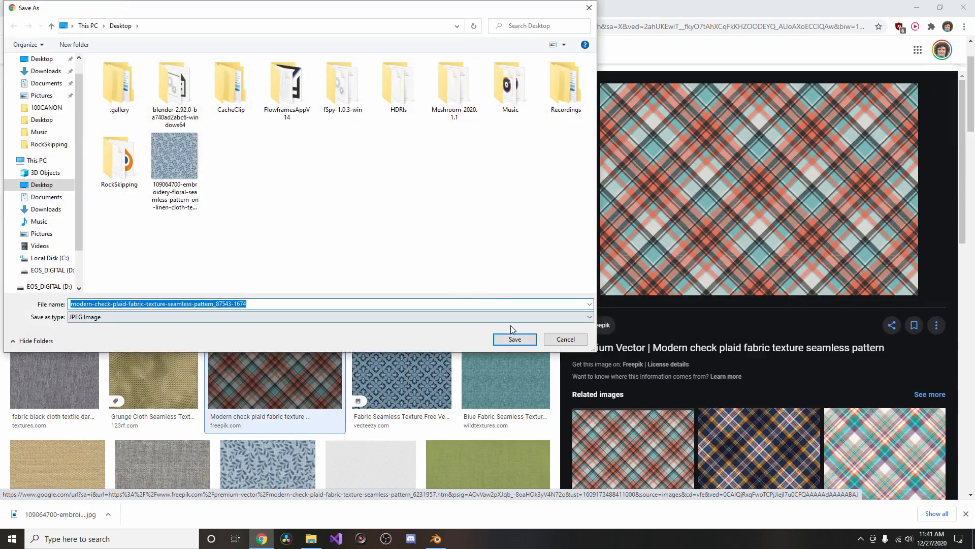
pyautogui.click(519, 339)
pyautogui.click(912, 5)
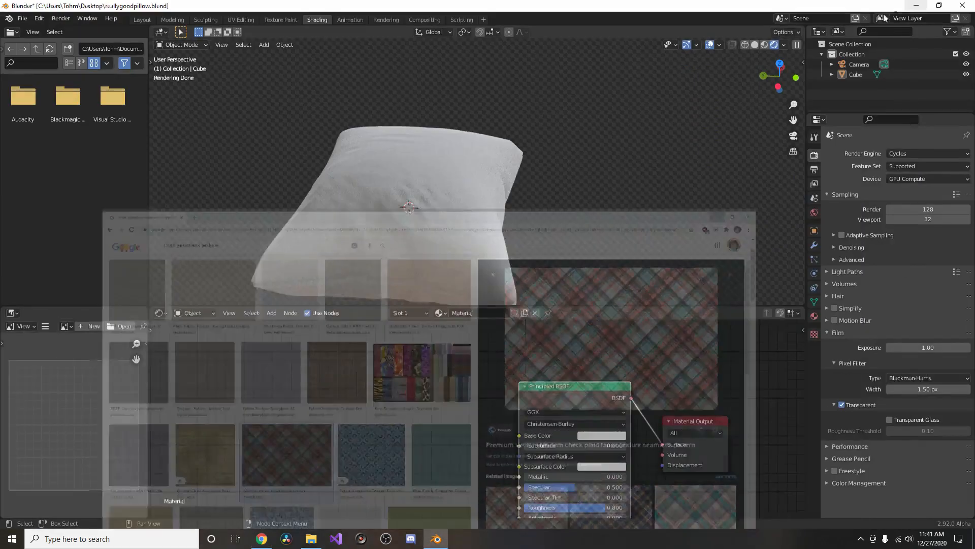
# Add the Desktop's blue embroidery floral linen image to the material as a texture node and connect its Color to Base Color.
pyautogui.moveTo(494, 2); pyautogui.dragTo(761, 54)
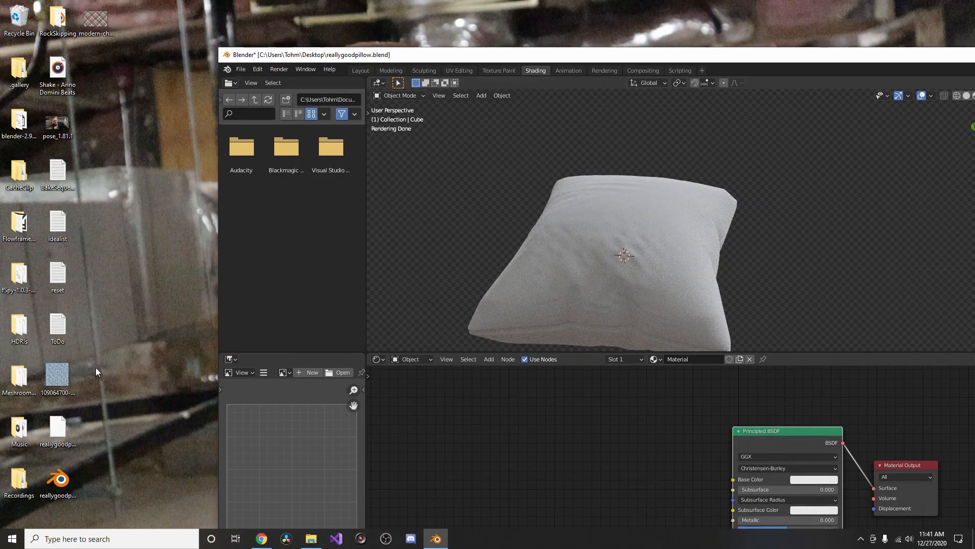
pyautogui.moveTo(46, 384); pyautogui.dragTo(548, 467)
pyautogui.moveTo(565, 59); pyautogui.dragTo(486, 3)
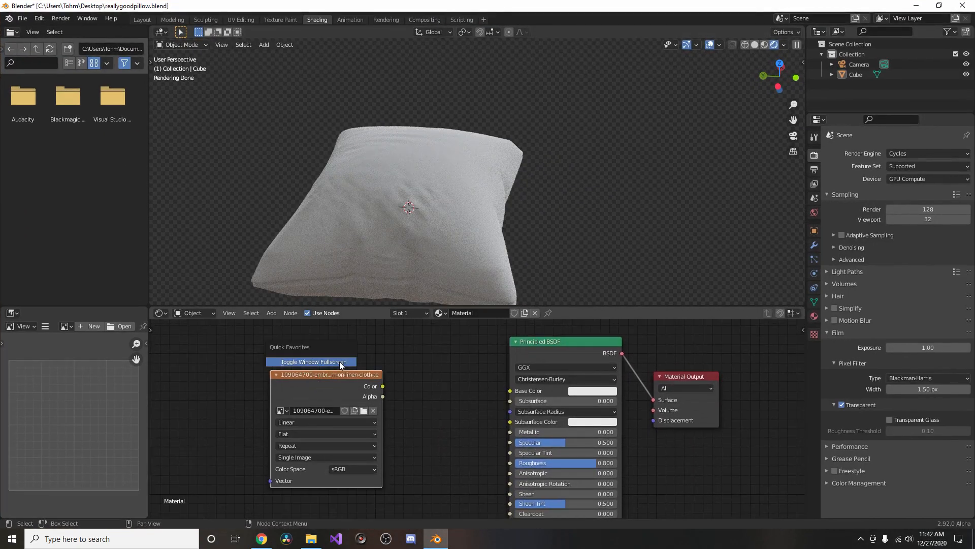
pyautogui.moveTo(383, 400); pyautogui.dragTo(510, 404)
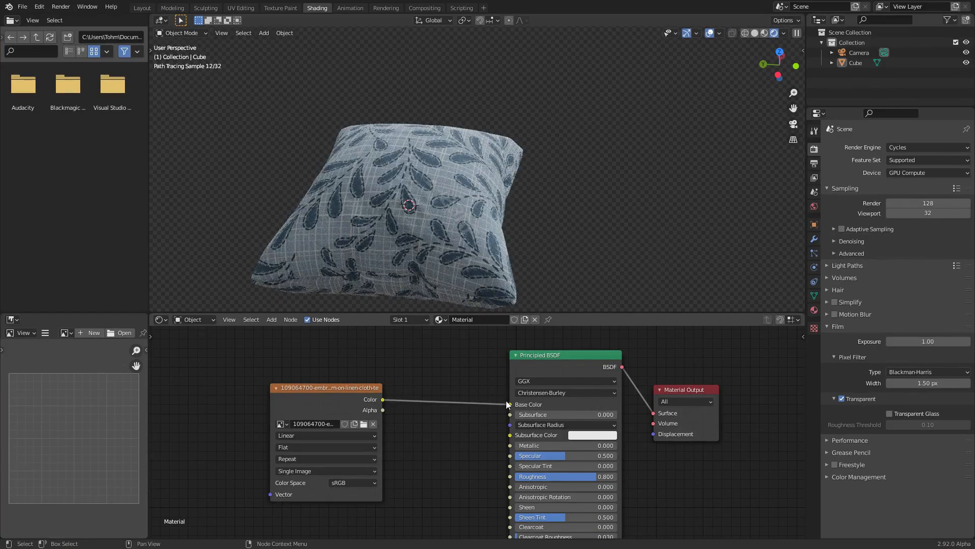
# Examine how the floral fabric texture wraps over the pillow's top, side seam and corners.
pyautogui.scroll(2, 417, 192)
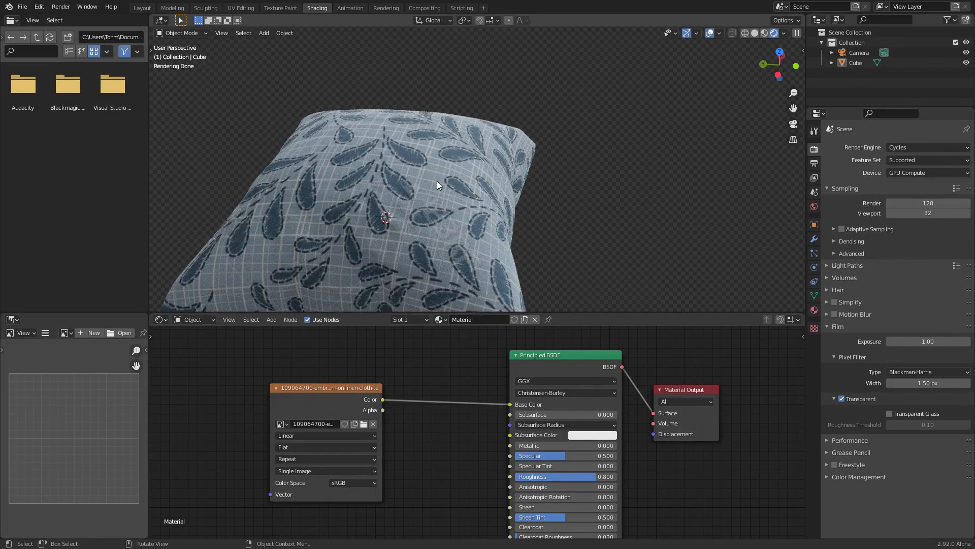
pyautogui.scroll(1, 437, 181)
pyautogui.moveTo(411, 261); pyautogui.dragTo(394, 161, button='middle')
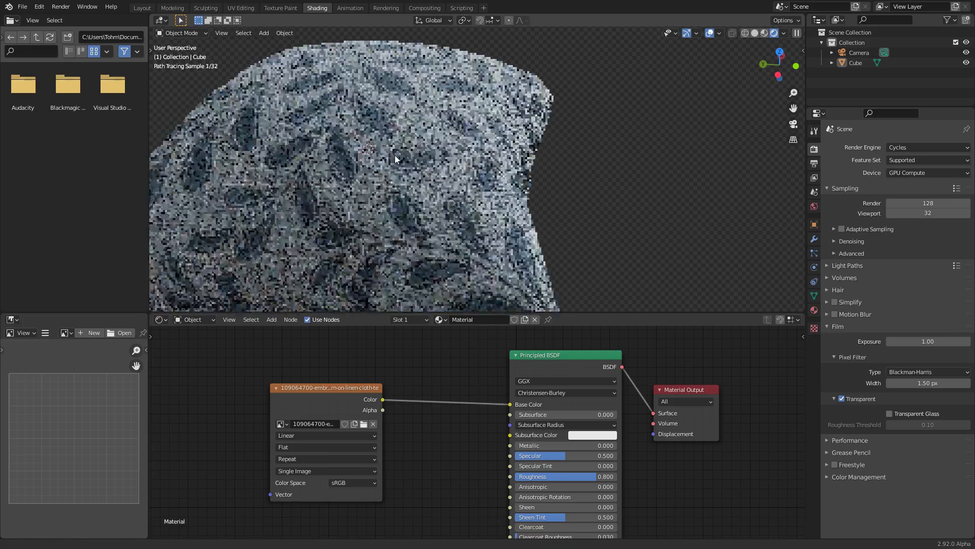
pyautogui.moveTo(425, 199); pyautogui.dragTo(341, 242, button='middle')
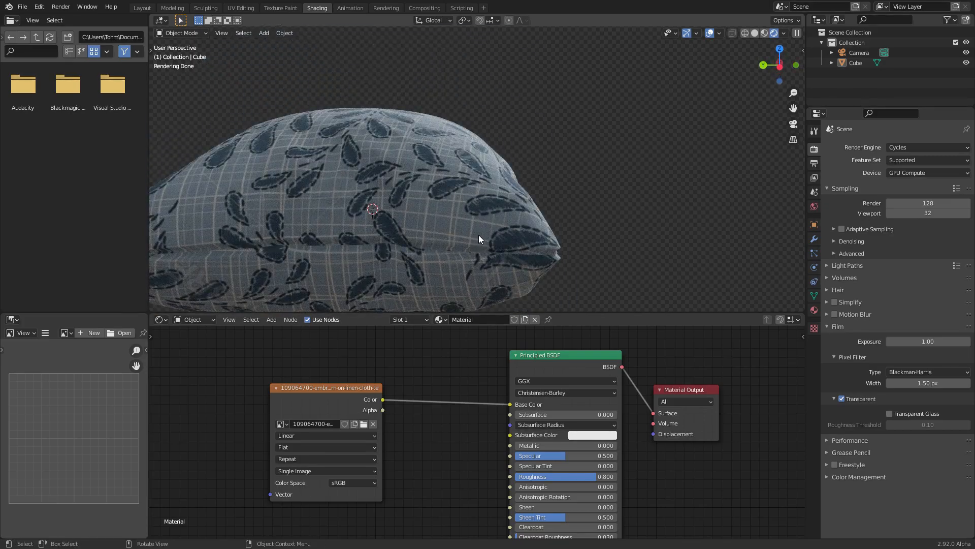
pyautogui.moveTo(496, 139); pyautogui.dragTo(483, 184, button='middle')
pyautogui.scroll(-4, 483, 184)
pyautogui.keyDown('shift'); pyautogui.moveTo(473, 98); pyautogui.dragTo(441, 180, button='middle'); pyautogui.keyUp('shift')
# Add a Texture Coordinate node and connect its UV output to the image texture's Vector input.
pyautogui.moveTo(266, 470); pyautogui.dragTo(421, 411, button='middle')
pyautogui.hotkey('shift', 'a')
pyautogui.click(333, 352)
pyautogui.write('tex')
pyautogui.press('Return')
pyautogui.click(254, 401)
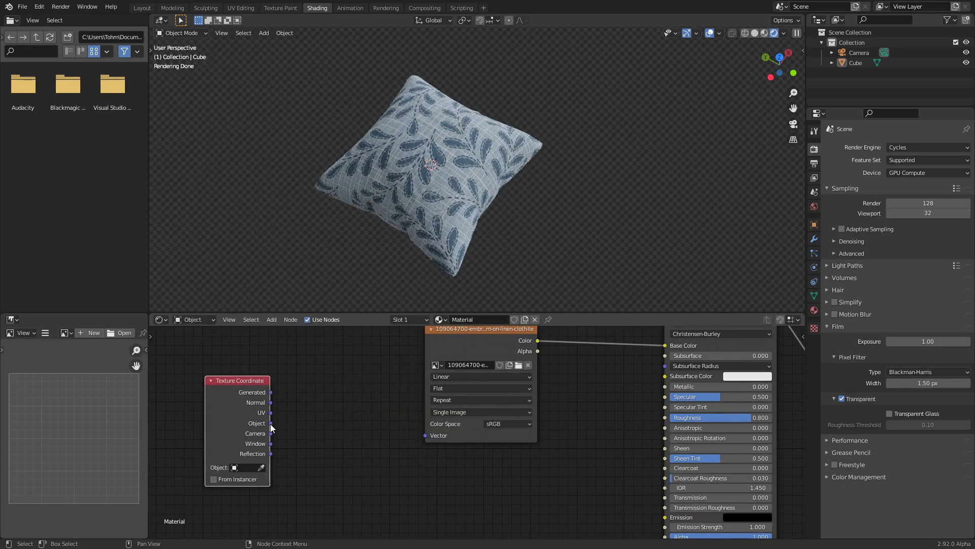
pyautogui.moveTo(271, 414); pyautogui.dragTo(181, 378)
# Insert a Vector Math node between the Texture Coordinate and image texture nodes, with its operation set to Scale.
pyautogui.moveTo(293, 364); pyautogui.dragTo(365, 383, button='middle')
pyautogui.hotkey('shift', 'a')
pyautogui.click(349, 356)
pyautogui.write('vec')
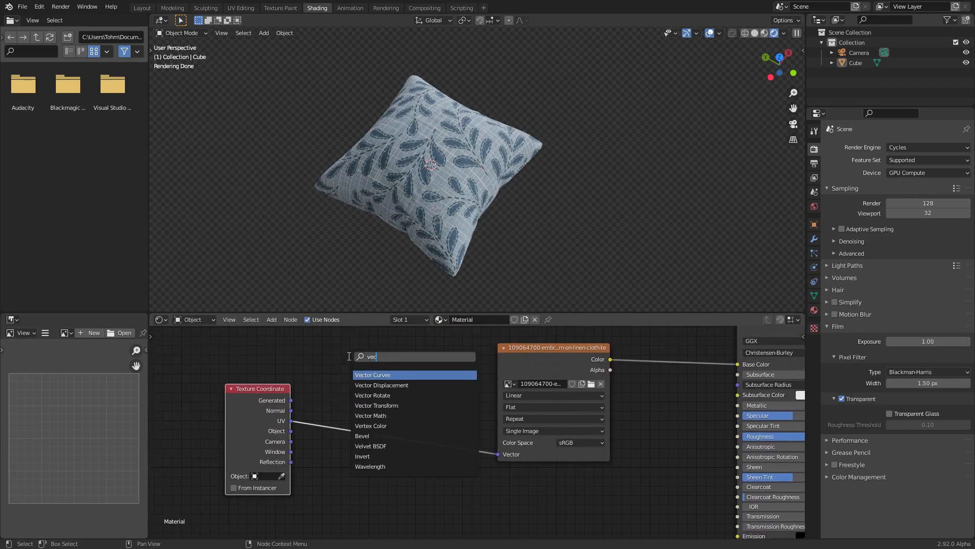
pyautogui.write('t')
pyautogui.click(376, 415)
pyautogui.click(371, 412)
pyautogui.click(377, 380)
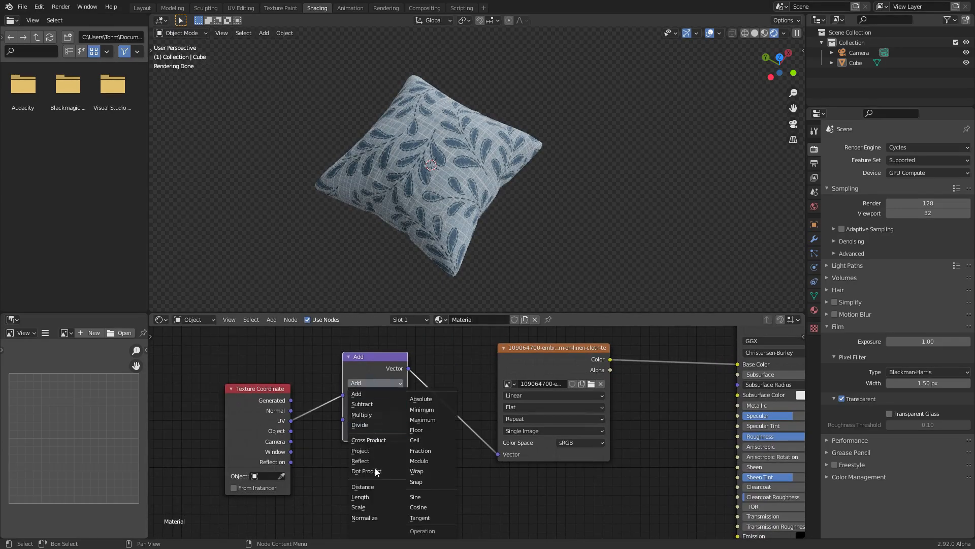
pyautogui.click(362, 505)
# Set the vector Scale node's value to 2 and check the pattern size on the pillow.
pyautogui.doubleClick(376, 406)
pyautogui.write('2')
pyautogui.press('Return')
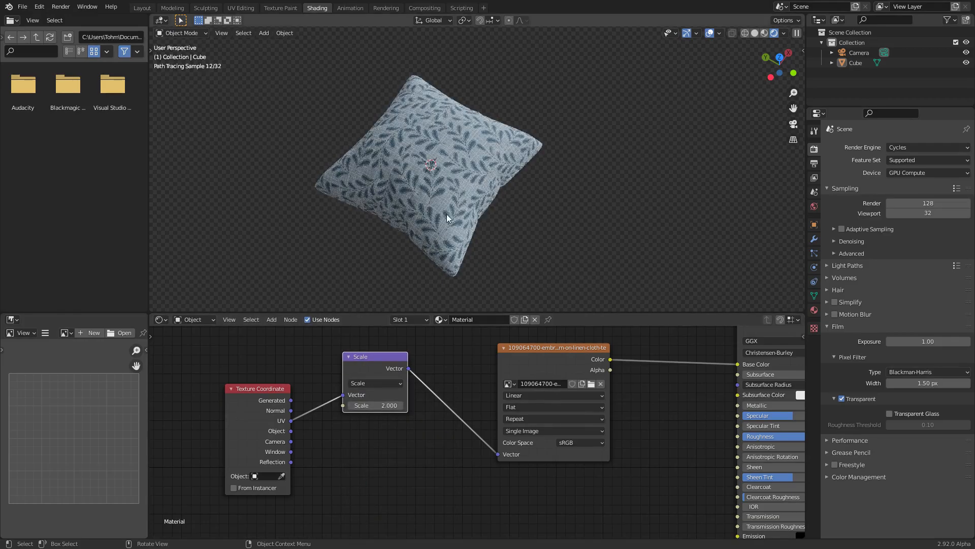
pyautogui.moveTo(368, 139); pyautogui.dragTo(454, 189, button='middle')
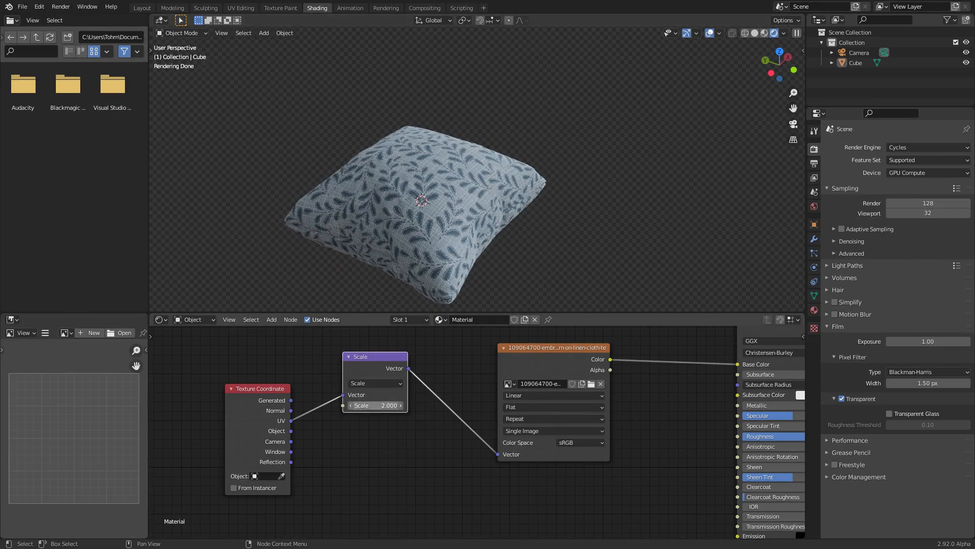
# Set the vector Scale node's value to 1.5 for the floral pattern.
pyautogui.click(364, 400)
pyautogui.write('1.5')
pyautogui.press('Return')
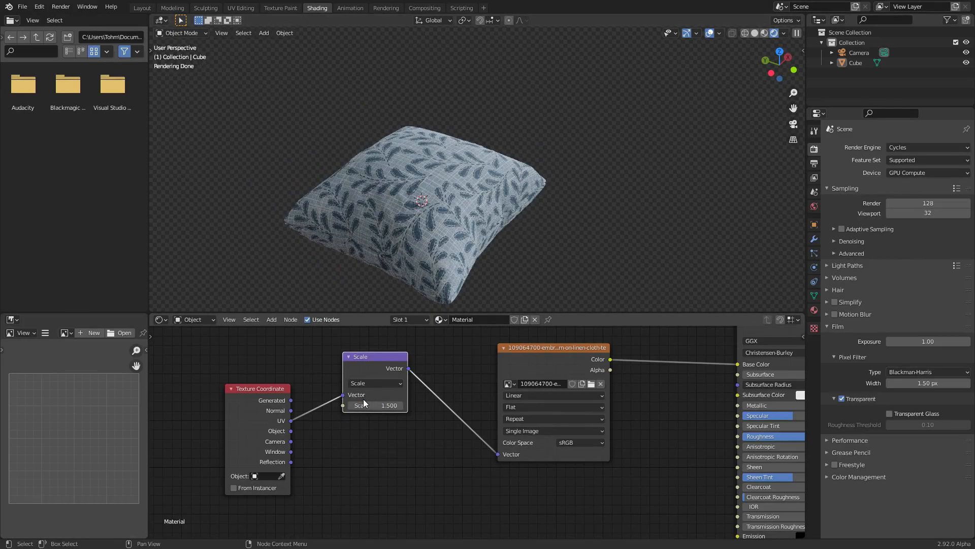
pyautogui.moveTo(517, 218); pyautogui.dragTo(439, 209, button='middle')
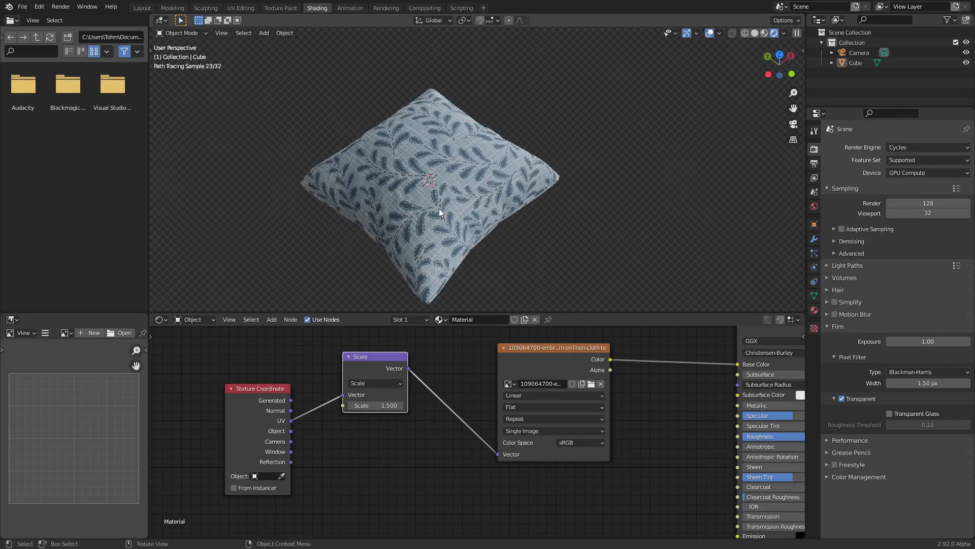
# Move the floral image texture node closer to the Scale node and inspect the fabric on the pillow up close.
pyautogui.moveTo(540, 359); pyautogui.dragTo(488, 355)
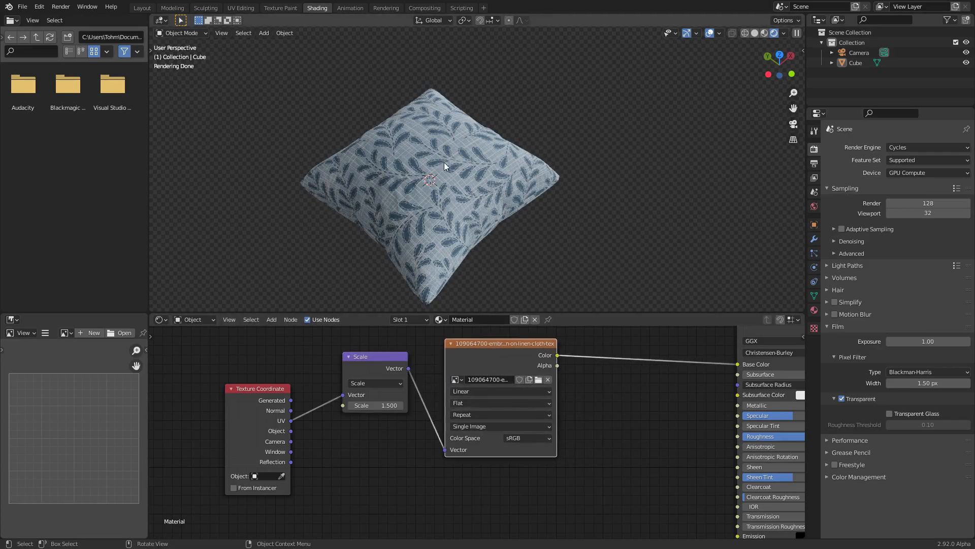
pyautogui.scroll(5, 429, 138)
pyautogui.moveTo(429, 141)
pyautogui.keyDown('shift'); pyautogui.mouseDown(button='middle')
pyautogui.moveTo(439, 167)
pyautogui.moveTo(449, 142)
pyautogui.mouseUp(button='middle'); pyautogui.keyUp('shift')
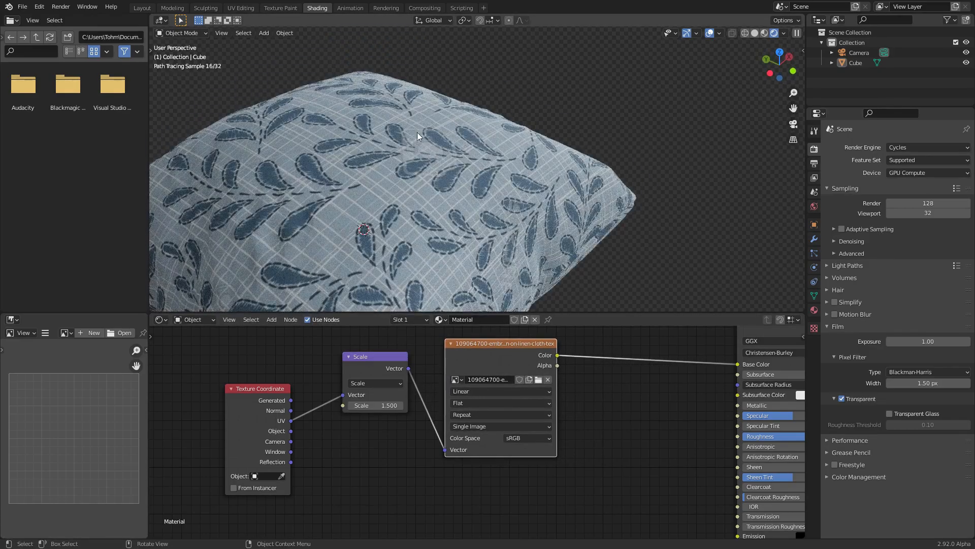
# Duplicate the floral image texture node below the original, with the vector Scale node feeding both.
pyautogui.moveTo(434, 174); pyautogui.dragTo(444, 146, button='middle')
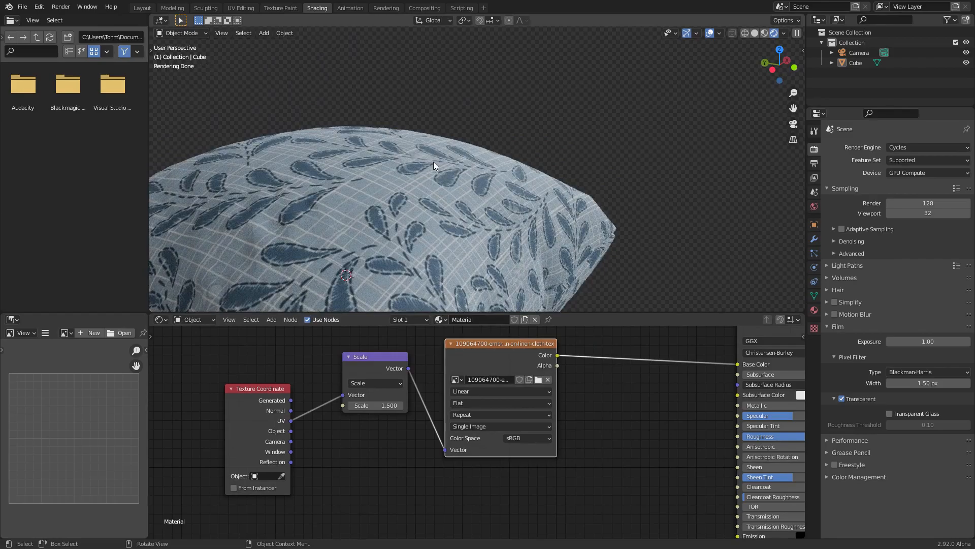
pyautogui.scroll(2, 435, 162)
pyautogui.scroll(-4, 419, 163)
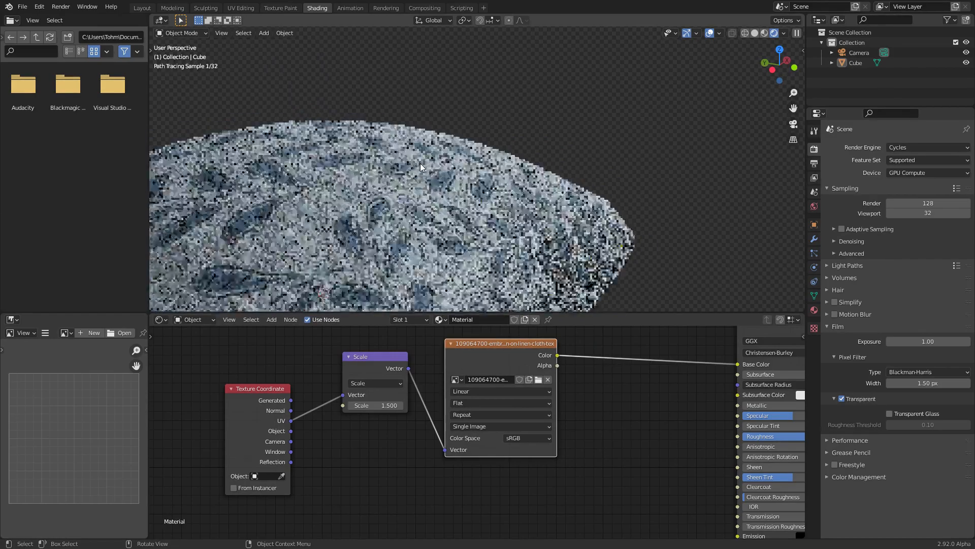
pyautogui.scroll(-2, 486, 354)
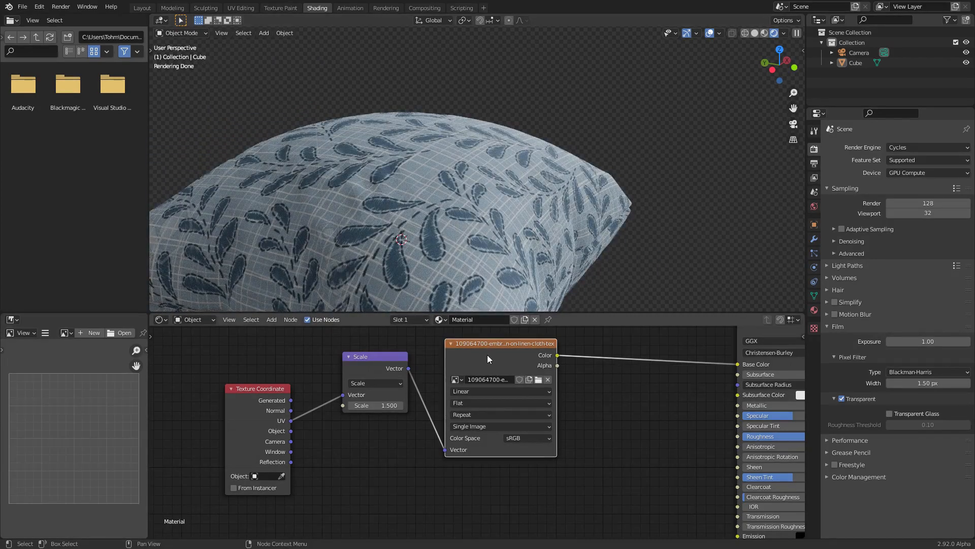
pyautogui.hotkey('shift', 'd')
pyautogui.keyDown('alt'); pyautogui.moveTo(412, 365); pyautogui.dragTo(452, 480, button='right'); pyautogui.keyUp('alt')
pyautogui.moveTo(449, 421); pyautogui.dragTo(457, 404, button='middle')
pyautogui.moveTo(409, 347); pyautogui.dragTo(402, 394)
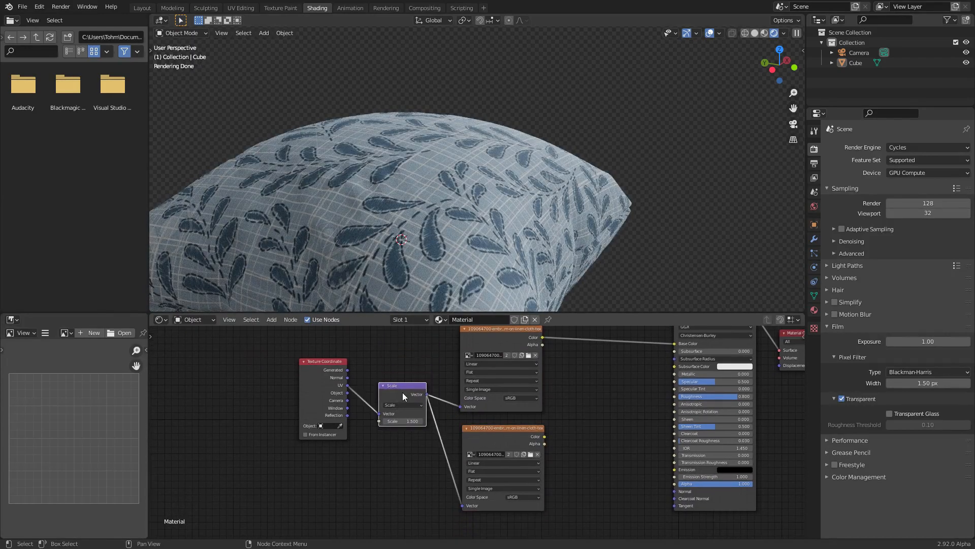
pyautogui.click(542, 338)
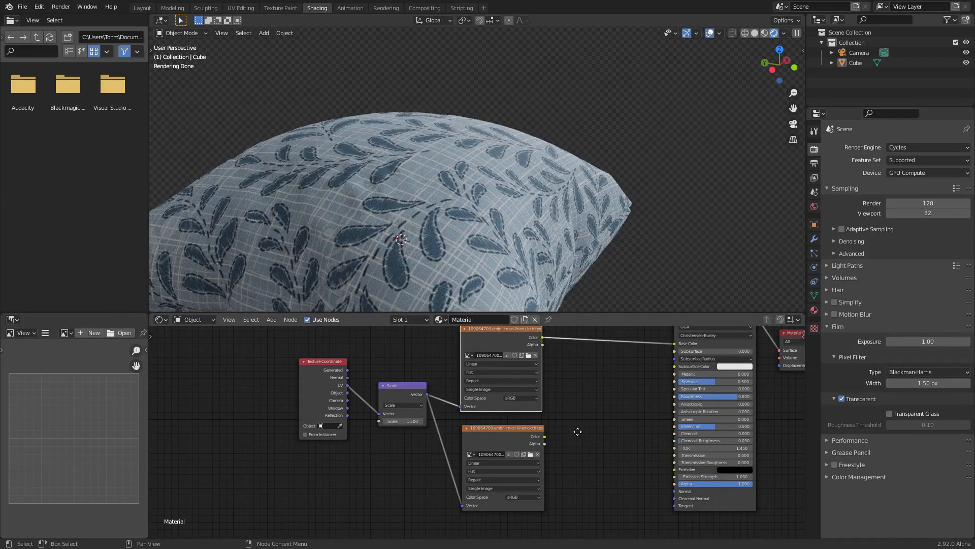
pyautogui.scroll(2, 583, 436)
# Make the duplicate node's image a single-user copy, set its color space to Non-Color, and compare it with the original's setting.
pyautogui.click(458, 455)
pyautogui.click(451, 448)
pyautogui.click(440, 402)
pyautogui.scroll(-3, 427, 416)
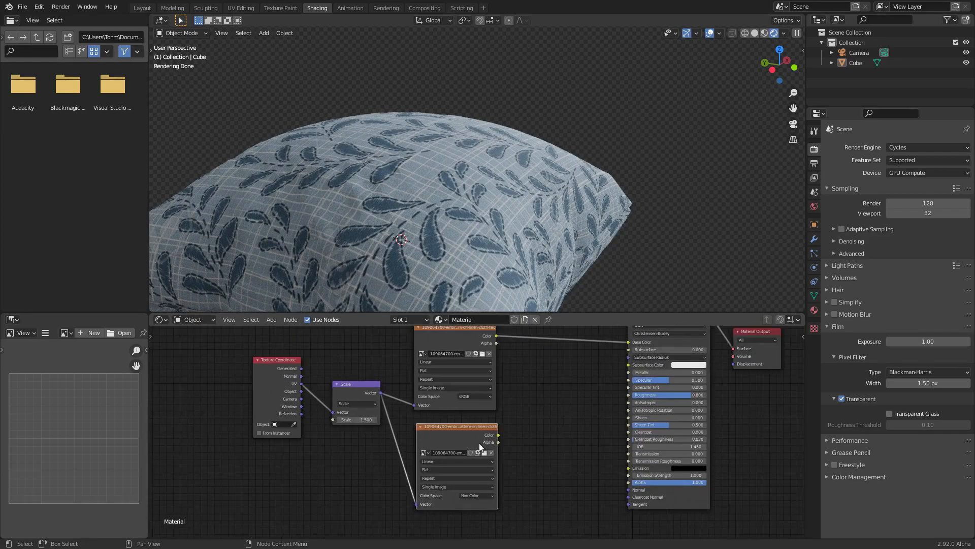
pyautogui.scroll(2, 463, 437)
pyautogui.click(467, 388)
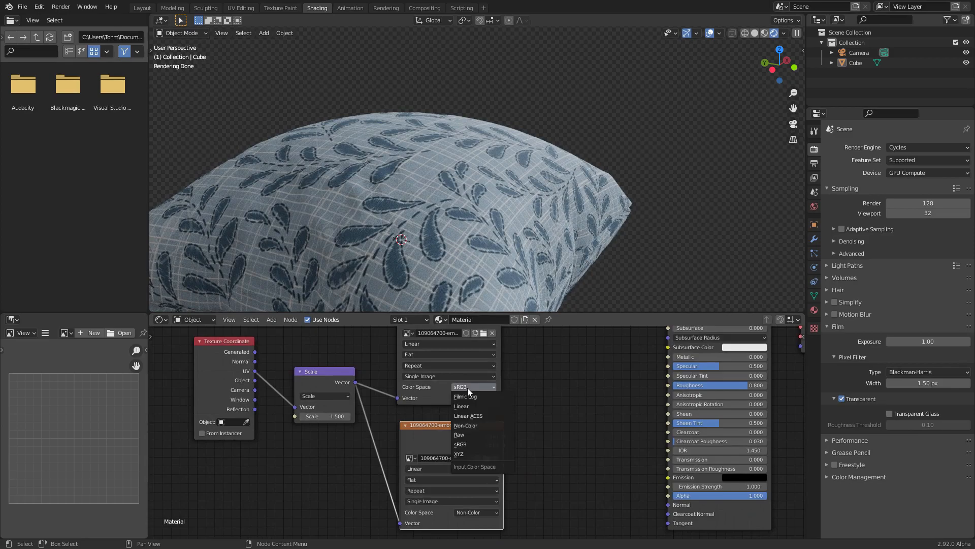
pyautogui.click(474, 512)
pyautogui.click(459, 473)
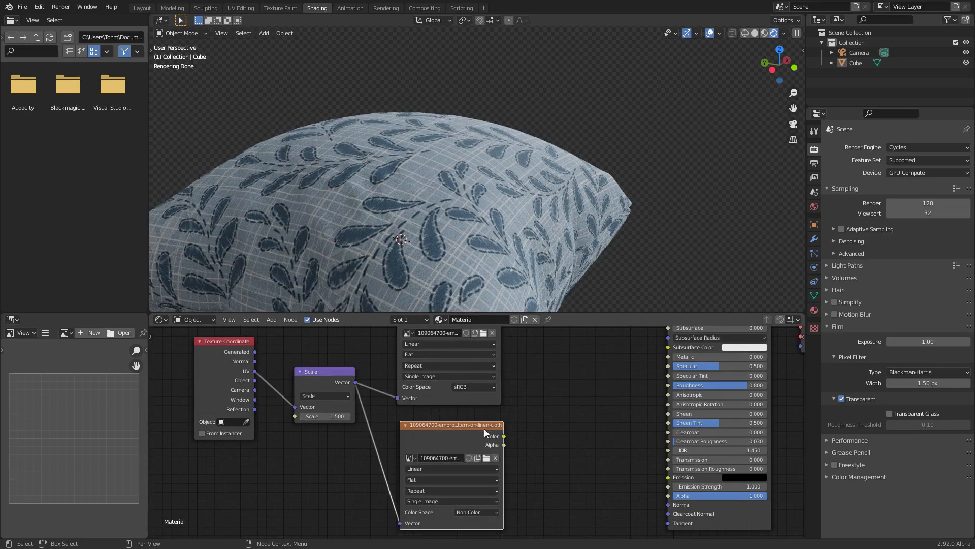
# Undo the separate image copy, try Non-Color on the image shared by both nodes, and undo that.
pyautogui.hotkey('ctrl', 'z')
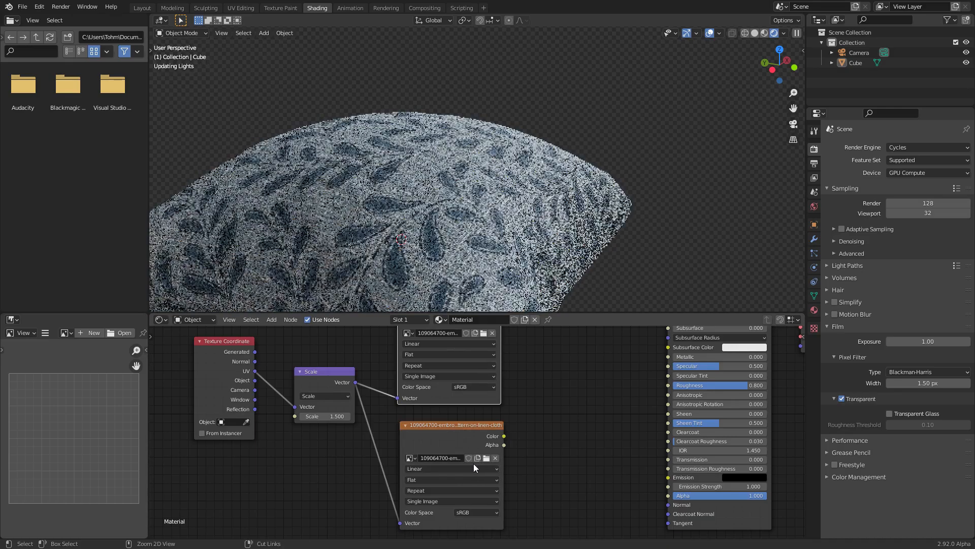
pyautogui.click(472, 510)
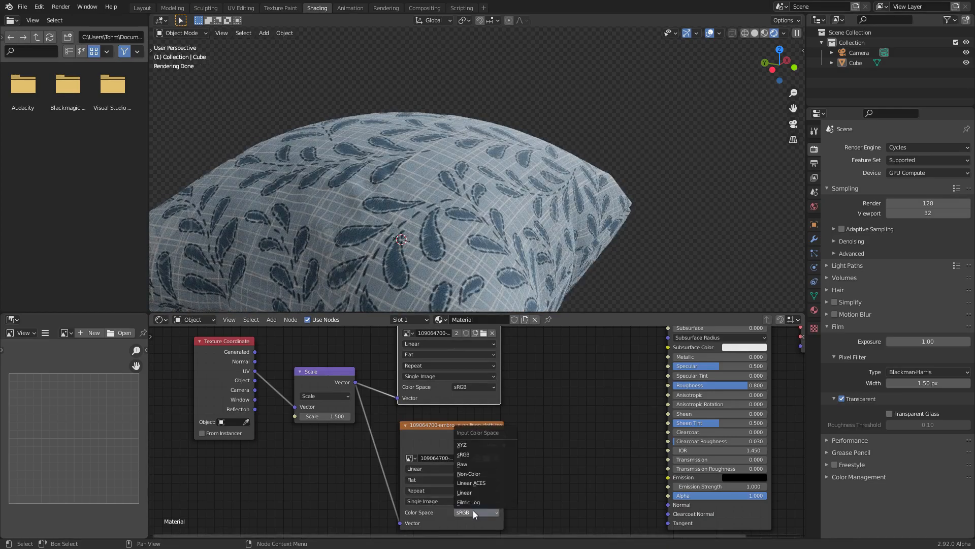
pyautogui.click(465, 477)
pyautogui.hotkey('ctrl', 'z')
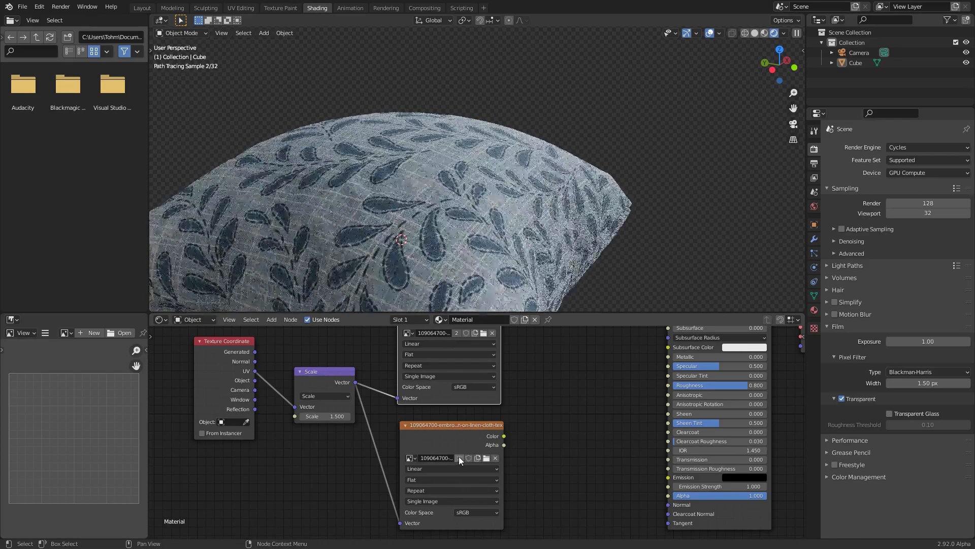
# Set the lower image texture to Non-Color as a single-user image and place its node beside the Scale node.
pyautogui.click(472, 510)
pyautogui.click(473, 472)
pyautogui.moveTo(474, 473); pyautogui.dragTo(458, 465)
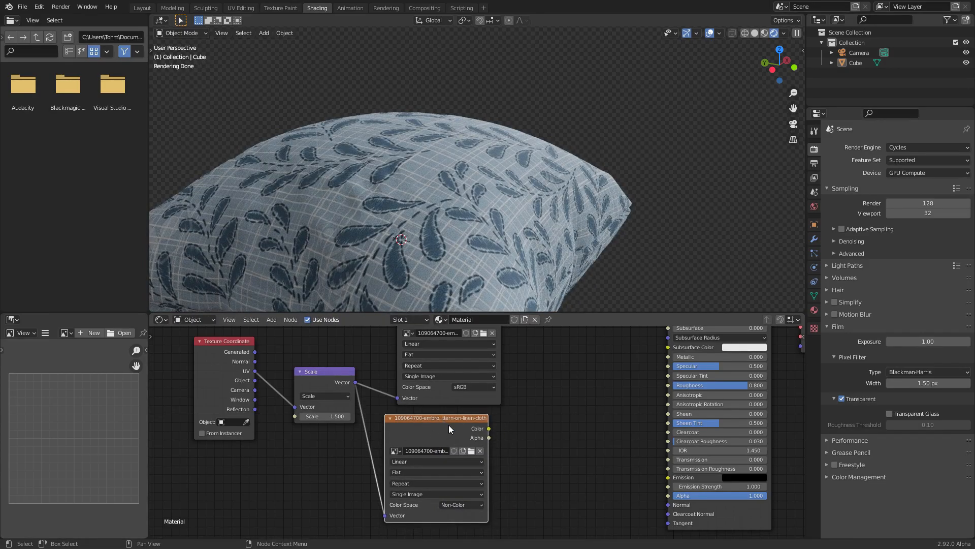
# Add a Bump node and connect the lower image texture's Color output to its Height input.
pyautogui.moveTo(534, 460); pyautogui.dragTo(466, 432, button='middle')
pyautogui.hotkey('shift', 'a')
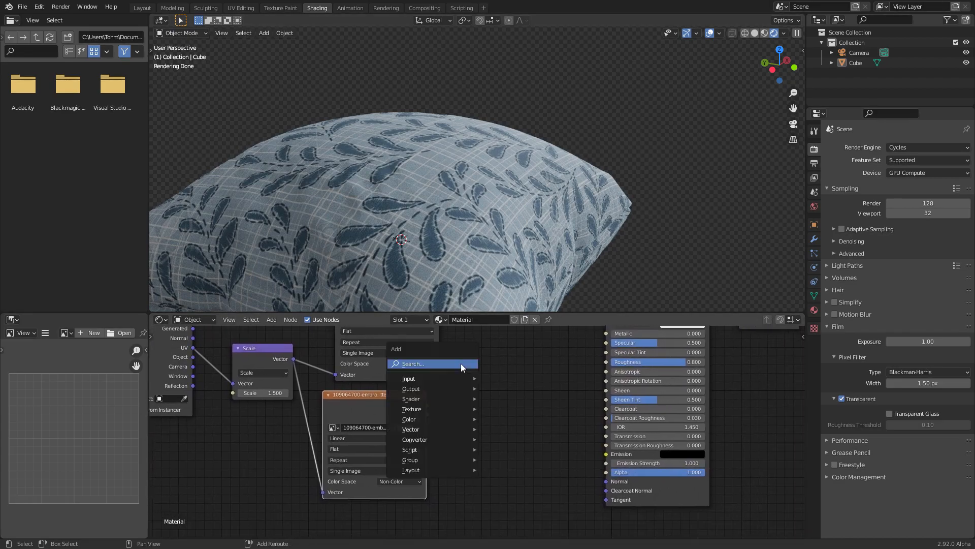
pyautogui.click(461, 364)
pyautogui.write('bum')
pyautogui.press('Return')
pyautogui.click(516, 422)
pyautogui.moveTo(426, 405); pyautogui.dragTo(469, 459)
# Connect the Bump node's Normal output to the Principled BSDF's Normal input and preview the full shader on the pillow.
pyautogui.moveTo(527, 415); pyautogui.dragTo(606, 354)
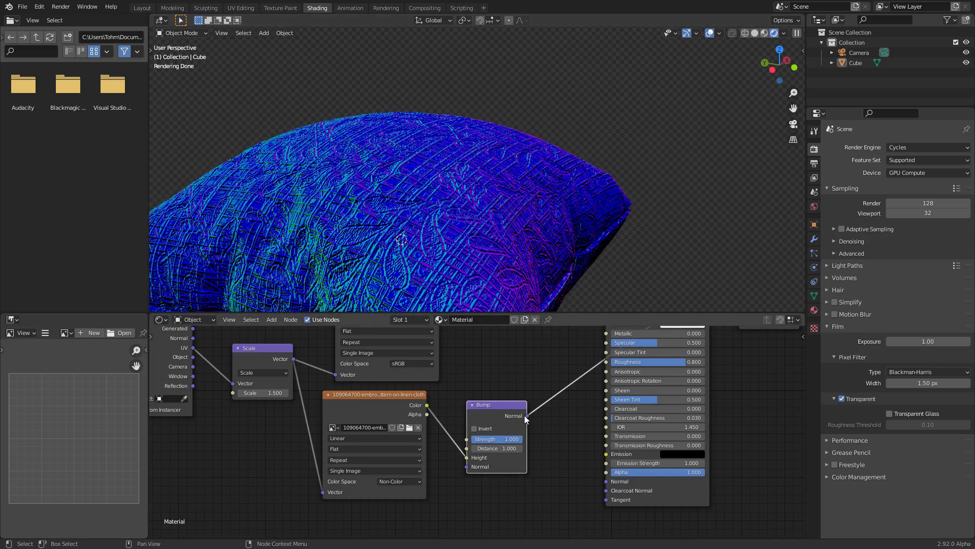
pyautogui.moveTo(527, 416); pyautogui.dragTo(606, 481)
pyautogui.moveTo(647, 353); pyautogui.dragTo(599, 461, button='middle')
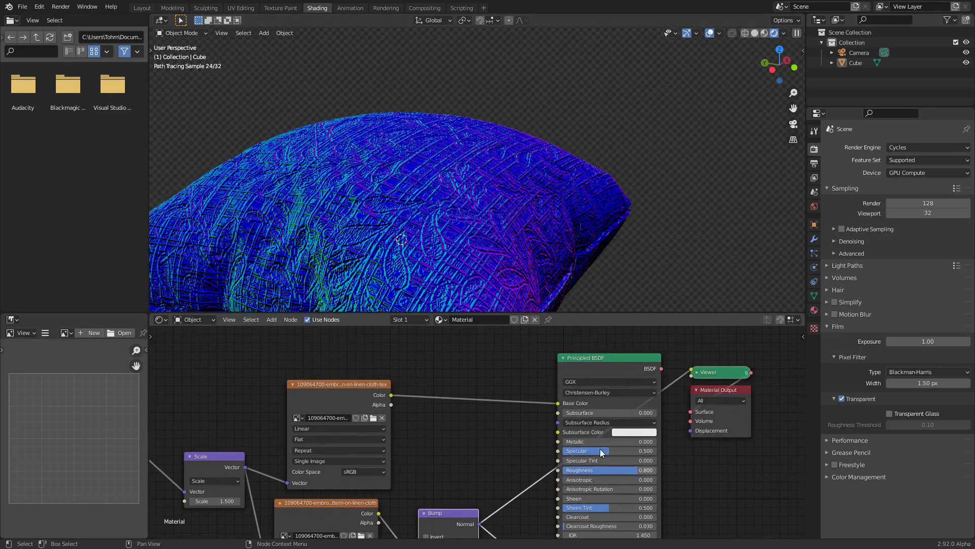
pyautogui.keyDown('ctrl'); pyautogui.keyDown('shift'); pyautogui.click(605, 360); pyautogui.keyUp('shift'); pyautogui.keyUp('ctrl')
pyautogui.moveTo(416, 197)
pyautogui.mouseDown(button='middle')
pyautogui.moveTo(417, 186)
pyautogui.moveTo(418, 198)
pyautogui.mouseUp(button='middle')
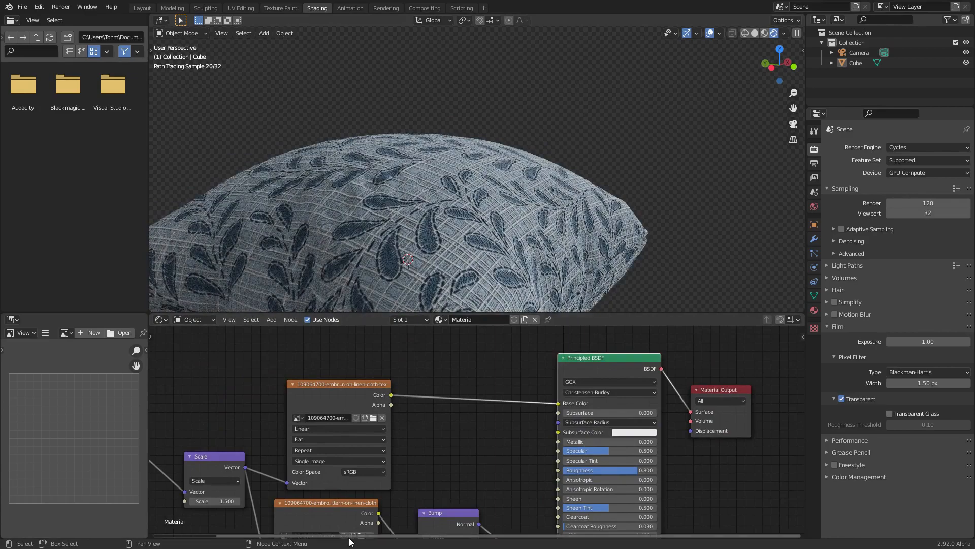
# Rearrange the texture and vector nodes to make room between the lower image texture and the Bump node.
pyautogui.moveTo(389, 535); pyautogui.dragTo(442, 407, button='middle')
pyautogui.moveTo(392, 388); pyautogui.dragTo(346, 412)
pyautogui.moveTo(346, 413); pyautogui.dragTo(515, 461, button='middle')
pyautogui.moveTo(266, 446); pyautogui.dragTo(299, 378)
pyautogui.moveTo(480, 477); pyautogui.dragTo(393, 476)
# Insert a Math node set to Multiply between the lower image texture and the Bump node's Height input.
pyautogui.hotkey('shift', 'a')
pyautogui.write('math')
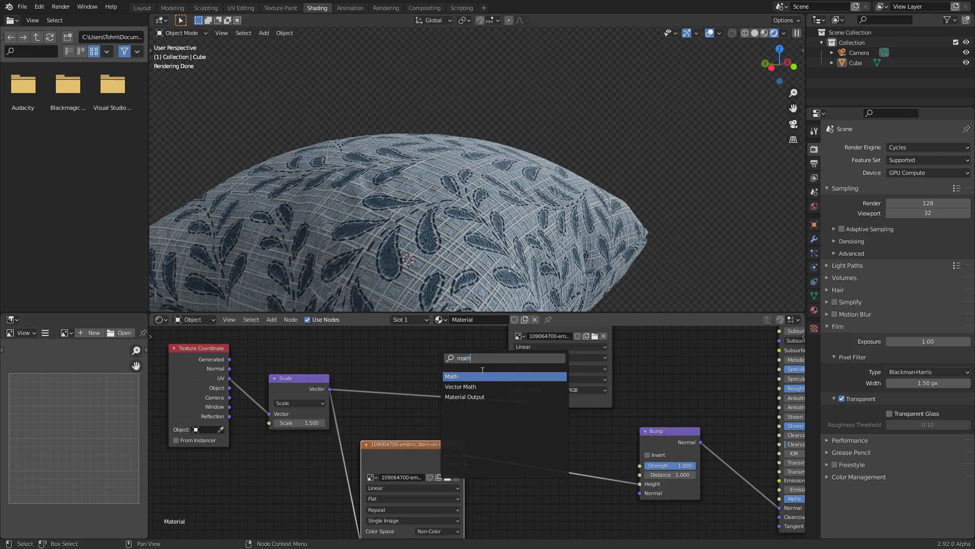
pyautogui.press('Return')
pyautogui.click(528, 440)
pyautogui.scroll(1, 549, 459)
pyautogui.moveTo(573, 520); pyautogui.dragTo(549, 459, button='middle')
pyautogui.click(514, 406)
pyautogui.click(511, 301)
# Try values of 0 and 0.1 on the Multiply node to compare the bump strength.
pyautogui.doubleClick(535, 443)
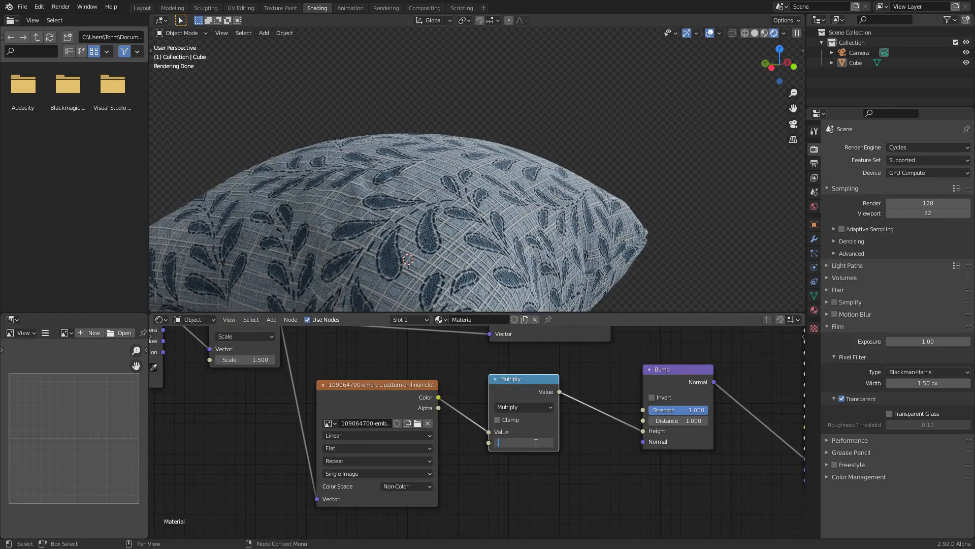
pyautogui.write('0.2')
pyautogui.press('Return')
pyautogui.doubleClick(533, 443)
pyautogui.write('0.1')
pyautogui.press('Return')
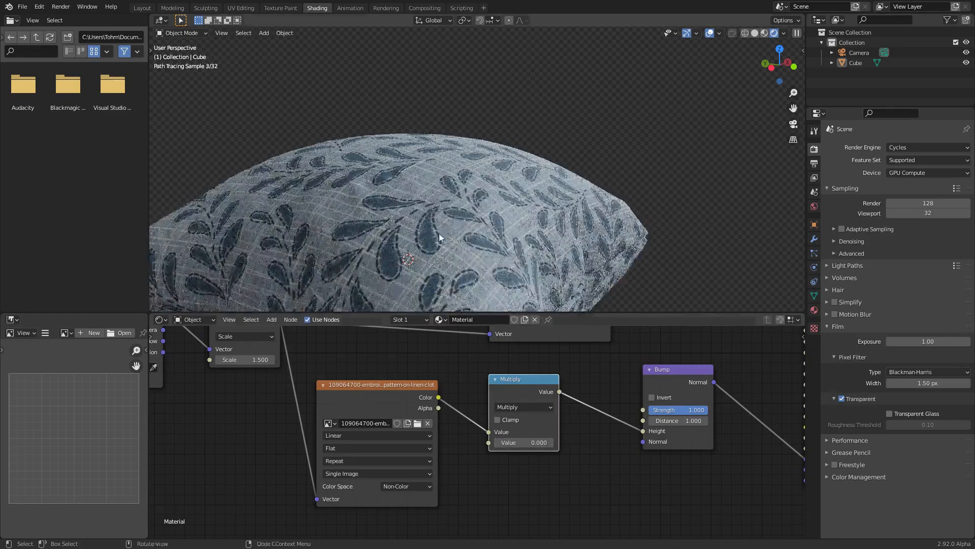
pyautogui.doubleClick(518, 442)
pyautogui.write('1')
pyautogui.press('Return')
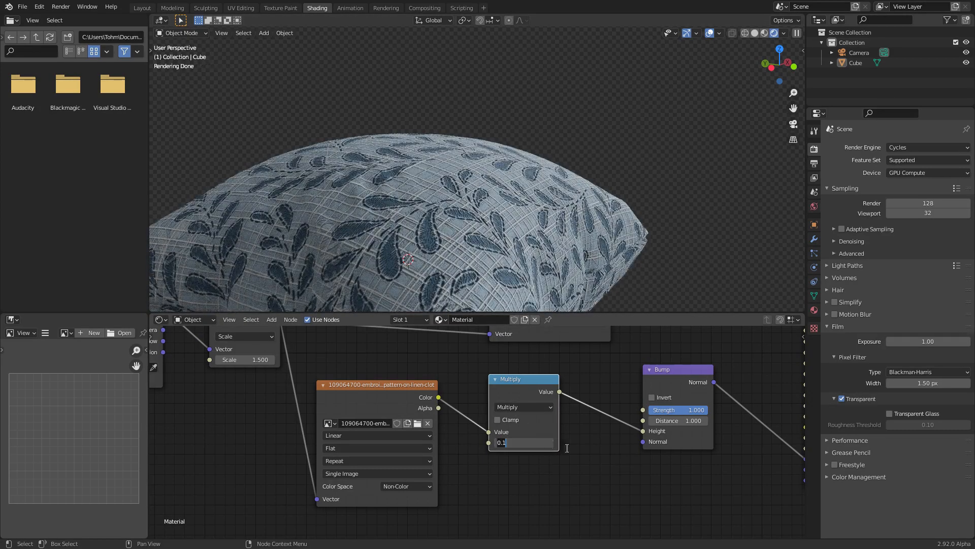
# Set the Multiply node's value to 0.05 and inspect the whole pillow from several angles.
pyautogui.doubleClick(518, 442)
pyautogui.write('.05')
pyautogui.press('Return')
pyautogui.scroll(-5, 471, 170)
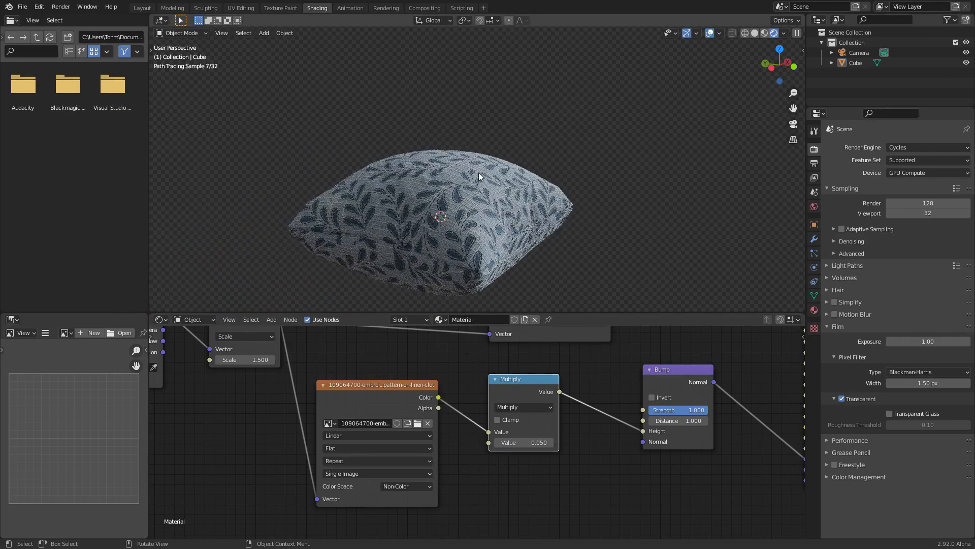
pyautogui.moveTo(472, 170); pyautogui.dragTo(487, 218, button='middle')
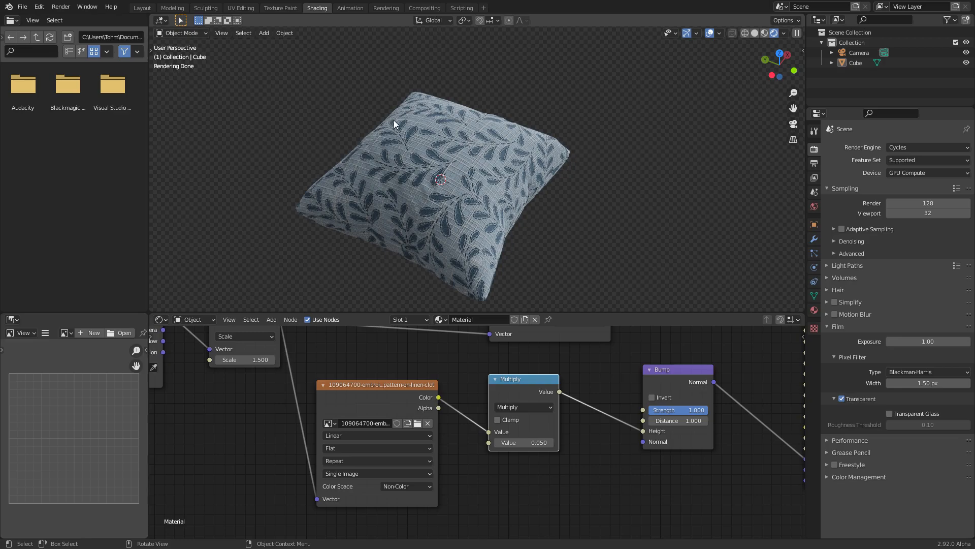
pyautogui.moveTo(483, 162); pyautogui.dragTo(474, 191, button='middle')
# Add a Noise Texture node below the lower image texture and preview its pattern on the pillow.
pyautogui.moveTo(385, 393); pyautogui.dragTo(378, 383)
pyautogui.moveTo(450, 383); pyautogui.dragTo(448, 360, button='middle')
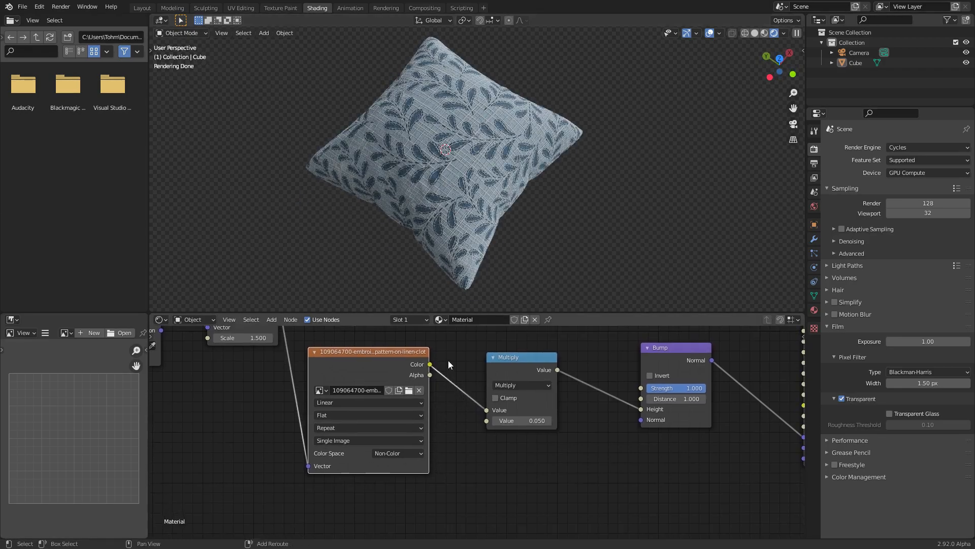
pyautogui.hotkey('shift', 'a')
pyautogui.click(448, 360)
pyautogui.write('noi')
pyautogui.click(473, 378)
pyautogui.click(371, 499)
pyautogui.keyDown('ctrl'); pyautogui.keyDown('shift'); pyautogui.click(374, 494); pyautogui.keyUp('shift'); pyautogui.keyUp('ctrl')
pyautogui.moveTo(557, 415); pyautogui.dragTo(547, 396, button='middle')
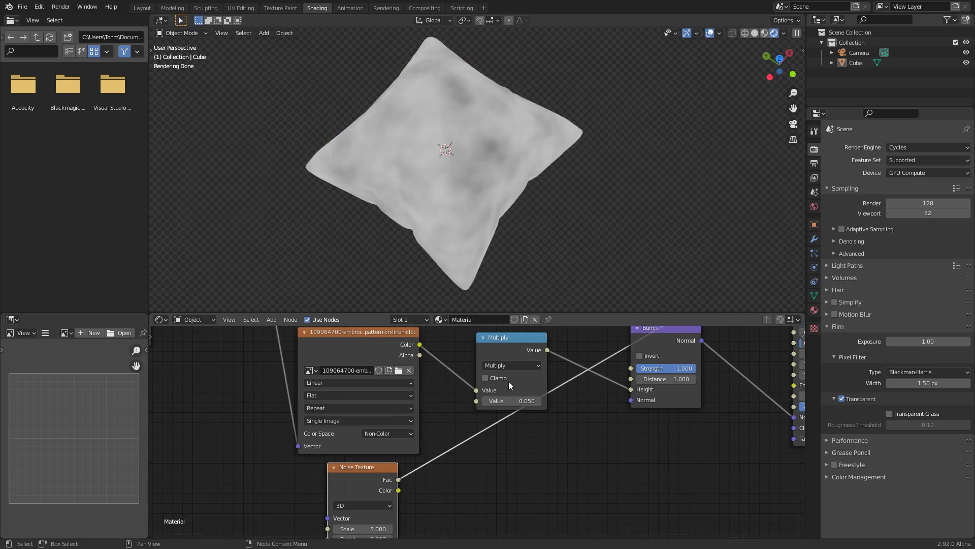
# Insert a duplicate Math node set to Add before the Bump node and feed the Noise Texture's Fac into its second value.
pyautogui.moveTo(501, 390); pyautogui.dragTo(479, 387)
pyautogui.hotkey('shift', 'd')
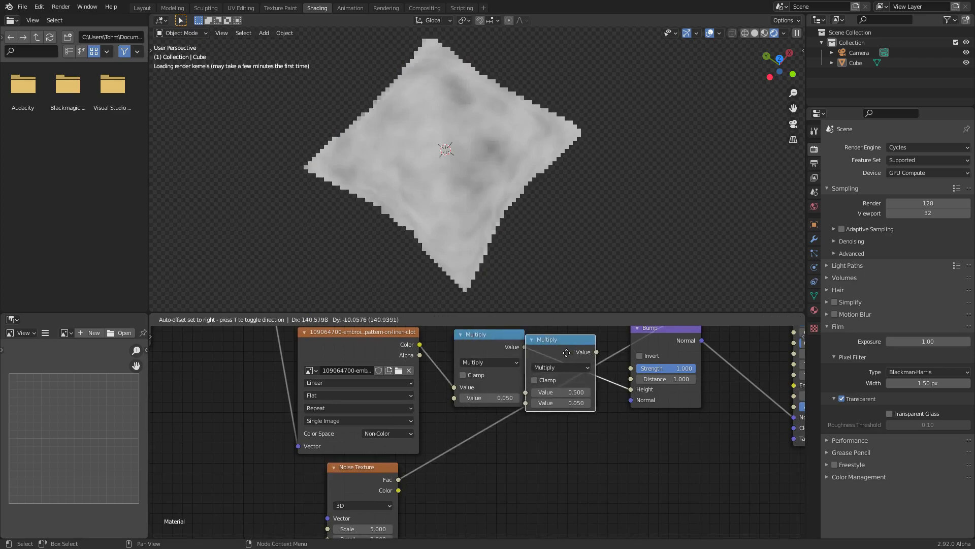
pyautogui.click(578, 358)
pyautogui.click(582, 362)
pyautogui.press('a')
pyautogui.moveTo(399, 480); pyautogui.dragTo(566, 396)
pyautogui.click(702, 328)
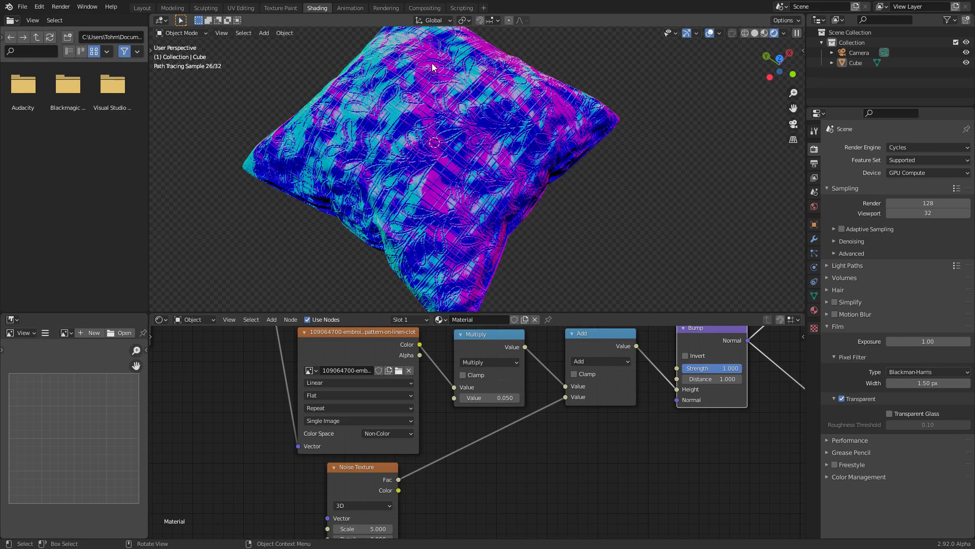
# Preview the Principled BSDF on the pillow again and move the Material Output node clear of it.
pyautogui.scroll(-2, 614, 422)
pyautogui.moveTo(732, 330); pyautogui.dragTo(578, 430, button='middle')
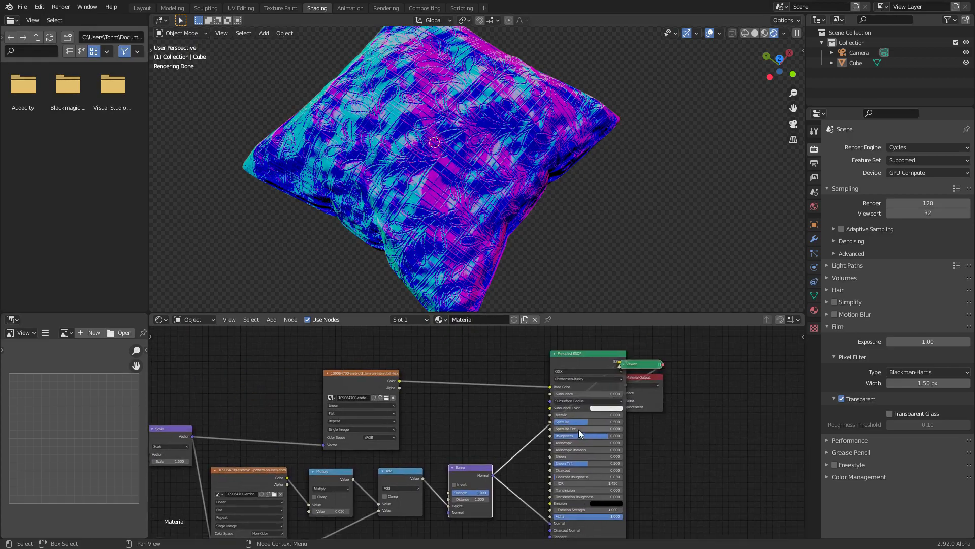
pyautogui.keyDown('ctrl'); pyautogui.keyDown('shift'); pyautogui.click(568, 357); pyautogui.keyUp('shift'); pyautogui.keyUp('ctrl')
pyautogui.moveTo(700, 425); pyautogui.dragTo(640, 377)
pyautogui.press('g')
pyautogui.click(704, 381)
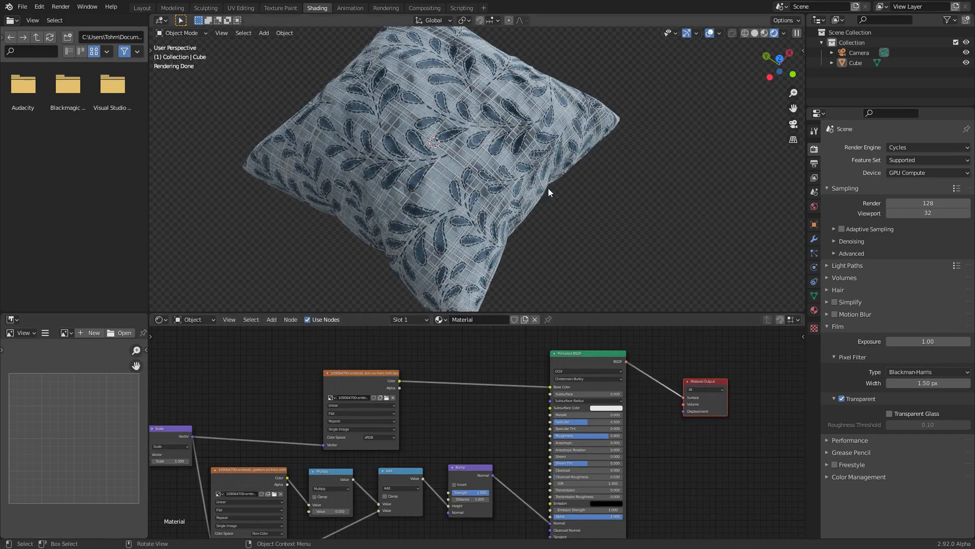
# Set the Noise Texture's scale to 3 after trying a scale of 15.
pyautogui.scroll(-3, 500, 137)
pyautogui.moveTo(500, 138); pyautogui.dragTo(490, 101, button='middle')
pyautogui.moveTo(373, 503); pyautogui.dragTo(481, 358, button='middle')
pyautogui.scroll(4, 467, 424)
pyautogui.scroll(2, 291, 474)
pyautogui.moveTo(239, 469); pyautogui.dragTo(379, 464)
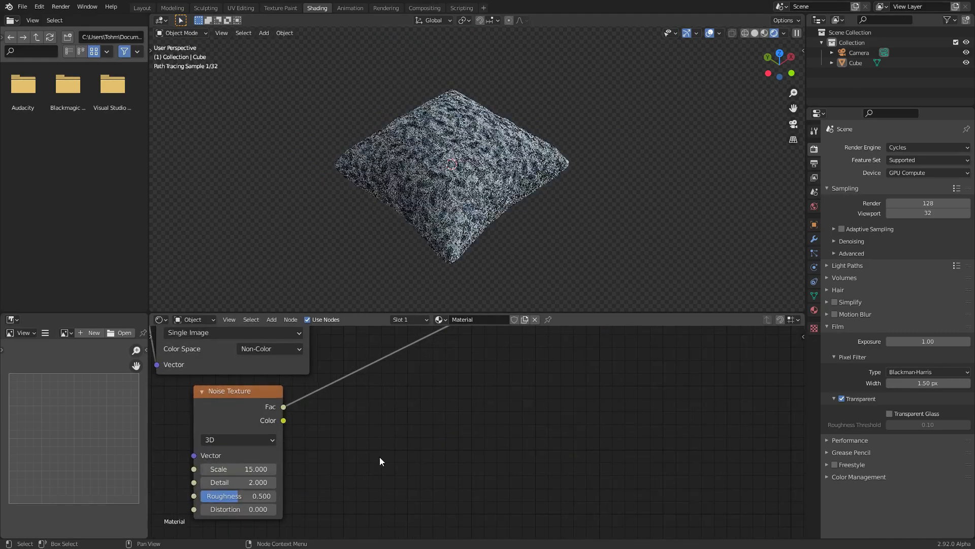
pyautogui.scroll(3, 449, 172)
pyautogui.hotkey('ctrl', 'z')
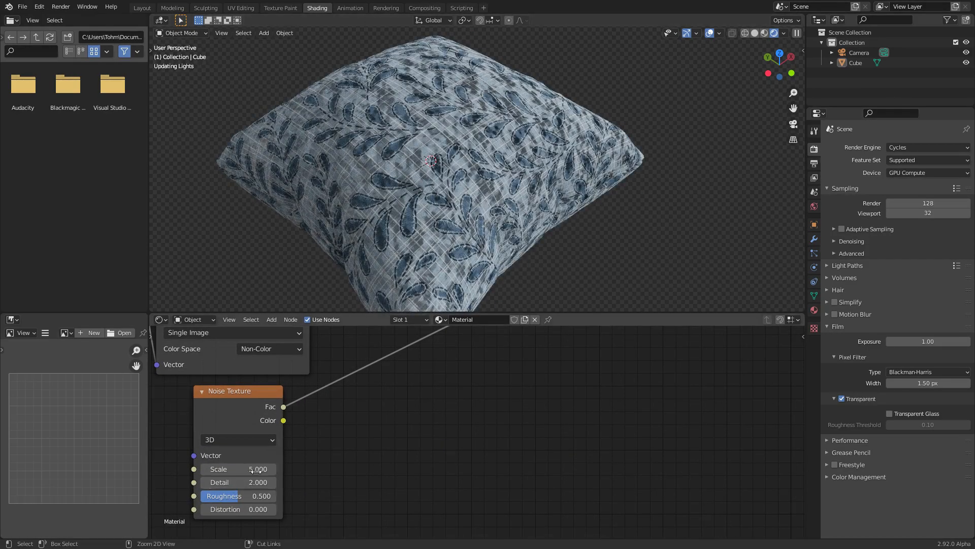
pyautogui.press('Return')
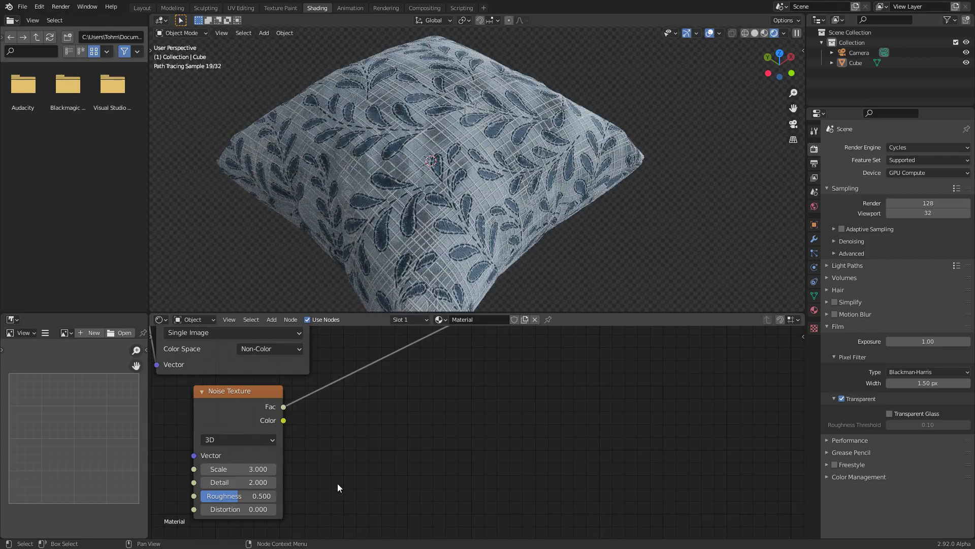
# Try a Noise Texture detail of 16, undo it, and set the distortion to 0.3.
pyautogui.moveTo(239, 482); pyautogui.dragTo(284, 482)
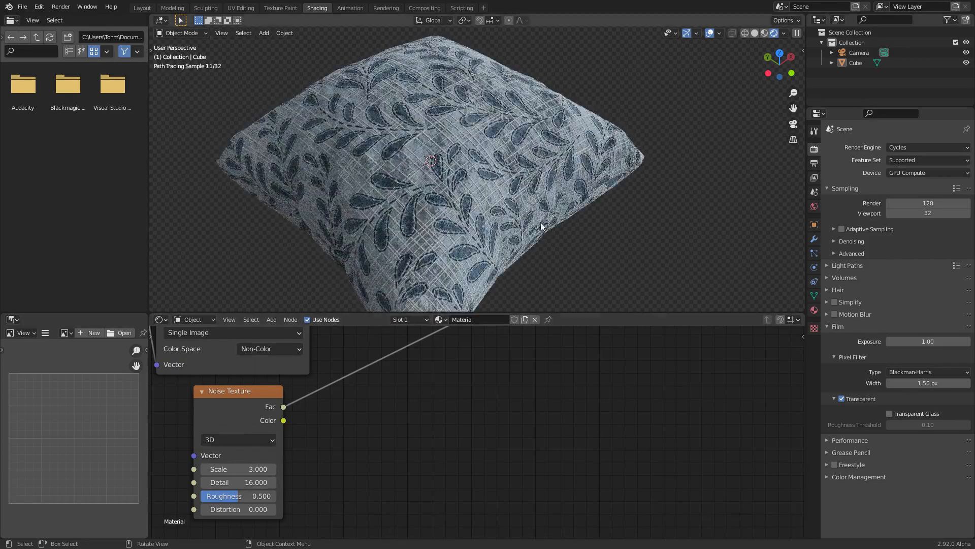
pyautogui.hotkey('ctrl', 'z')
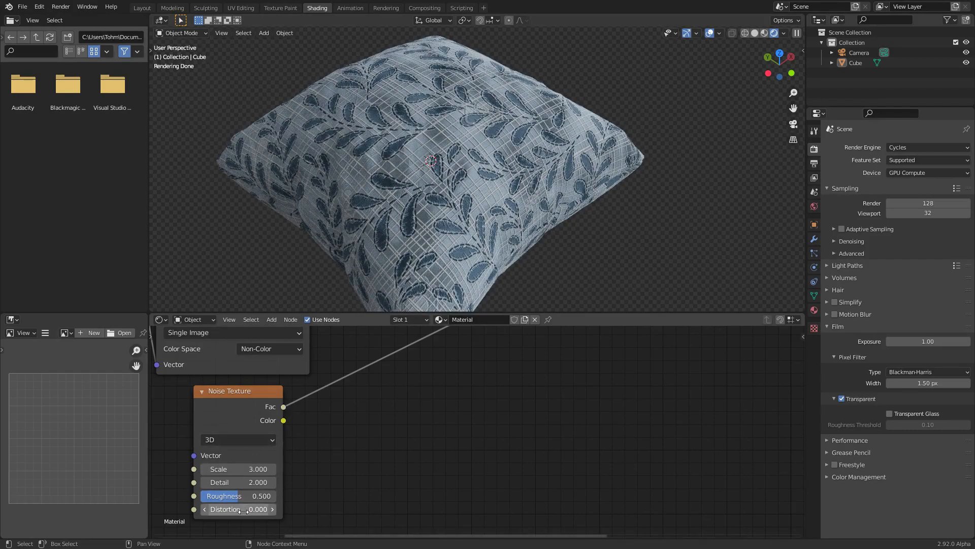
pyautogui.write('0.3')
pyautogui.press('Return')
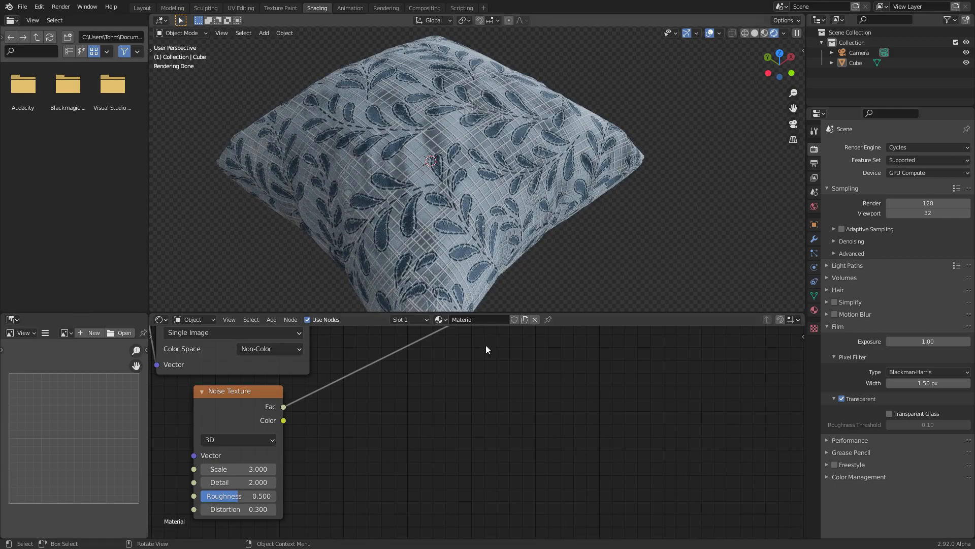
pyautogui.scroll(-4, 471, 400)
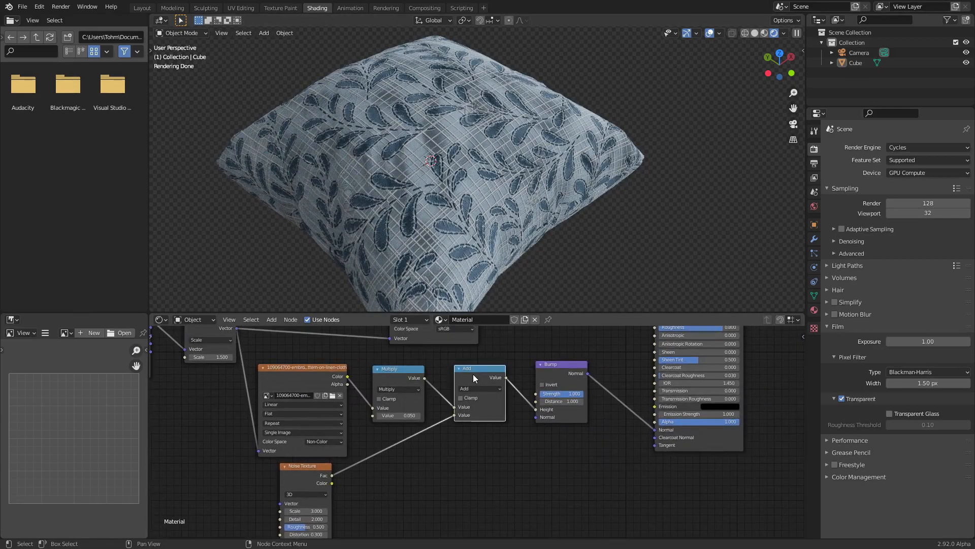
# Mute and unmute the Add node to compare the pillow with and without the noise bump.
pyautogui.press('m')
pyautogui.press('m')
pyautogui.scroll(-3, 461, 182)
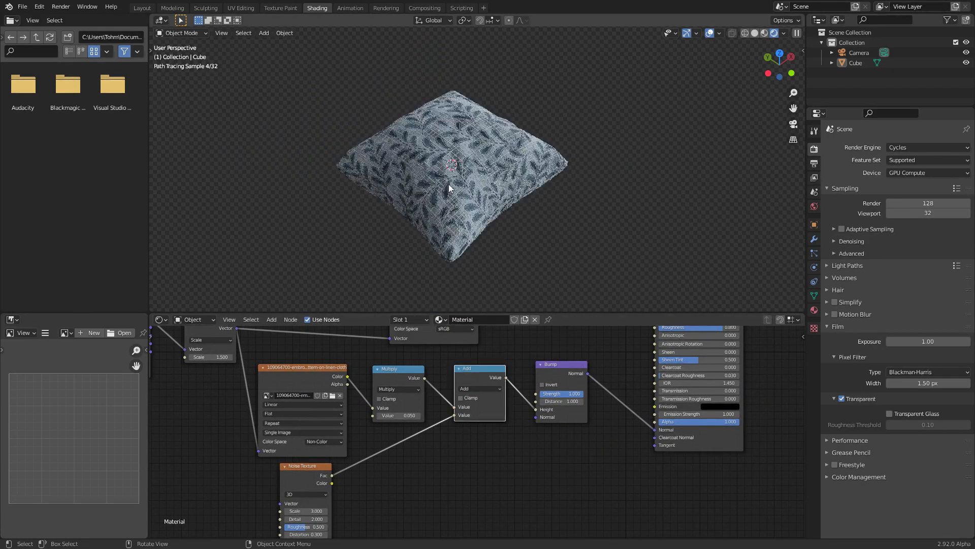
# Insert a duplicate Multiply node between the Noise Texture and the Add node and set its value to 0.5.
pyautogui.moveTo(475, 368); pyautogui.dragTo(484, 361, button='middle')
pyautogui.moveTo(484, 361); pyautogui.dragTo(407, 420)
pyautogui.click(419, 440)
pyautogui.press('m')
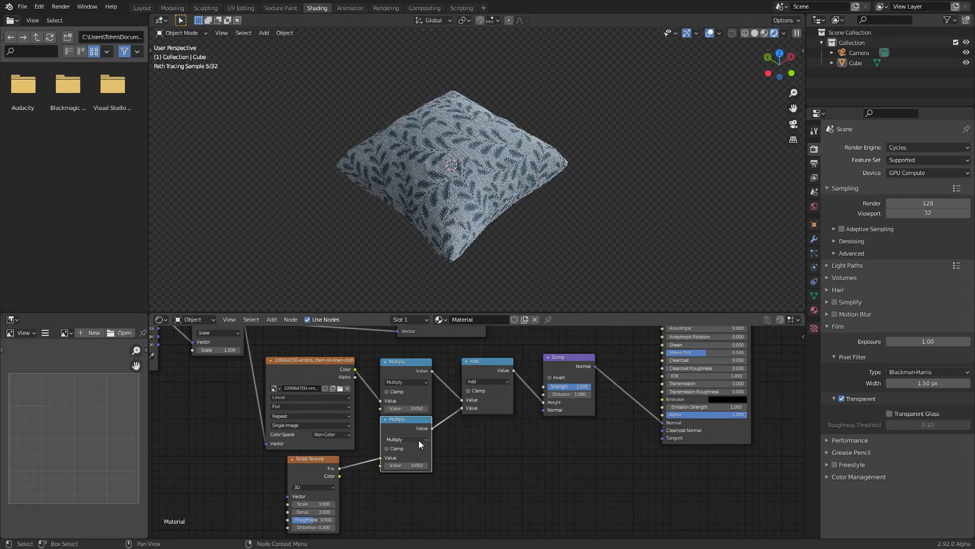
pyautogui.click(416, 465)
pyautogui.write('0.5')
pyautogui.press('Return')
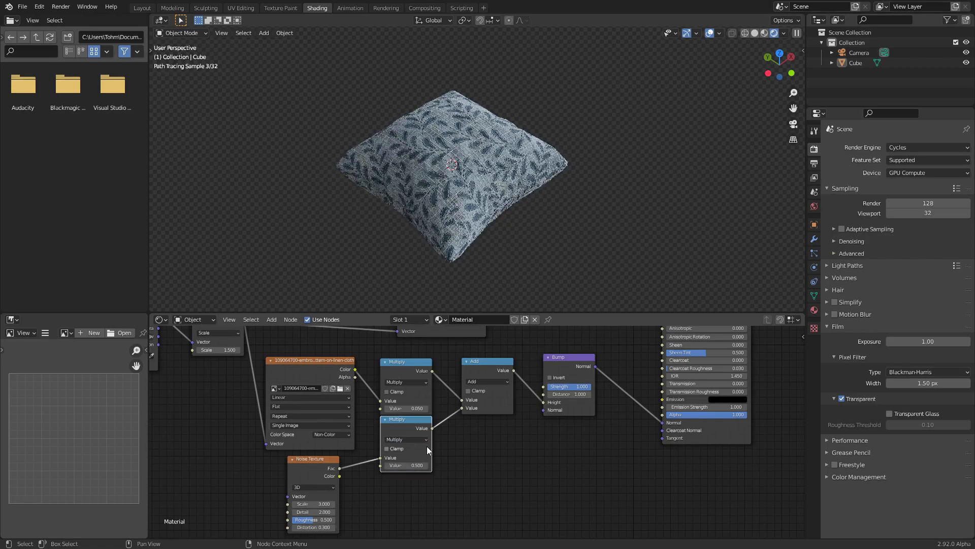
pyautogui.moveTo(508, 96); pyautogui.dragTo(480, 123, button='middle')
pyautogui.moveTo(537, 369); pyautogui.dragTo(619, 454, button='middle')
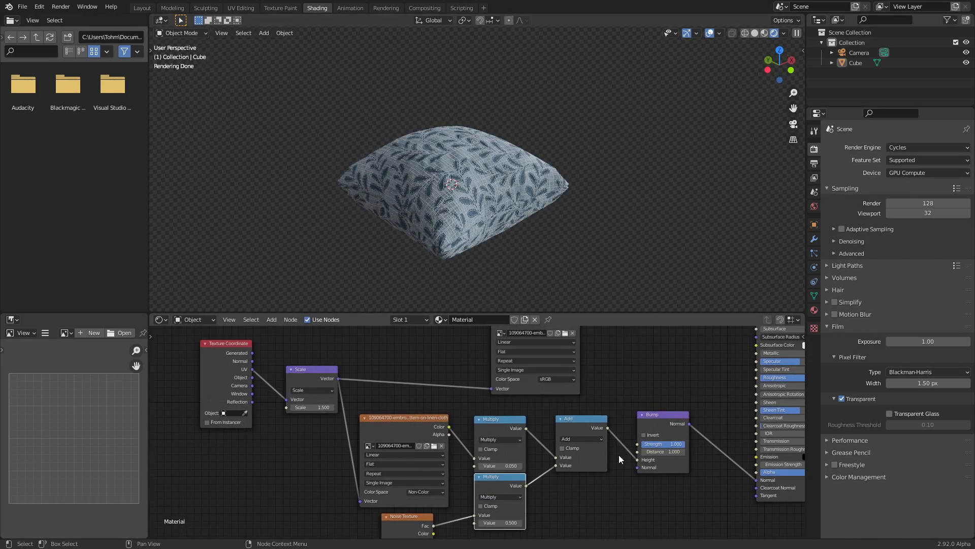
# Rearrange the linen image, Texture Coordinate and Scale nodes to make room and save the file.
pyautogui.moveTo(391, 433); pyautogui.dragTo(389, 420)
pyautogui.moveTo(439, 429); pyautogui.dragTo(477, 468, button='middle')
pyautogui.moveTo(570, 358); pyautogui.dragTo(464, 350)
pyautogui.moveTo(201, 468); pyautogui.dragTo(240, 407)
pyautogui.hotkey('ctrl', 's')
# Bring the modern-check plaid image from the desktop into the node tree and place its node above the Scale node.
pyautogui.hotkey('alt', 'F11')
pyautogui.moveTo(562, 6); pyautogui.dragTo(785, 45)
pyautogui.moveTo(56, 480); pyautogui.dragTo(495, 397)
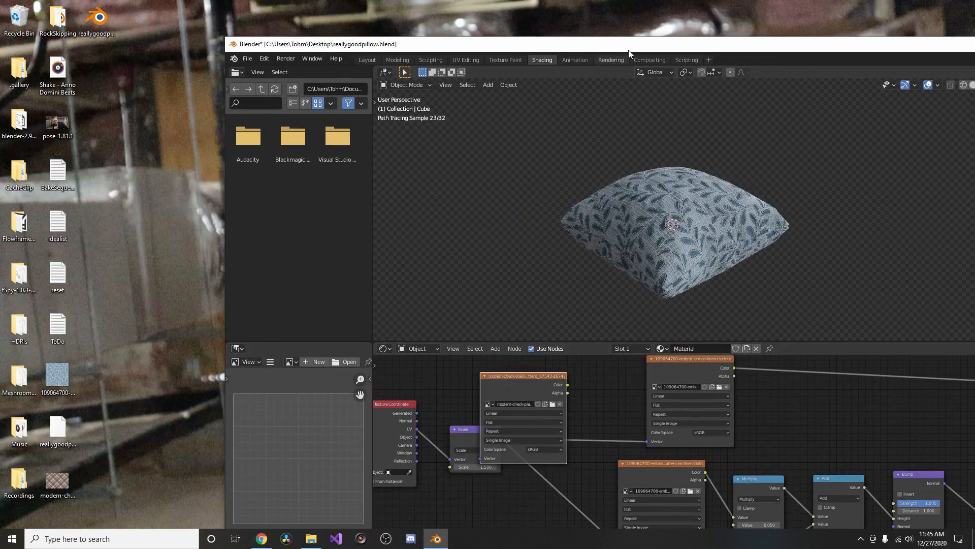
pyautogui.moveTo(623, 48); pyautogui.dragTo(545, 0)
pyautogui.moveTo(304, 405); pyautogui.dragTo(375, 486, button='middle')
pyautogui.press('g')
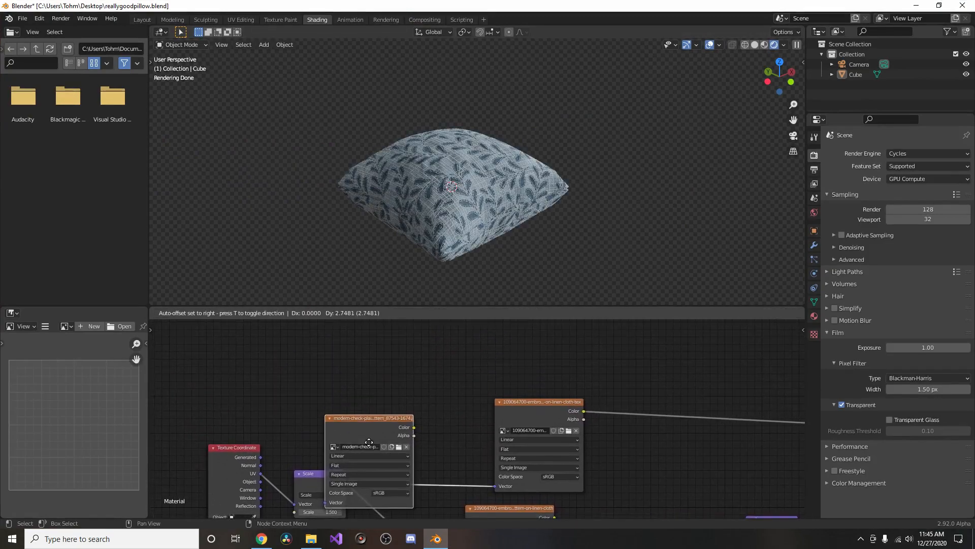
pyautogui.click(418, 397)
# Duplicate the plaid image node, set the copy's color space to Non-Color, and feed the Scale vector into the original.
pyautogui.scroll(-2, 351, 437)
pyautogui.hotkey('shift', 'd')
pyautogui.click(359, 423)
pyautogui.click(355, 376)
pyautogui.click(359, 408)
pyautogui.click(361, 430)
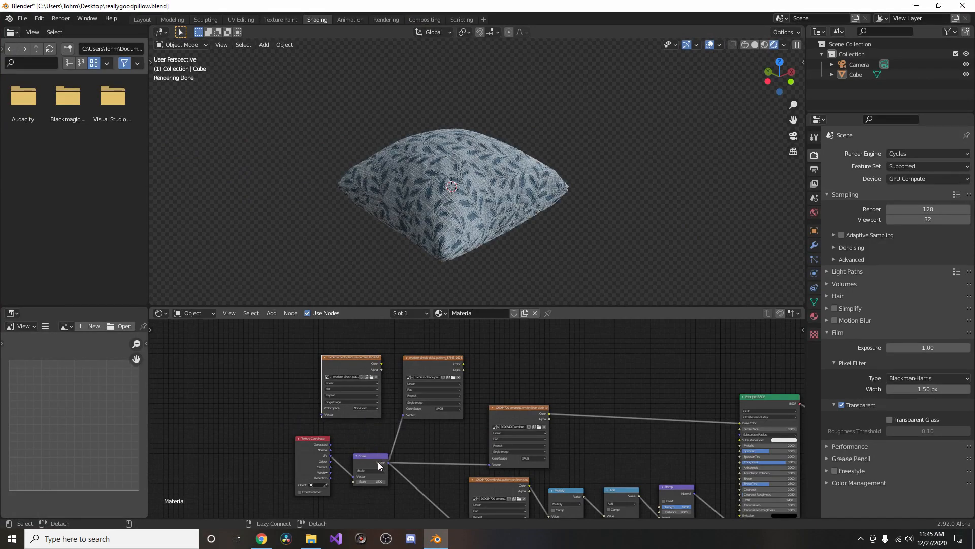
# Feed the Scale vector into the Non-Color plaid copy and connect its Color to the Principled BSDF's Base Color.
pyautogui.moveTo(385, 433); pyautogui.dragTo(372, 413, button='middle')
pyautogui.moveTo(368, 344); pyautogui.dragTo(728, 407)
pyautogui.moveTo(365, 348); pyautogui.dragTo(354, 340, button='middle')
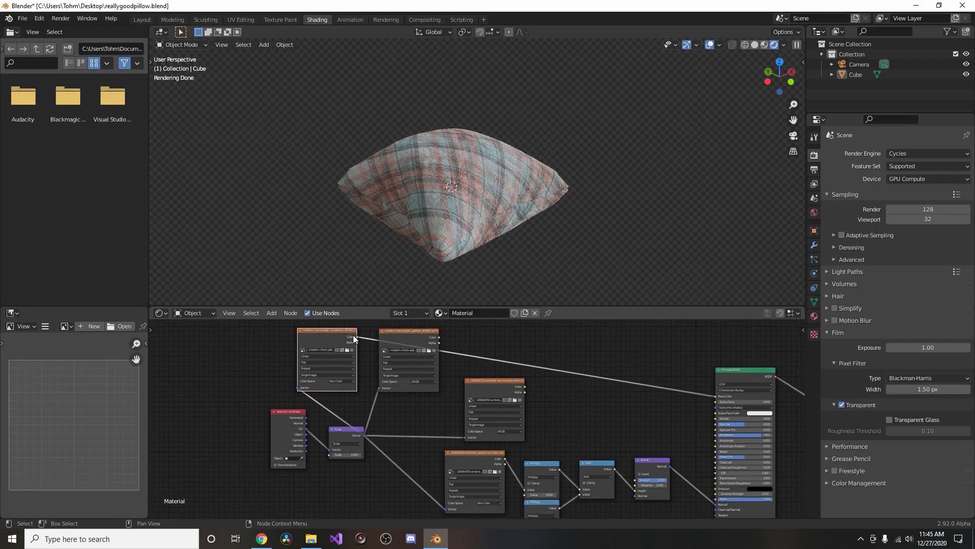
# Connect the Non-Color plaid image's Color to the upper Multiply node and delete the old linen bump image.
pyautogui.moveTo(358, 337)
pyautogui.mouseDown()
pyautogui.moveTo(437, 457)
pyautogui.moveTo(442, 508)
pyautogui.mouseUp()
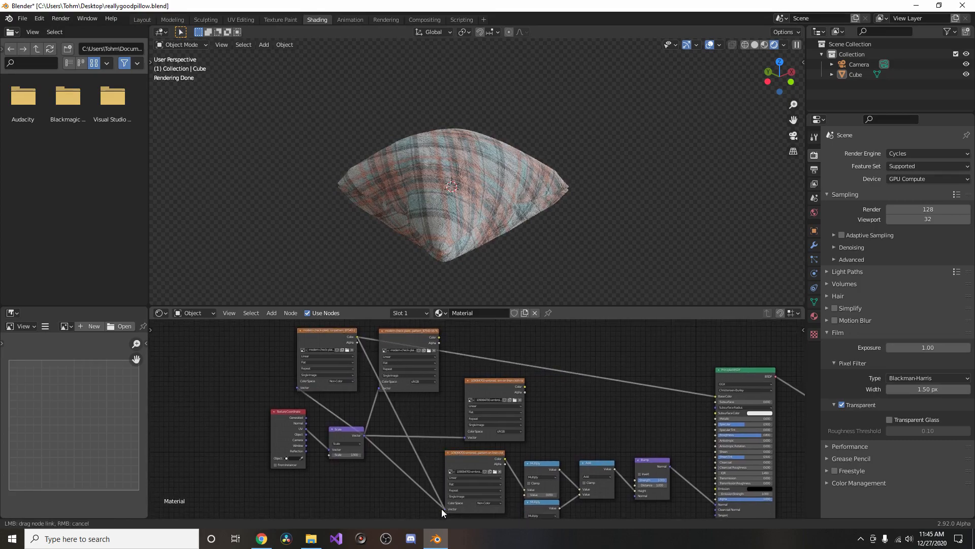
pyautogui.moveTo(408, 438); pyautogui.dragTo(406, 430, button='middle')
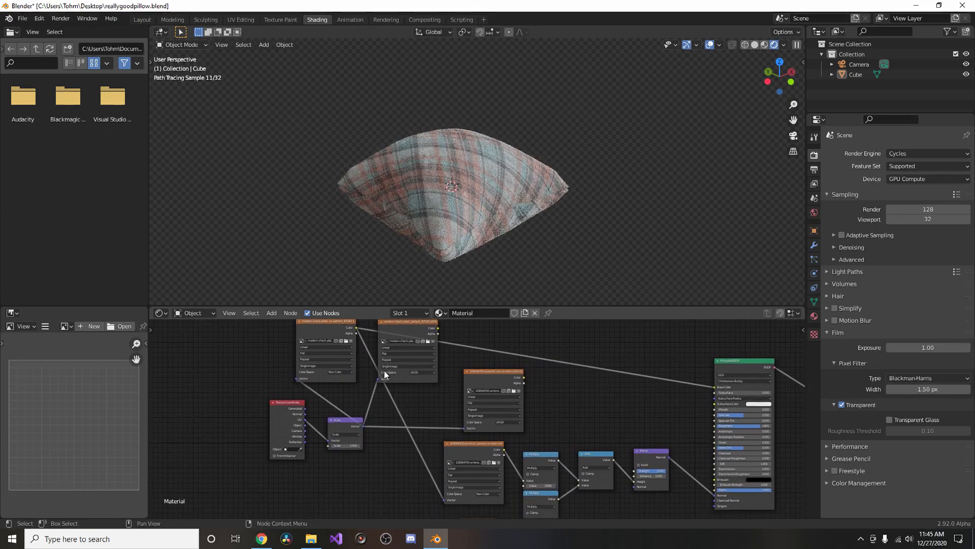
pyautogui.moveTo(354, 328)
pyautogui.mouseDown()
pyautogui.moveTo(623, 369)
pyautogui.moveTo(579, 472)
pyautogui.moveTo(523, 488)
pyautogui.moveTo(513, 475)
pyautogui.mouseUp()
pyautogui.scroll(2, 513, 474)
pyautogui.click(429, 434)
pyautogui.press('x')
# Set the Scale node's value to 2 and remove the restored linen bump image again after undoing a trial scale change.
pyautogui.moveTo(491, 169); pyautogui.dragTo(471, 225, button='middle')
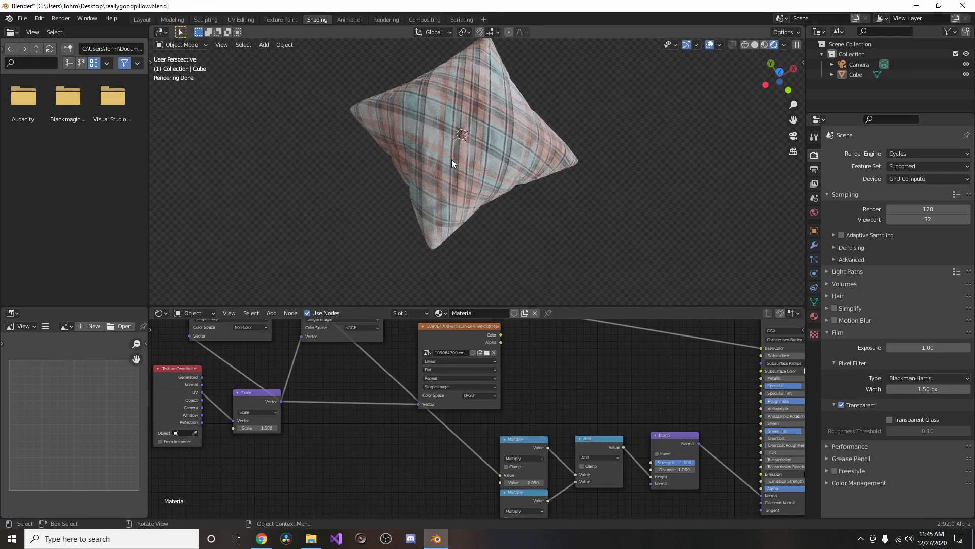
pyautogui.moveTo(259, 428); pyautogui.dragTo(266, 428)
pyautogui.hotkey('ctrl', 'z')
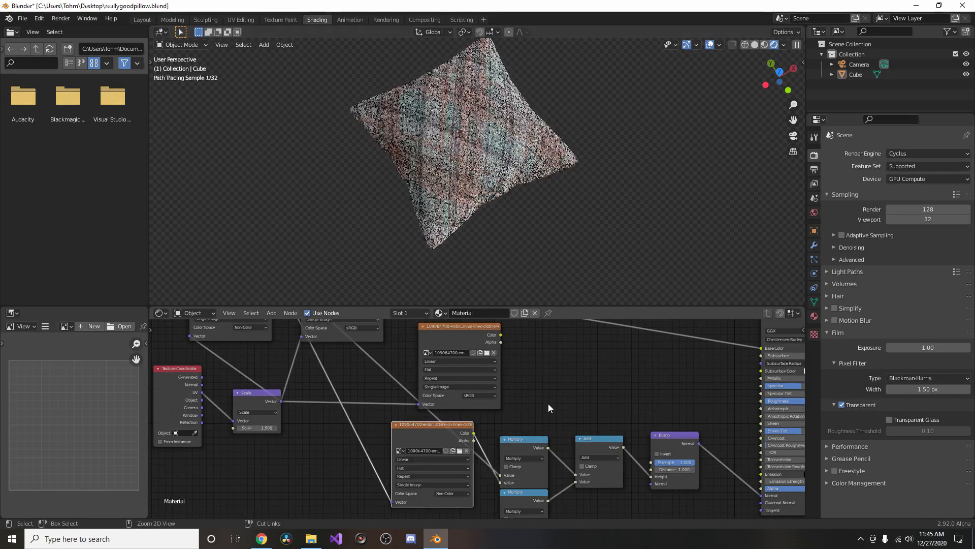
pyautogui.moveTo(428, 417); pyautogui.dragTo(476, 385, button='middle')
pyautogui.scroll(3, 472, 405)
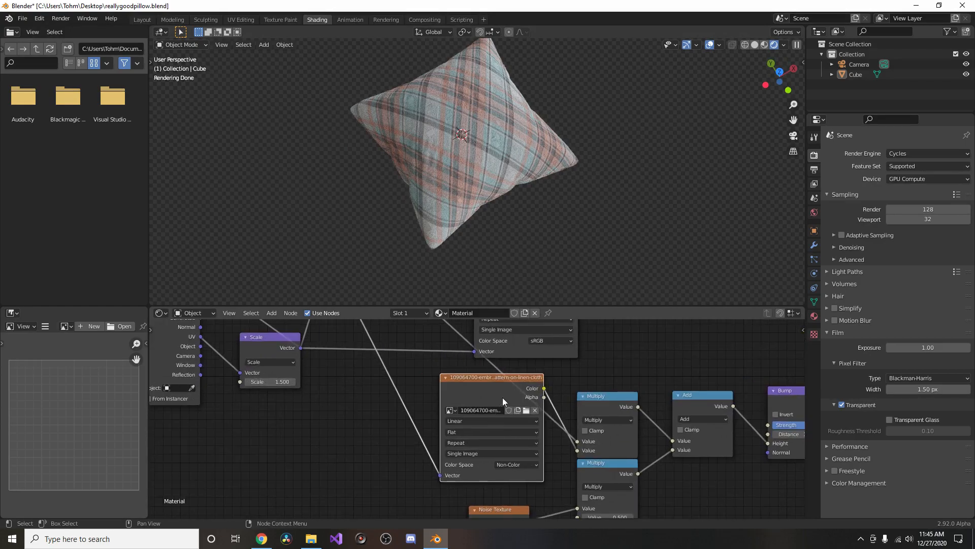
pyautogui.write('x2')
pyautogui.press('Return')
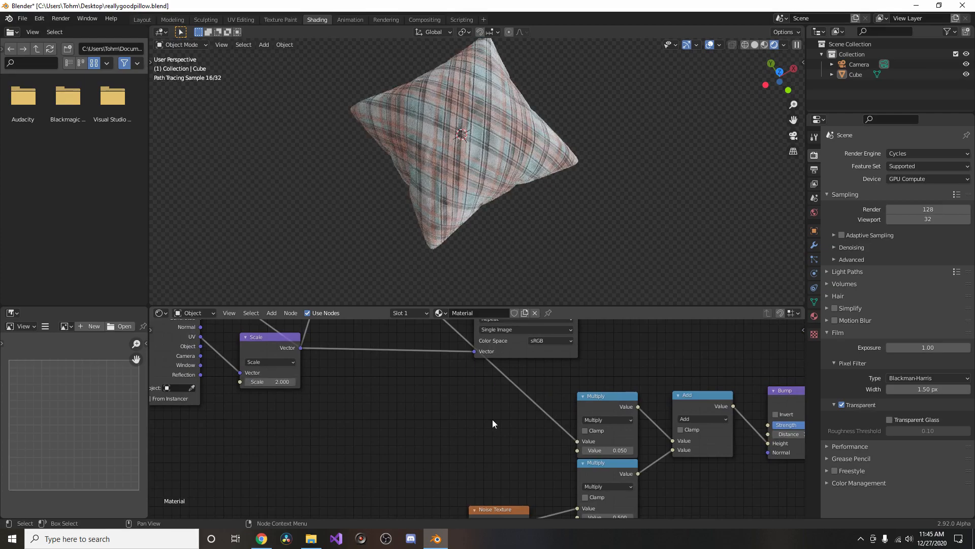
# Route the Scale output through a reroute point and move the Texture Coordinate node well away from the Scale node.
pyautogui.moveTo(399, 392); pyautogui.dragTo(646, 458, button='middle')
pyautogui.moveTo(433, 384); pyautogui.dragTo(294, 402)
pyautogui.moveTo(515, 407); pyautogui.dragTo(379, 429)
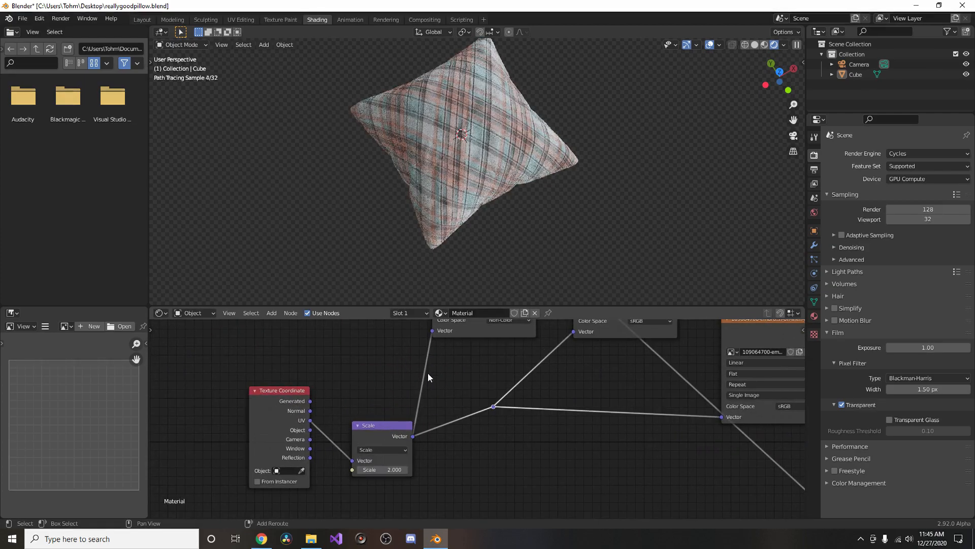
pyautogui.scroll(-2, 349, 382)
pyautogui.moveTo(261, 458); pyautogui.dragTo(164, 387)
pyautogui.moveTo(293, 399); pyautogui.dragTo(440, 365, button='middle')
pyautogui.scroll(3, 431, 368)
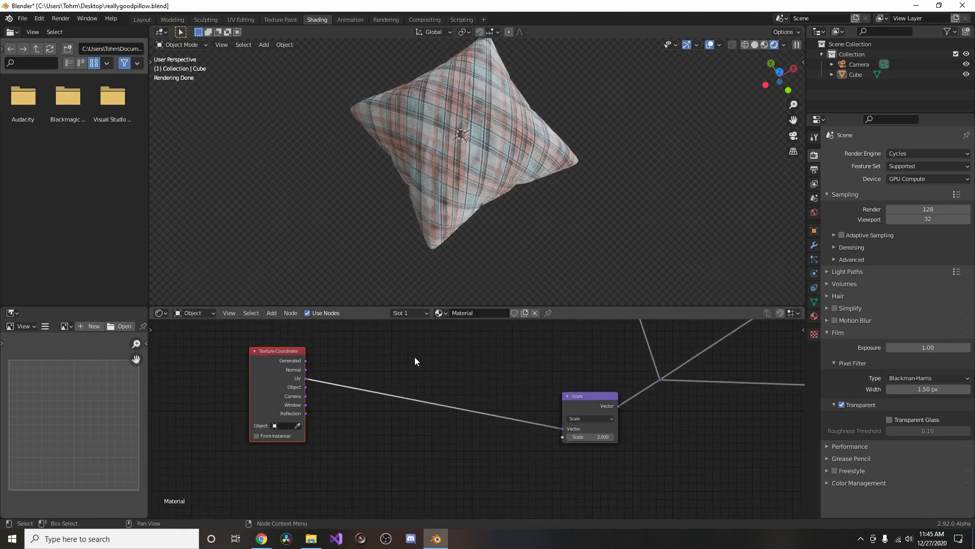
# Insert a Vector Rotate node between the Texture Coordinate and Scale nodes.
pyautogui.hotkey('shift', 'a')
pyautogui.click(409, 353)
pyautogui.write('vect')
pyautogui.click(433, 390)
pyautogui.click(408, 380)
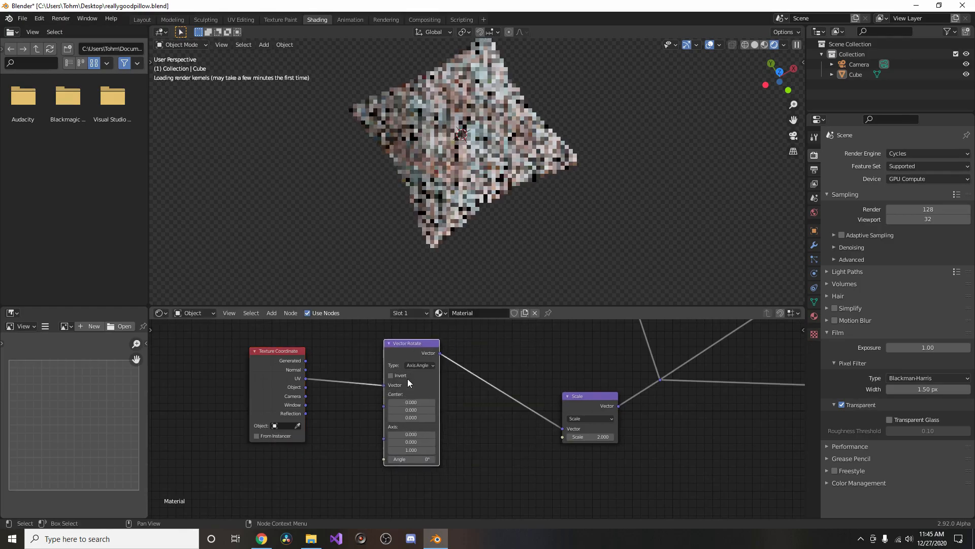
# Try a Vector Rotate angle of 43.2° and undo it.
pyautogui.moveTo(410, 459); pyautogui.dragTo(441, 459)
pyautogui.scroll(2, 452, 386)
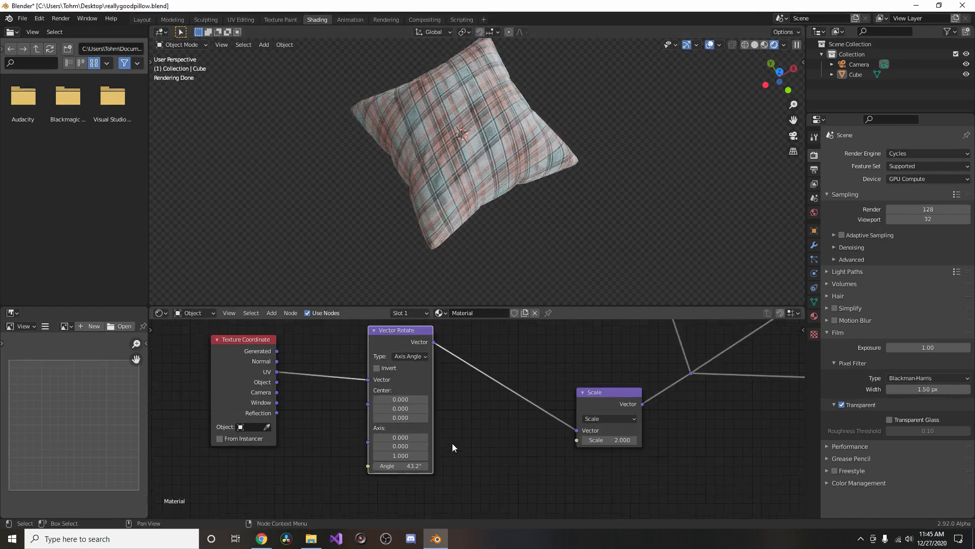
pyautogui.hotkey('ctrl', 'z')
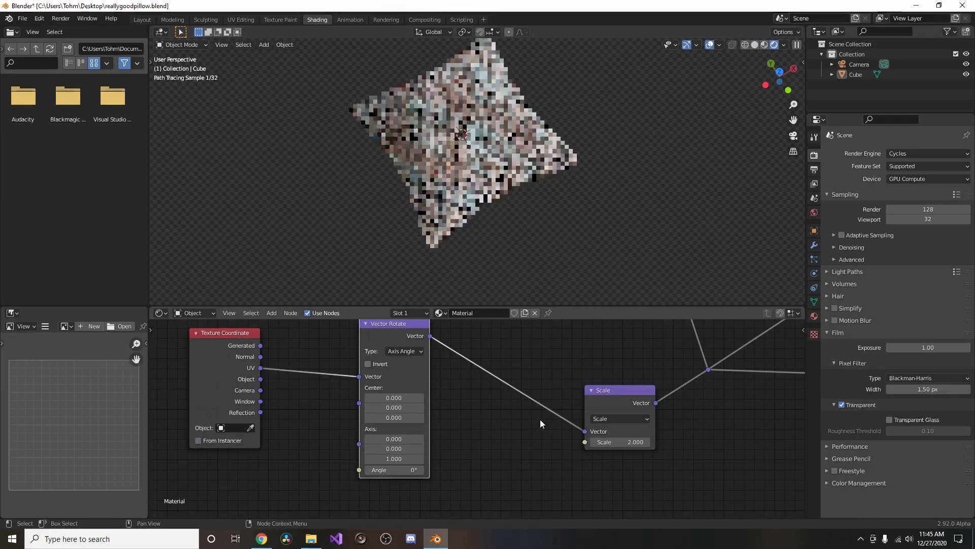
# Switch the viewport to Solid shading and examine the pillow's seam and wrinkles from the side and above.
pyautogui.moveTo(482, 244); pyautogui.dragTo(492, 164, button='middle')
pyautogui.click(755, 45)
pyautogui.moveTo(416, 127)
pyautogui.mouseDown(button='middle')
pyautogui.moveTo(393, 154)
pyautogui.moveTo(407, 175)
pyautogui.moveTo(404, 150)
pyautogui.mouseUp(button='middle')
pyautogui.keyDown('shift'); pyautogui.moveTo(455, 239); pyautogui.dragTo(498, 162, button='middle'); pyautogui.keyUp('shift')
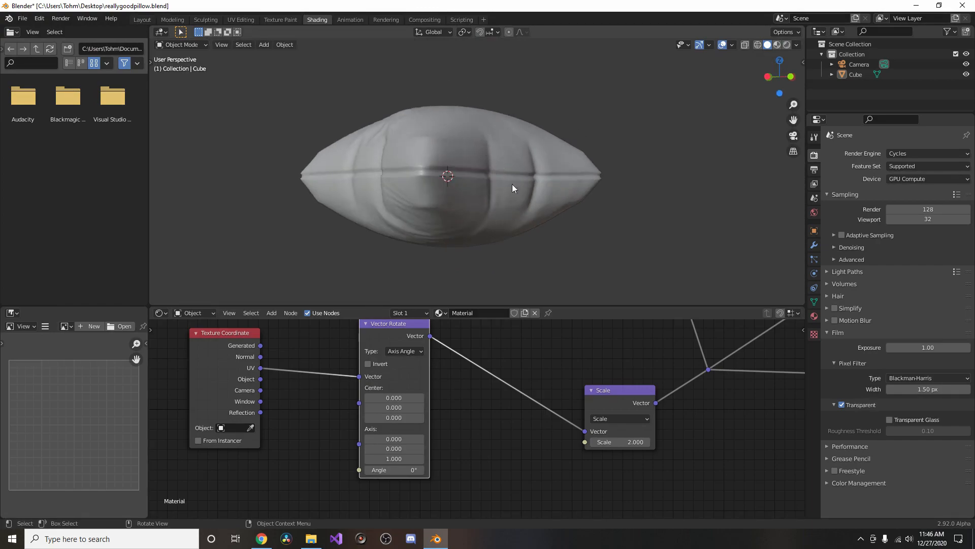
pyautogui.moveTo(477, 135); pyautogui.dragTo(454, 164, button='middle')
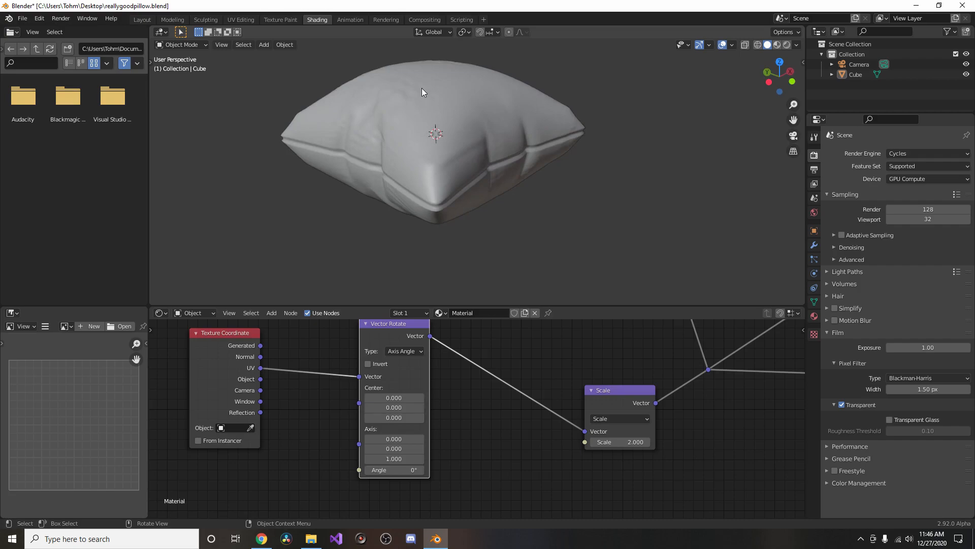
# Toggle Cavity on and off to compare the wrinkles in the solid view, and return to Rendered shading.
pyautogui.click(796, 45)
pyautogui.click(738, 272)
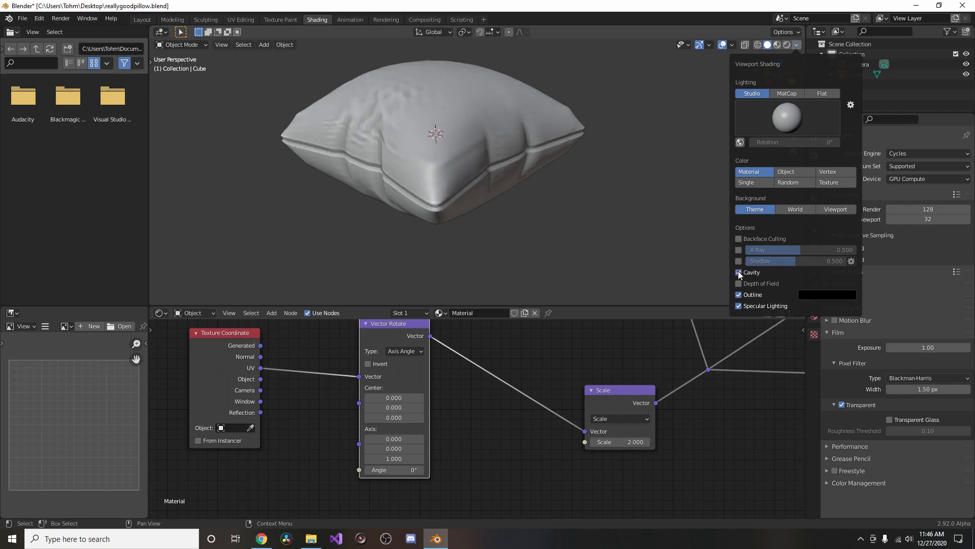
pyautogui.click(738, 273)
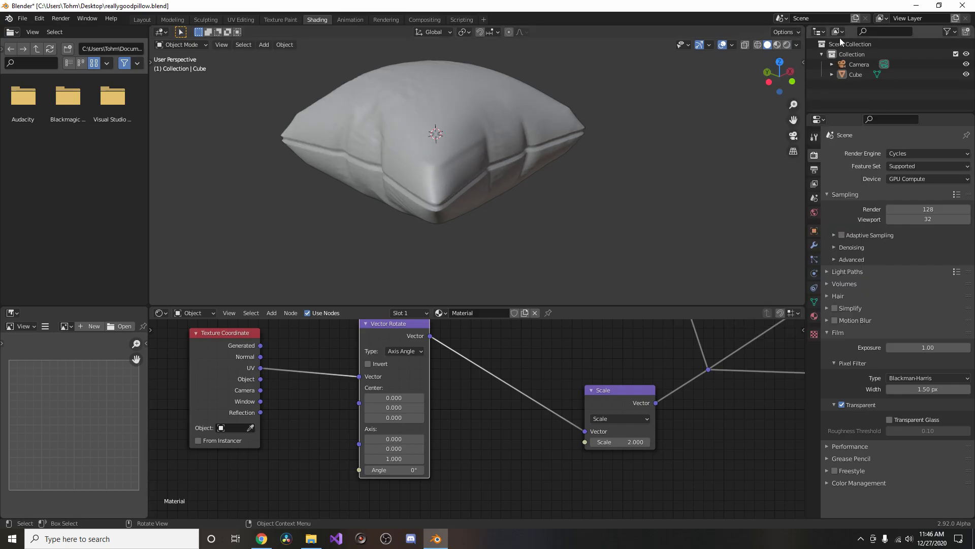
pyautogui.click(787, 45)
pyautogui.scroll(-2, 487, 140)
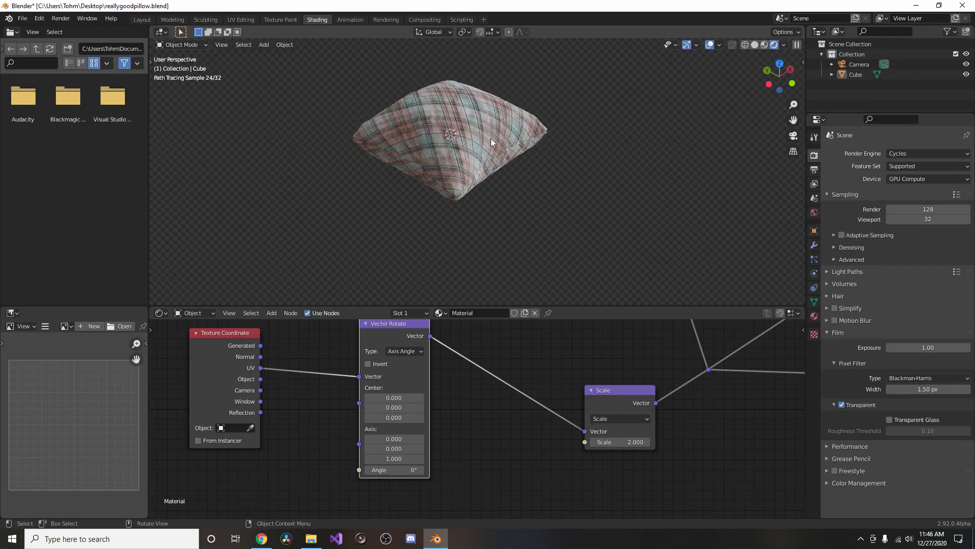
pyautogui.moveTo(479, 125); pyautogui.dragTo(502, 139, button='middle')
pyautogui.scroll(-3, 594, 379)
# Delete the unused linen color image and regroup the plaid image and coordinate nodes in the tree.
pyautogui.moveTo(595, 379); pyautogui.dragTo(435, 403, button='middle')
pyautogui.scroll(-2, 455, 407)
pyautogui.moveTo(580, 396); pyautogui.dragTo(507, 432)
pyautogui.press('x')
pyautogui.moveTo(213, 471); pyautogui.dragTo(466, 419)
pyautogui.press('g')
pyautogui.click(382, 426)
pyautogui.moveTo(425, 450); pyautogui.dragTo(524, 355)
pyautogui.press('g')
pyautogui.click(486, 439)
# Try a Fresnel node as a preview on the pillow and delete it again.
pyautogui.moveTo(631, 349); pyautogui.dragTo(531, 323, button='middle')
pyautogui.moveTo(437, 360); pyautogui.dragTo(469, 393, button='middle')
pyautogui.scroll(5, 468, 393)
pyautogui.hotkey('shift', 'a')
pyautogui.click(462, 356)
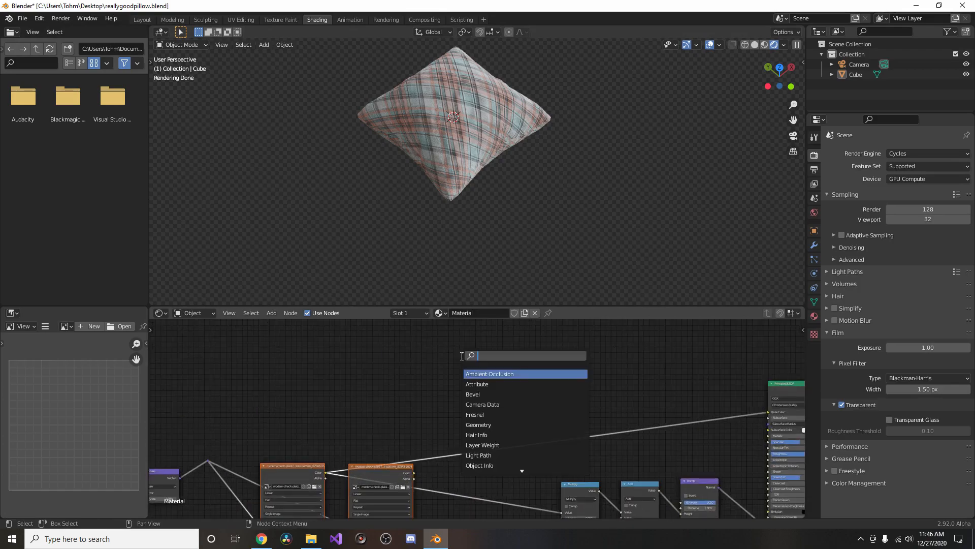
pyautogui.write('fresnel')
pyautogui.press('Return')
pyautogui.click(476, 370)
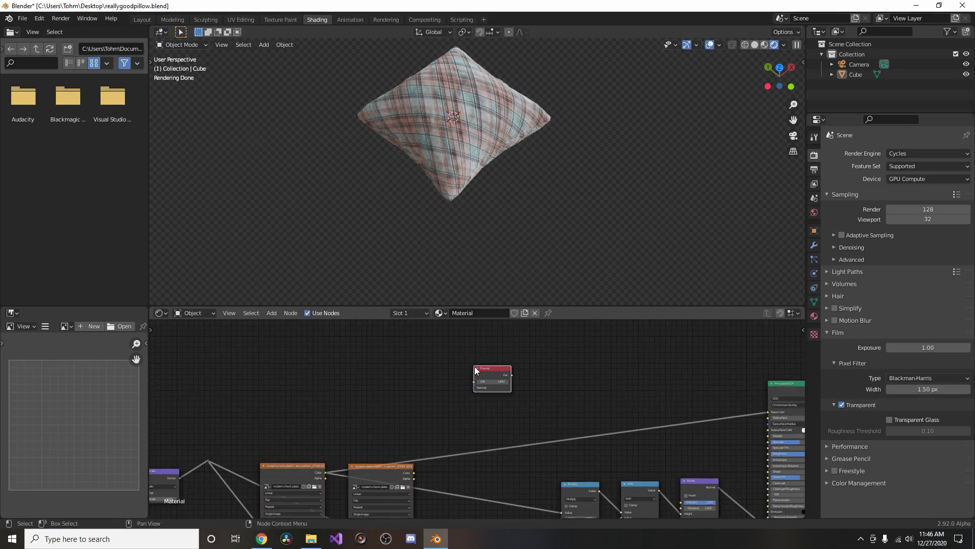
pyautogui.keyDown('ctrl'); pyautogui.keyDown('shift'); pyautogui.click(476, 370); pyautogui.keyUp('shift'); pyautogui.keyUp('ctrl')
pyautogui.moveTo(447, 163); pyautogui.dragTo(435, 51, button='middle')
pyautogui.moveTo(522, 152); pyautogui.dragTo(492, 313, button='middle')
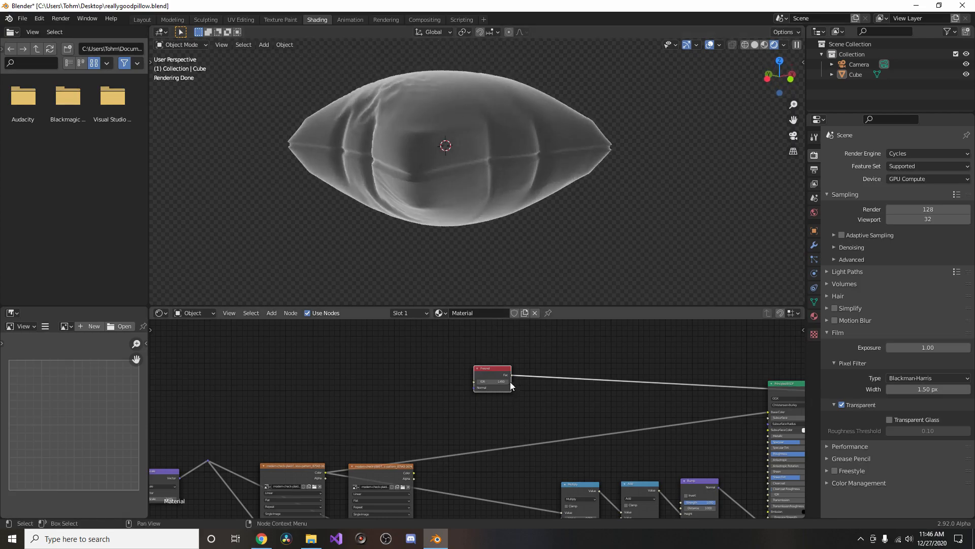
pyautogui.press('x')
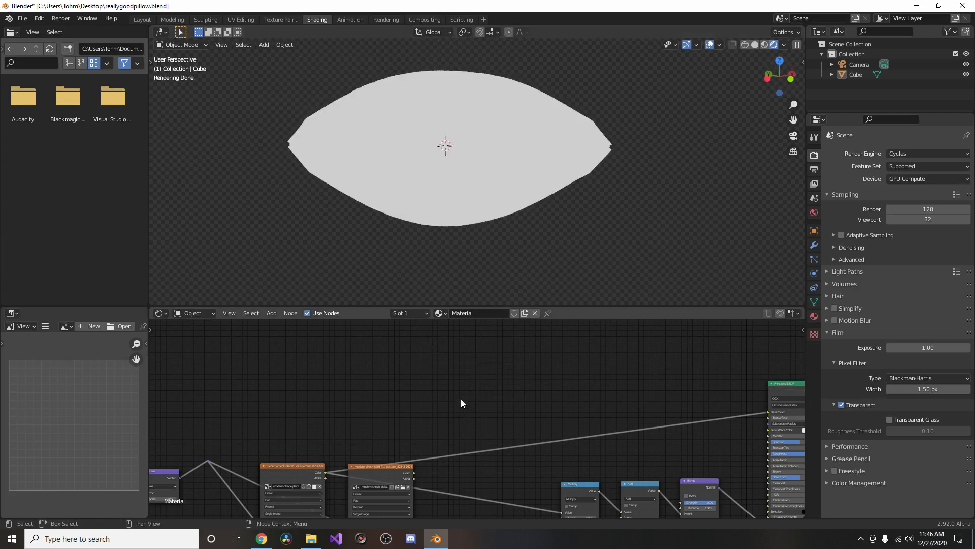
# Raise the sRGB plaid image, connect its Color to the Base Color, and preview the Principled BSDF again.
pyautogui.moveTo(370, 473); pyautogui.dragTo(380, 367)
pyautogui.moveTo(326, 437)
pyautogui.mouseDown(button='middle')
pyautogui.moveTo(372, 357)
pyautogui.moveTo(333, 433)
pyautogui.moveTo(329, 426)
pyautogui.mouseUp(button='middle')
pyautogui.moveTo(341, 346); pyautogui.dragTo(370, 399, button='middle')
pyautogui.moveTo(382, 380); pyautogui.dragTo(728, 426)
pyautogui.moveTo(758, 423); pyautogui.dragTo(659, 410, button='middle')
pyautogui.keyDown('ctrl'); pyautogui.keyDown('shift'); pyautogui.click(658, 409); pyautogui.keyUp('shift'); pyautogui.keyUp('ctrl')
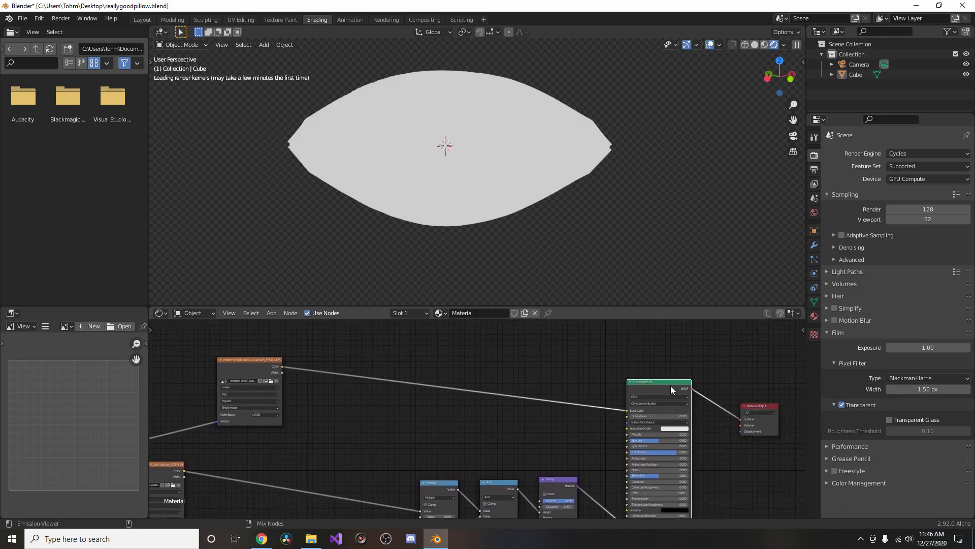
pyautogui.moveTo(423, 160); pyautogui.dragTo(463, 128, button='middle')
pyautogui.scroll(-2, 463, 124)
pyautogui.moveTo(470, 78); pyautogui.dragTo(474, 97, button='middle')
# Add an Ambient Occlusion node above the plaid image and preview it on the pillow.
pyautogui.moveTo(374, 360); pyautogui.dragTo(456, 407, button='middle')
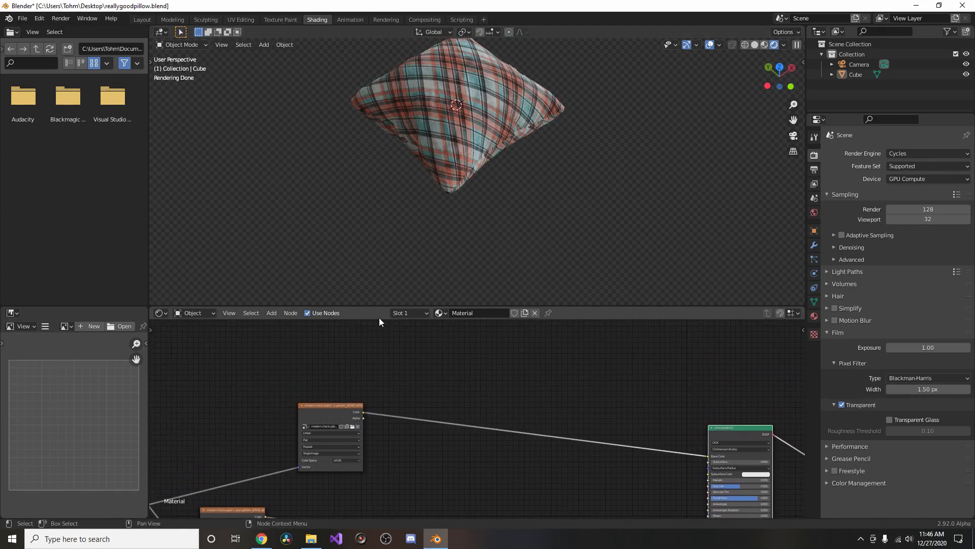
pyautogui.hotkey('shift', 'a')
pyautogui.click(421, 347)
pyautogui.write('ambi')
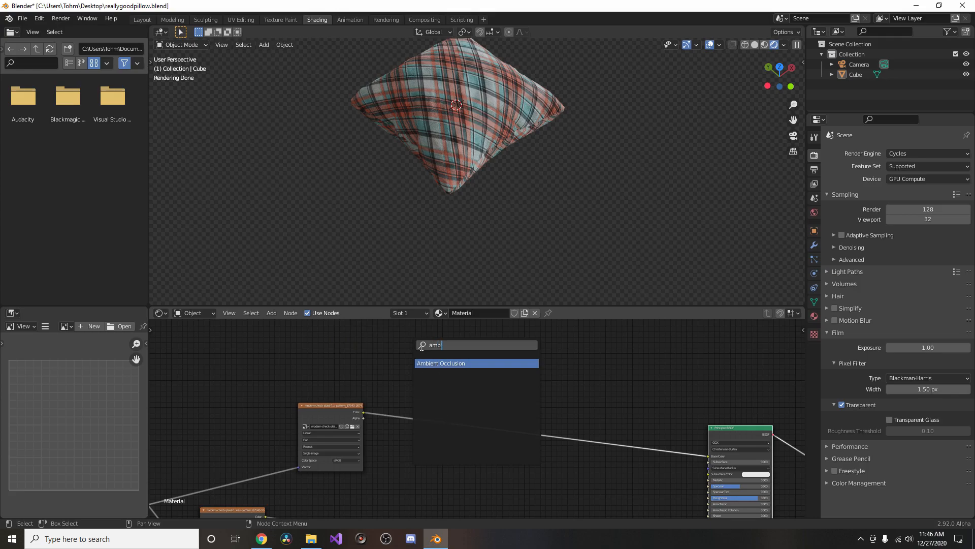
pyautogui.press('Return')
pyautogui.click(427, 353)
pyautogui.keyDown('ctrl'); pyautogui.keyDown('shift'); pyautogui.click(427, 352); pyautogui.keyUp('shift'); pyautogui.keyUp('ctrl')
# Return the window to full screen and inspect the ambient occlusion along the pillow's seam.
pyautogui.press('q')
pyautogui.click(446, 178)
pyautogui.scroll(2, 464, 131)
pyautogui.moveTo(462, 148); pyautogui.dragTo(455, 172, button='middle')
pyautogui.scroll(3, 428, 391)
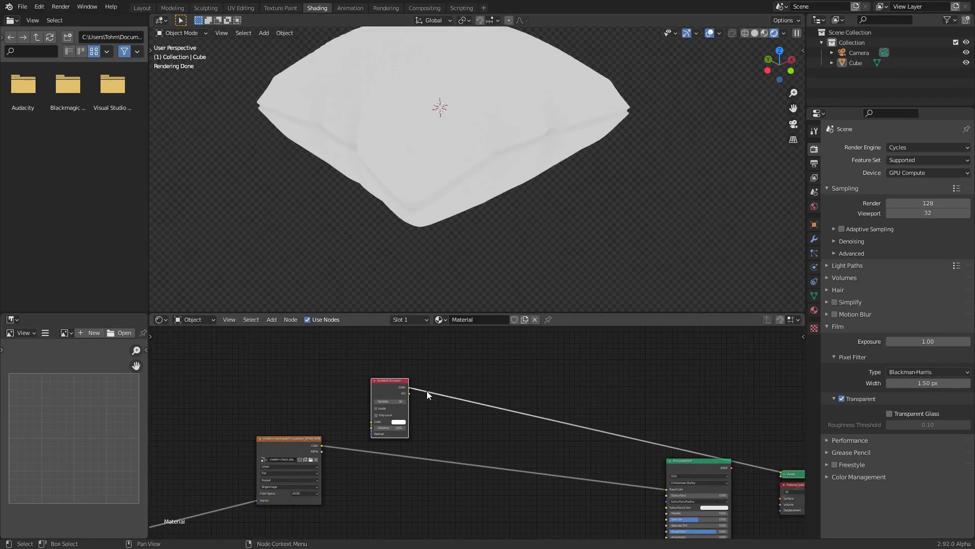
# Insert a Math node after the Ambient Occlusion node and set it to Power with an exponent of 2.
pyautogui.hotkey('shift', 'a')
pyautogui.click(440, 364)
pyautogui.write('add')
pyautogui.press('Return')
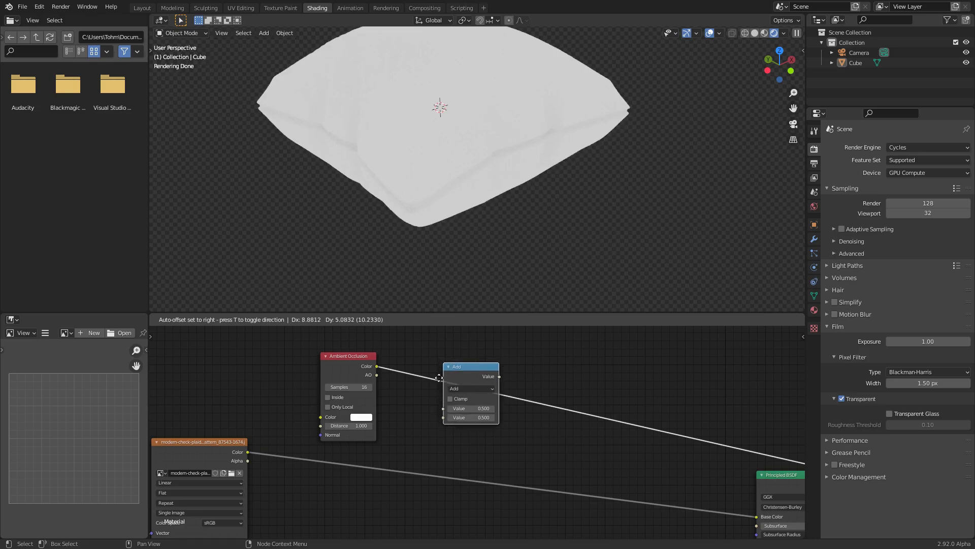
pyautogui.click(425, 377)
pyautogui.click(424, 378)
pyautogui.click(444, 450)
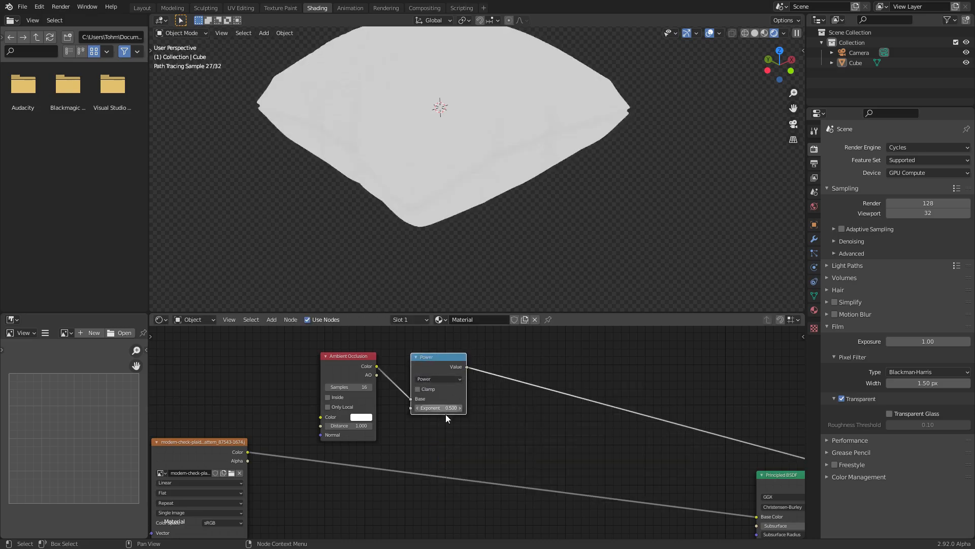
pyautogui.write('2')
pyautogui.press('Return')
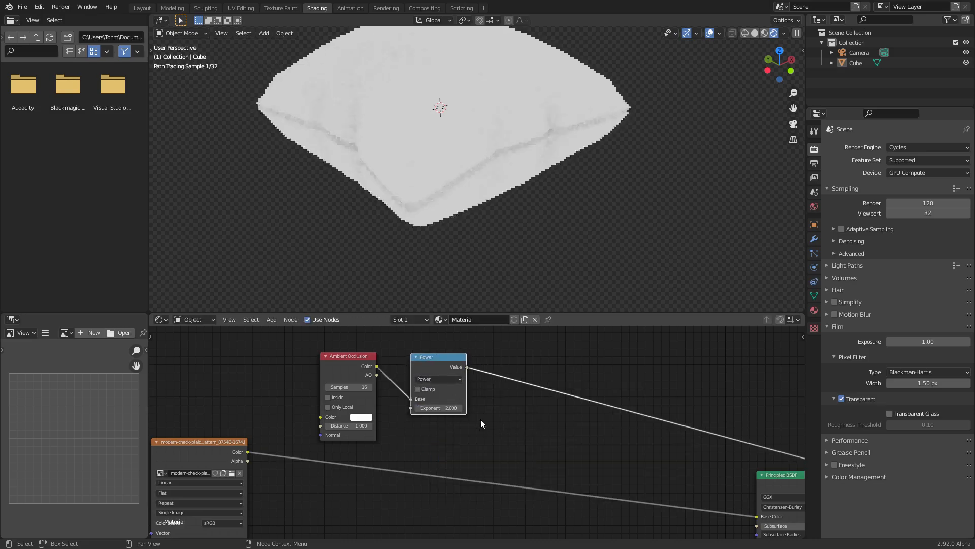
# Try a Power exponent of 5, reduce it to 3, and preview the Principled BSDF on the pillow again.
pyautogui.click(438, 410)
pyautogui.write('5')
pyautogui.press('Return')
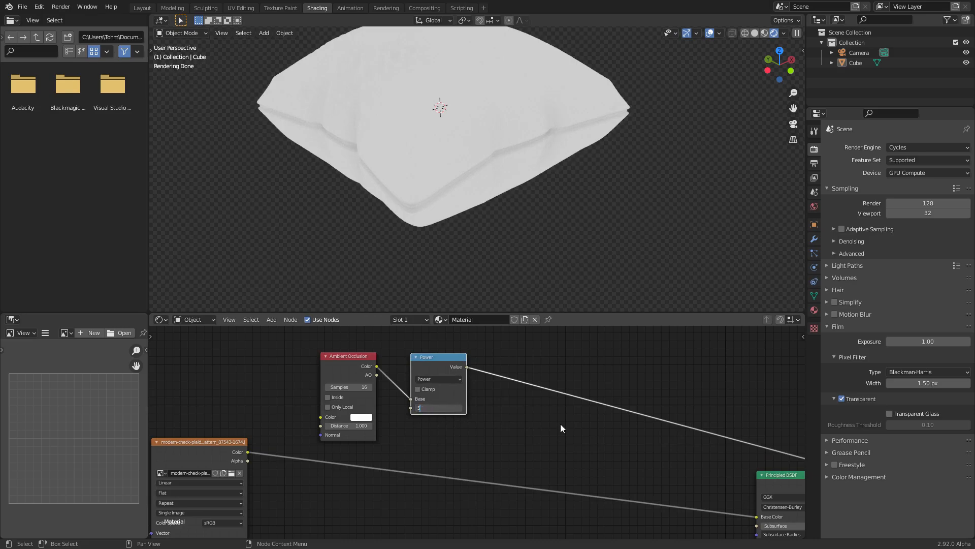
pyautogui.moveTo(536, 172); pyautogui.dragTo(487, 99, button='middle')
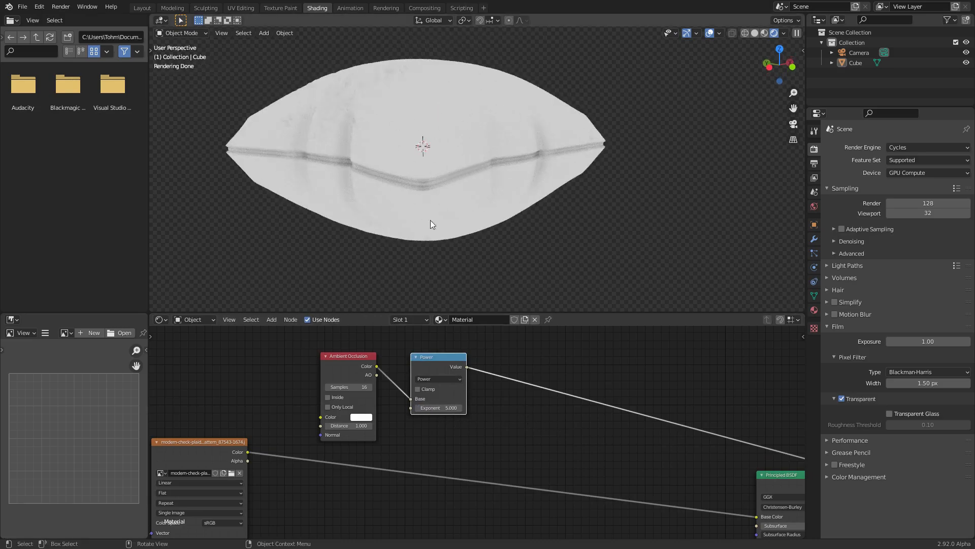
pyautogui.press('Return')
pyautogui.scroll(-2, 603, 434)
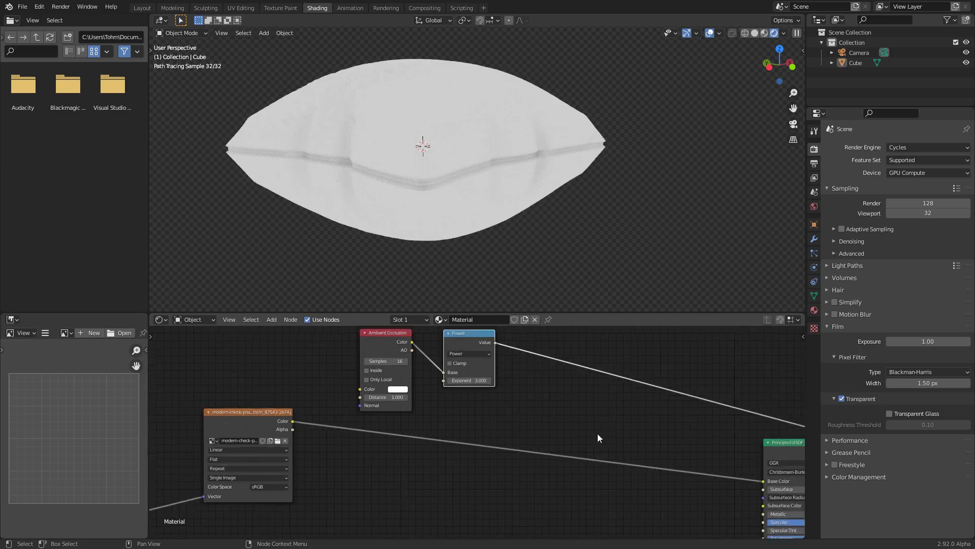
pyautogui.keyDown('ctrl'); pyautogui.keyDown('shift'); pyautogui.click(711, 444); pyautogui.keyUp('shift'); pyautogui.keyUp('ctrl')
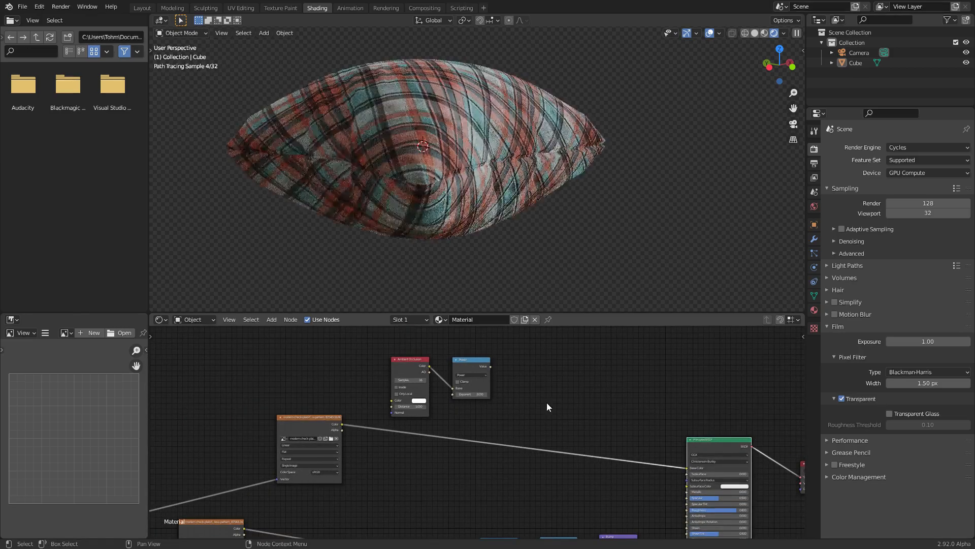
# Add a Mix color node on the link between the sRGB plaid image and the Base Color.
pyautogui.scroll(1, 394, 431)
pyautogui.hotkey('shift', 'a')
pyautogui.click(317, 365)
pyautogui.write('mi')
pyautogui.click(350, 394)
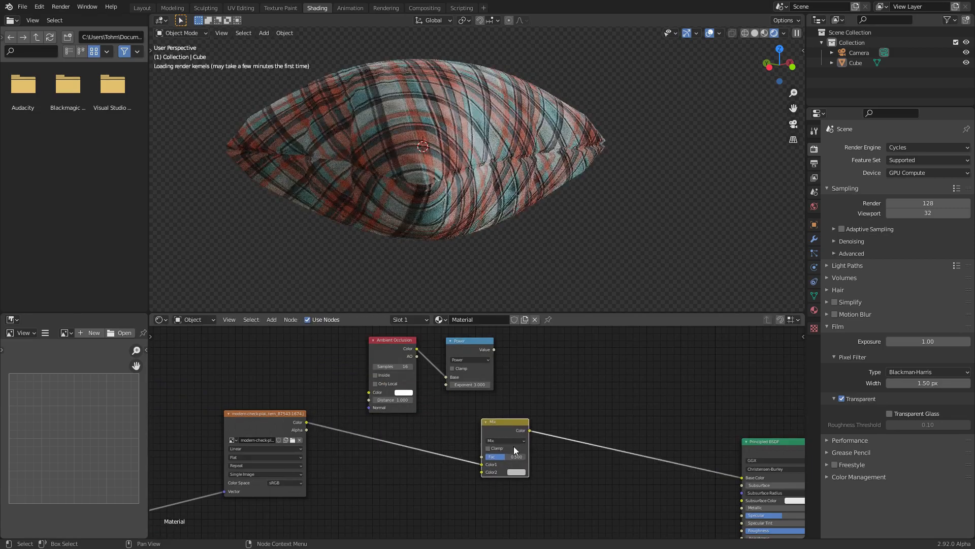
pyautogui.click(514, 446)
# Connect the Power node's Value to the Mix node's Color2, set its blend mode to Multiply, and move it clear of the Power node.
pyautogui.moveTo(492, 346); pyautogui.dragTo(483, 468)
pyautogui.click(498, 436)
pyautogui.click(502, 411)
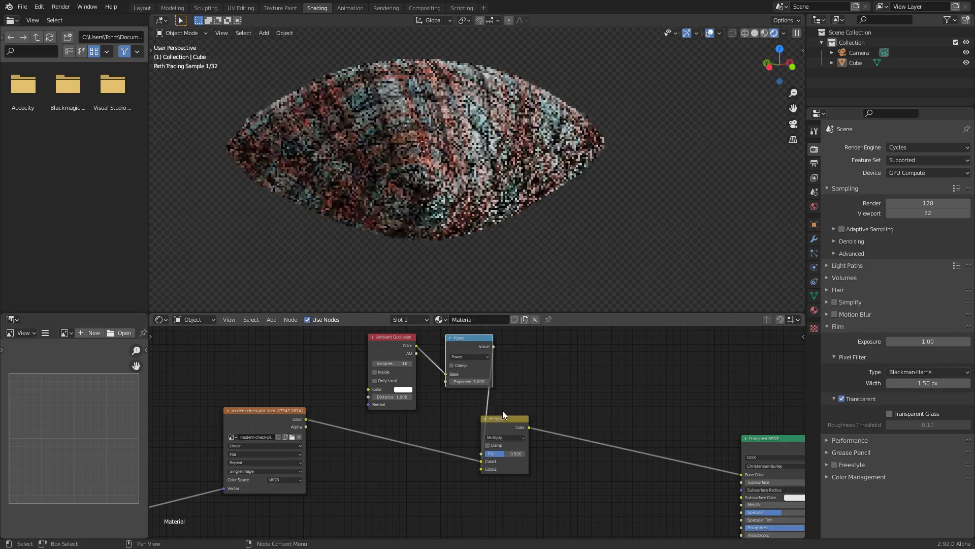
pyautogui.moveTo(507, 427); pyautogui.dragTo(582, 418)
pyautogui.scroll(1, 584, 418)
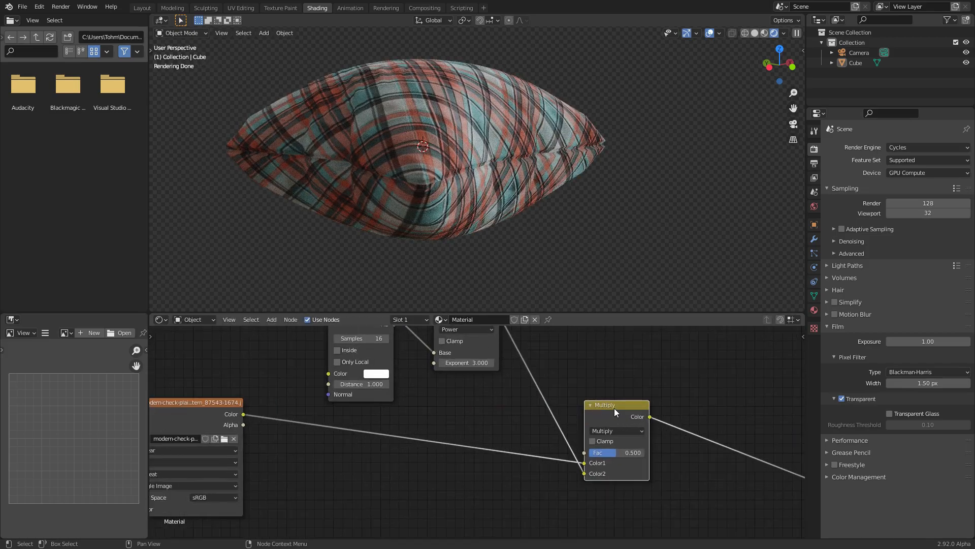
# Set the Multiply node's Fac to 1 and compare the pillow with the node muted and unmuted.
pyautogui.press('m')
pyautogui.press('m')
pyautogui.moveTo(655, 280); pyautogui.dragTo(358, 87, button='middle')
pyautogui.moveTo(455, 121)
pyautogui.mouseDown(button='middle')
pyautogui.moveTo(461, 136)
pyautogui.moveTo(459, 101)
pyautogui.mouseUp(button='middle')
pyautogui.moveTo(625, 454); pyautogui.dragTo(655, 454)
pyautogui.press('m')
pyautogui.press('m')
# Set the Power node's exponent to 6 and mute and unmute the Multiply node to compare the seam shading.
pyautogui.moveTo(523, 378); pyautogui.dragTo(530, 425, button='middle')
pyautogui.click(495, 409)
pyautogui.write('6')
pyautogui.press('Return')
pyautogui.press('m')
pyautogui.press('m')
pyautogui.moveTo(427, 173)
pyautogui.mouseDown(button='middle')
pyautogui.moveTo(438, 188)
pyautogui.moveTo(432, 178)
pyautogui.mouseUp(button='middle')
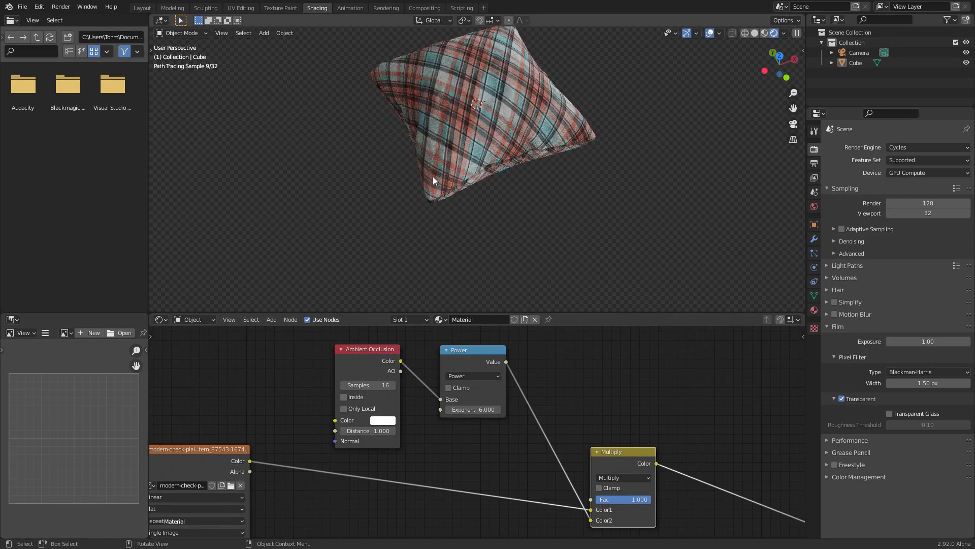
pyautogui.press('m')
pyautogui.press('m')
# Tidy the node tree by raising the Multiply node and shifting both plaid image nodes closer to the nodes they feed.
pyautogui.scroll(-7, 479, 431)
pyautogui.moveTo(445, 445); pyautogui.dragTo(508, 405, button='middle')
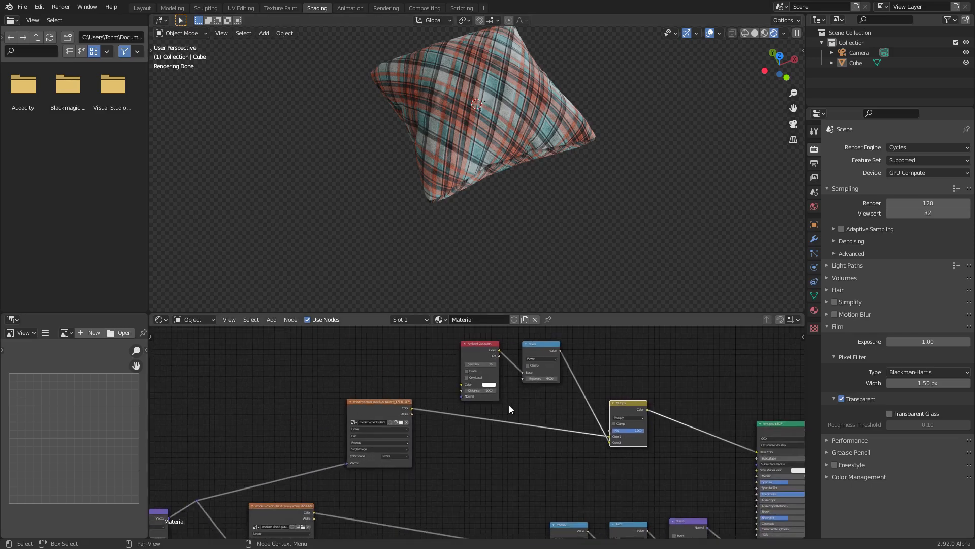
pyautogui.moveTo(625, 407); pyautogui.dragTo(598, 364)
pyautogui.scroll(1, 472, 426)
pyautogui.moveTo(381, 412); pyautogui.dragTo(454, 428)
pyautogui.moveTo(394, 441); pyautogui.dragTo(408, 365, button='middle')
pyautogui.moveTo(279, 442); pyautogui.dragTo(461, 428)
pyautogui.moveTo(293, 428); pyautogui.dragTo(582, 361, button='middle')
pyautogui.scroll(-1, 582, 361)
# Move the Texture Coordinate, Vector Rotate and Scale nodes into a compact row before the plaid images.
pyautogui.moveTo(488, 405); pyautogui.dragTo(466, 346)
pyautogui.press('g')
pyautogui.click(641, 347)
pyautogui.moveTo(467, 473); pyautogui.dragTo(157, 351)
pyautogui.press('g')
pyautogui.click(391, 368)
pyautogui.moveTo(572, 479); pyautogui.dragTo(638, 416)
pyautogui.press('g')
pyautogui.click(589, 397)
pyautogui.scroll(2, 596, 404)
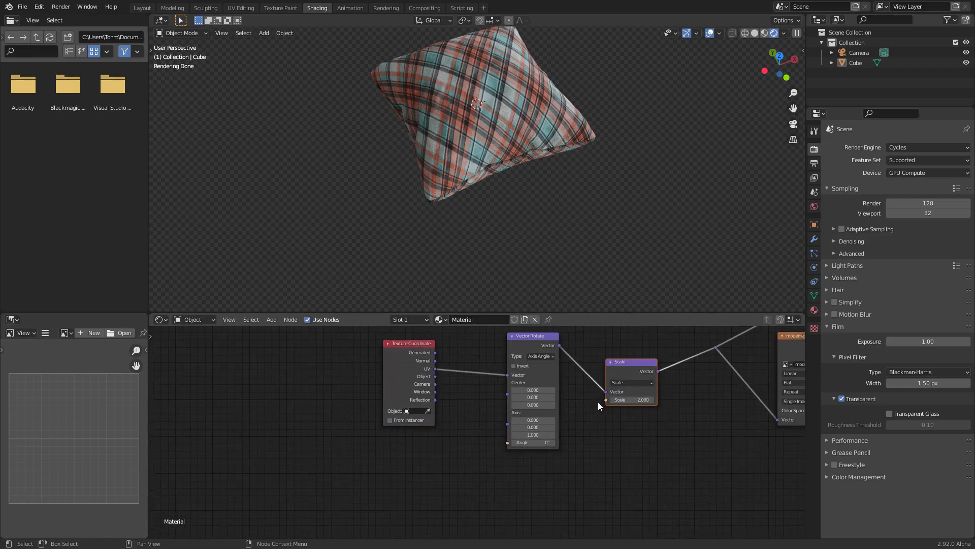
# Try a value of 1 in the texture's Scale node and set it back to 2.
pyautogui.moveTo(678, 393); pyautogui.dragTo(435, 410, button='middle')
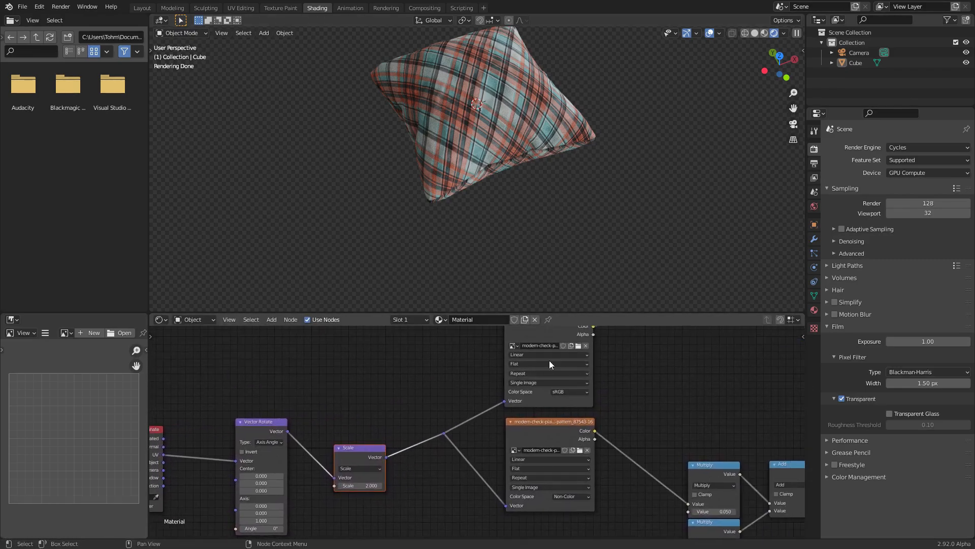
pyautogui.scroll(-1, 559, 374)
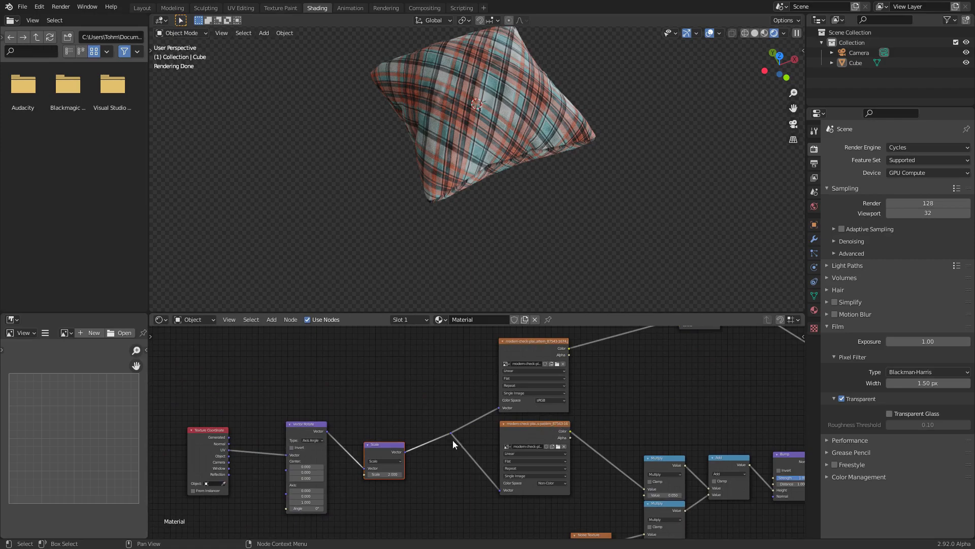
pyautogui.click(391, 475)
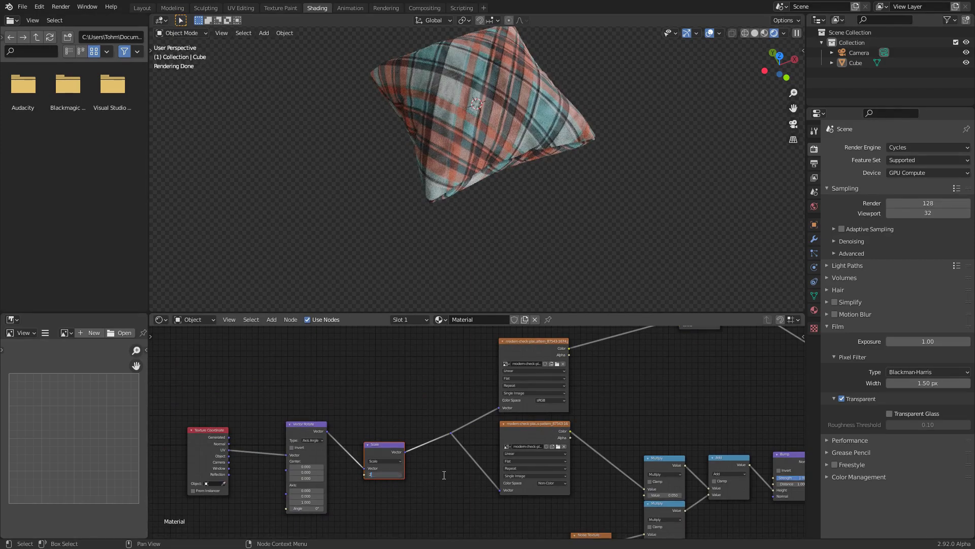
pyautogui.write('2')
pyautogui.press('Return')
# Review the complete node tree, from the image and noise bump branch to the ambient occlusion branch.
pyautogui.moveTo(573, 449); pyautogui.dragTo(459, 438, button='middle')
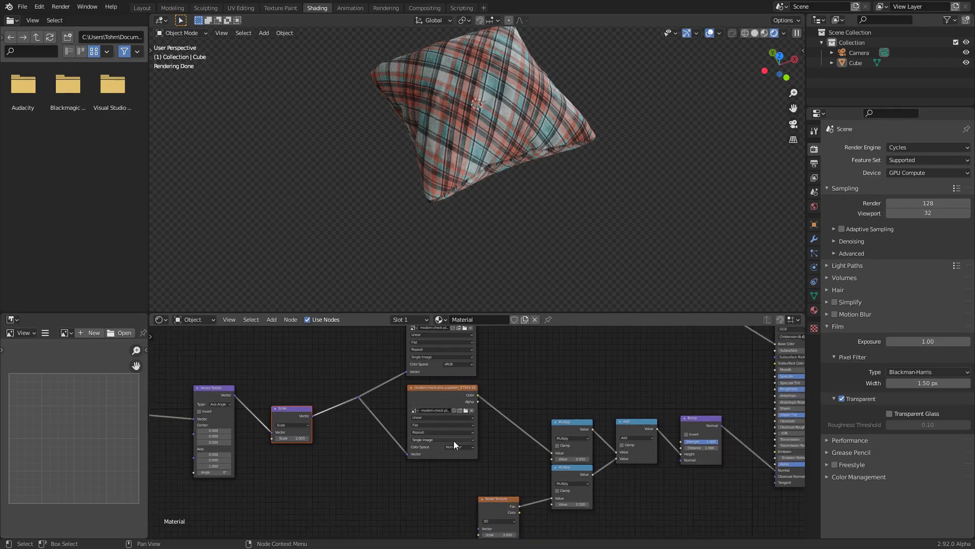
pyautogui.scroll(2, 456, 459)
pyautogui.moveTo(526, 384); pyautogui.dragTo(411, 285, button='middle')
pyautogui.moveTo(650, 364); pyautogui.dragTo(599, 456, button='middle')
pyautogui.moveTo(511, 400); pyautogui.dragTo(626, 519, button='middle')
pyautogui.moveTo(485, 447); pyautogui.dragTo(409, 498, button='middle')
pyautogui.scroll(-3, 373, 462)
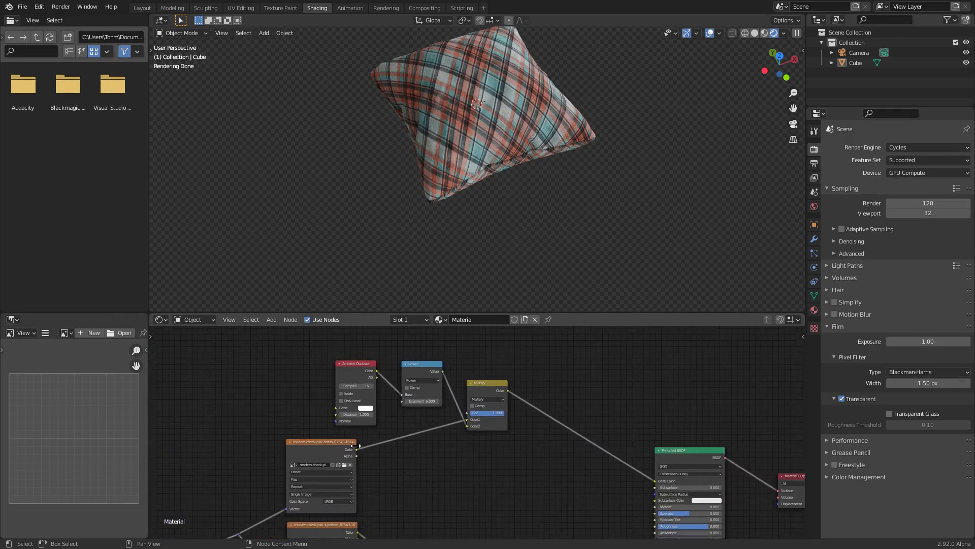
pyautogui.scroll(2, 480, 381)
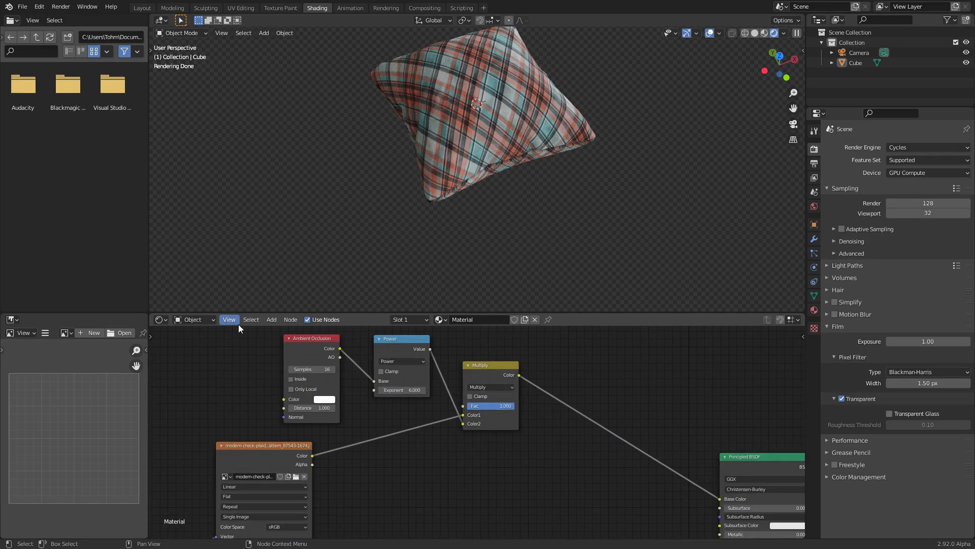
# Preview the Power node's output on the pillow, return to the Principled BSDF, and inspect the shaded result.
pyautogui.keyDown('ctrl'); pyautogui.keyDown('shift'); pyautogui.click(386, 342); pyautogui.keyUp('shift'); pyautogui.keyUp('ctrl')
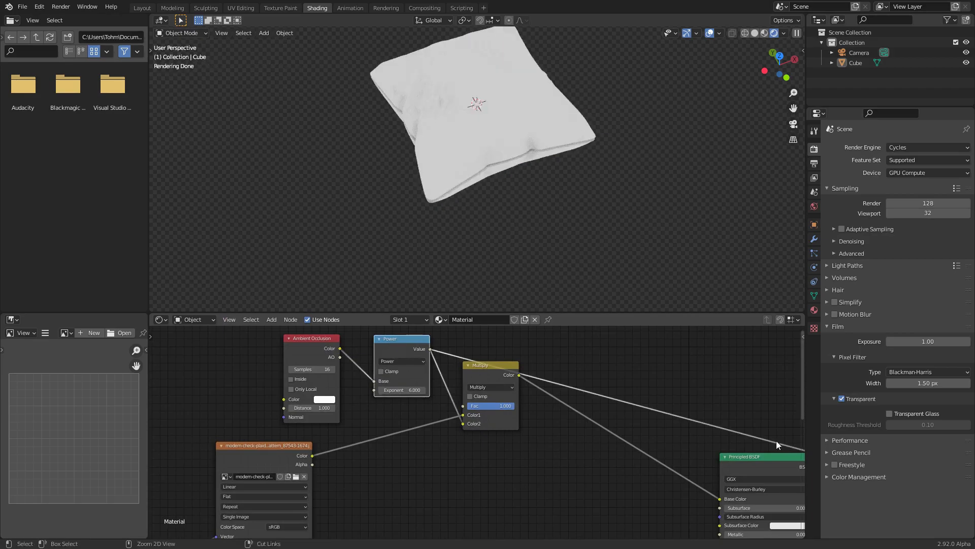
pyautogui.moveTo(791, 460); pyautogui.dragTo(502, 419, button='middle')
pyautogui.keyDown('ctrl'); pyautogui.keyDown('shift'); pyautogui.click(503, 423); pyautogui.keyUp('shift'); pyautogui.keyUp('ctrl')
pyautogui.moveTo(495, 148); pyautogui.dragTo(462, 161, button='middle')
pyautogui.scroll(3, 507, 111)
pyautogui.scroll(-3, 497, 104)
# Try scaling the whole pillow mesh along the X axis in Edit Mode.
pyautogui.click(505, 123)
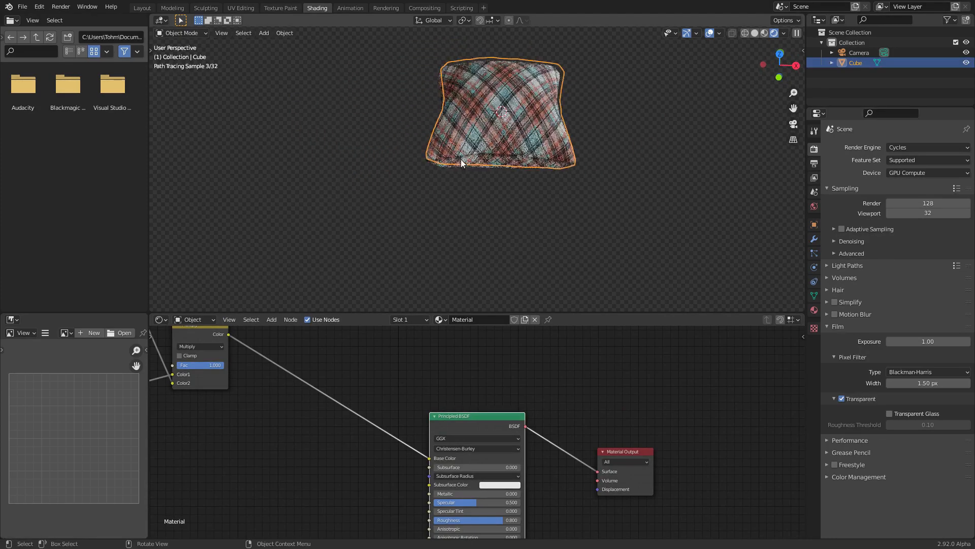
pyautogui.press('Tab')
pyautogui.press('a')
pyautogui.press('s')
pyautogui.press('x')
pyautogui.click(679, 112)
pyautogui.press('Tab')
pyautogui.moveTo(678, 112); pyautogui.dragTo(530, 134, button='middle')
pyautogui.press('Tab')
pyautogui.press('Tab')
pyautogui.moveTo(469, 133); pyautogui.dragTo(476, 130, button='middle')
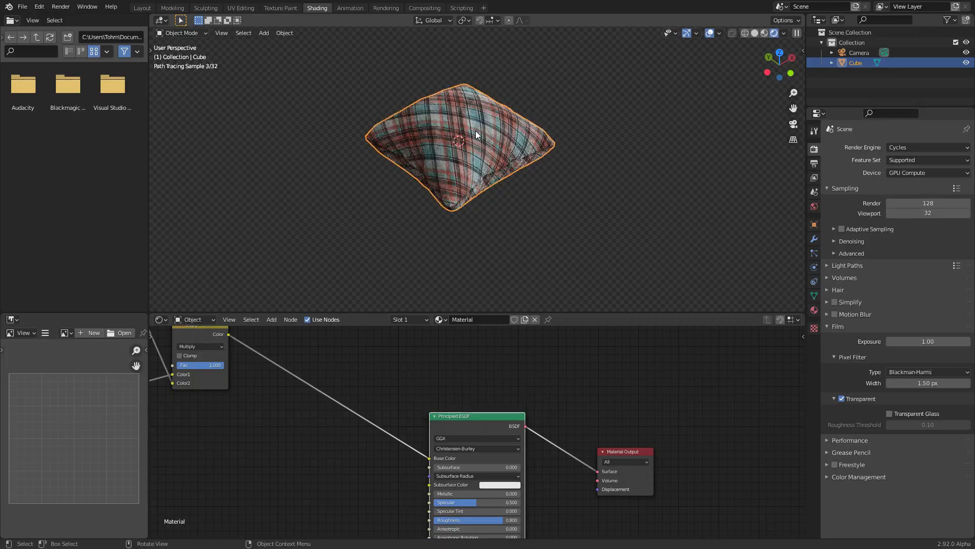
# Maximize the viewport and duplicate the pillow twice, placing the copies against the original to examine the contact shading.
pyautogui.hotkey('ctrl', 'alt', 'space')
pyautogui.moveTo(630, 209); pyautogui.dragTo(507, 210, button='middle')
pyautogui.hotkey('shift', 'd')
pyautogui.click(310, 197)
pyautogui.hotkey('shift', 'd')
pyautogui.click(428, 371)
pyautogui.moveTo(395, 340); pyautogui.dragTo(387, 325, button='middle')
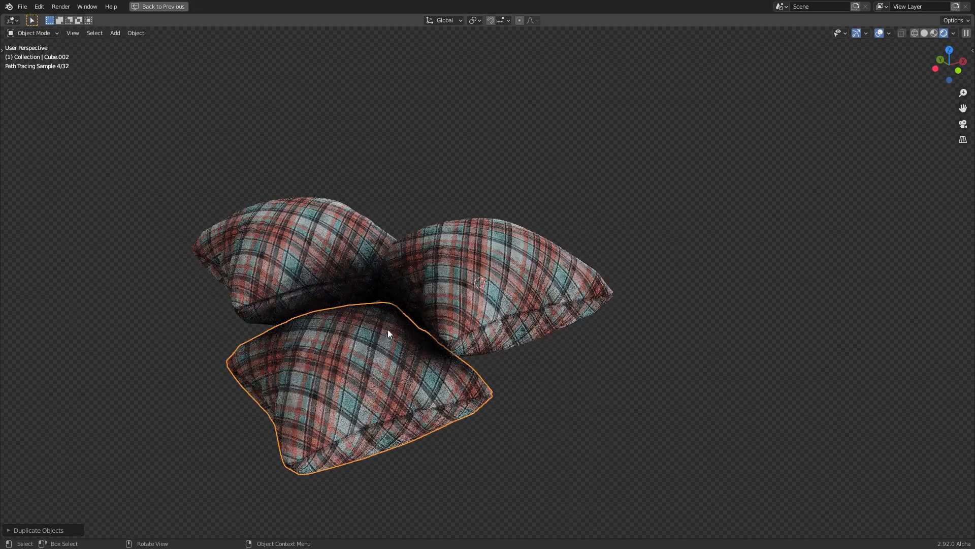
# Delete both duplicated pillows and restore the viewport to the Shading layout.
pyautogui.press('x')
pyautogui.click(451, 350)
pyautogui.click(305, 258)
pyautogui.press('x')
pyautogui.click(306, 258)
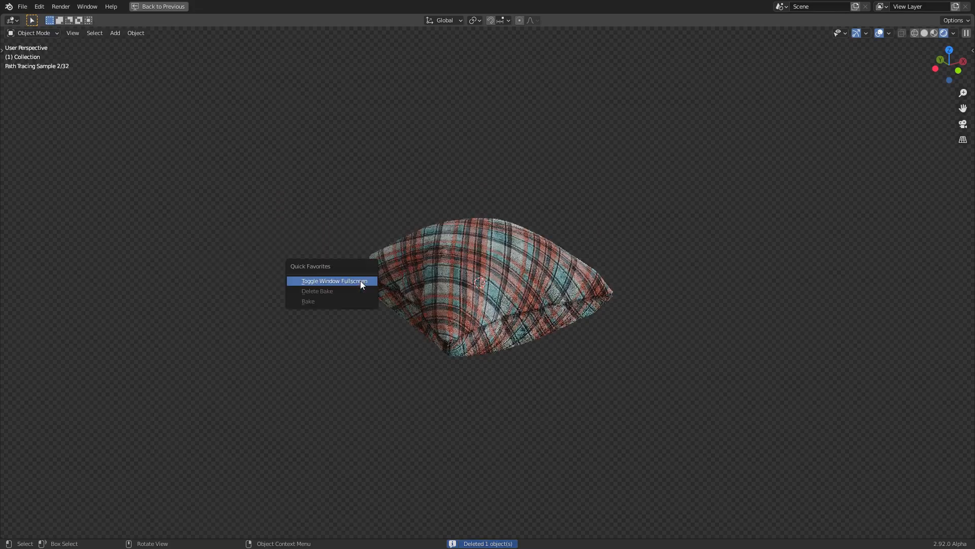
pyautogui.hotkey('alt', 'F11')
pyautogui.press('x')
pyautogui.hotkey('alt', 'F11')
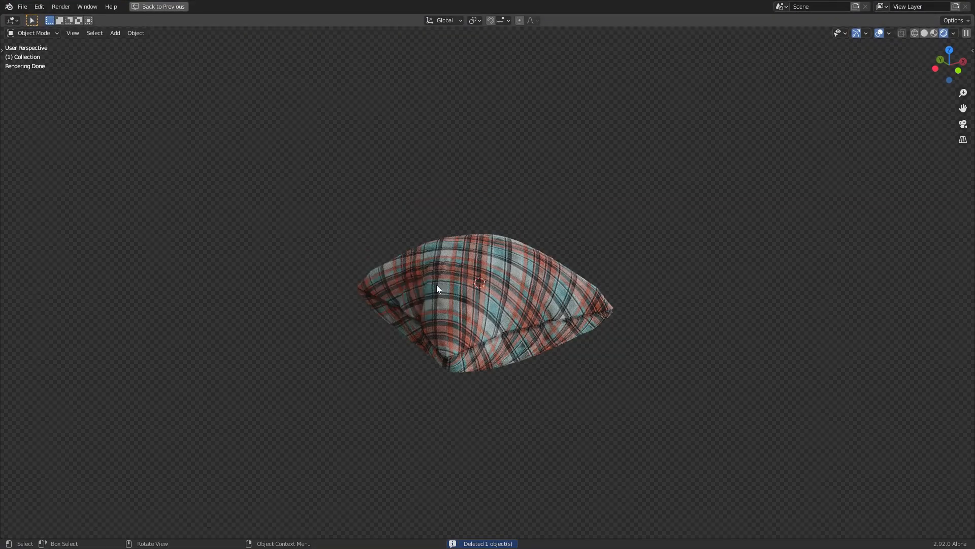
pyautogui.hotkey('ctrl', 'space')
# Select the remaining pillow and open the Power node's exponent for editing.
pyautogui.click(470, 187)
pyautogui.moveTo(357, 431); pyautogui.dragTo(528, 454, button='middle')
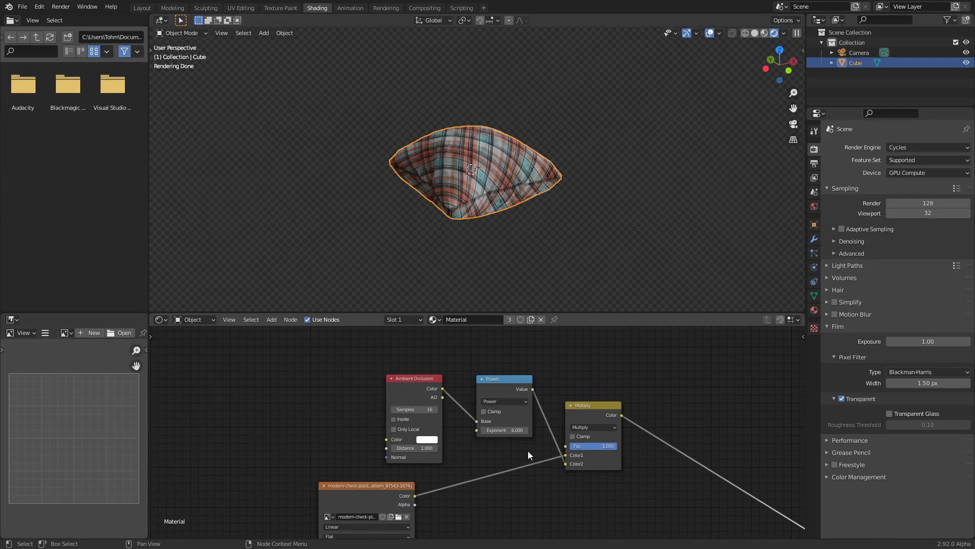
pyautogui.click(508, 430)
pyautogui.press('Return')
pyautogui.moveTo(538, 244); pyautogui.dragTo(495, 169, button='middle')
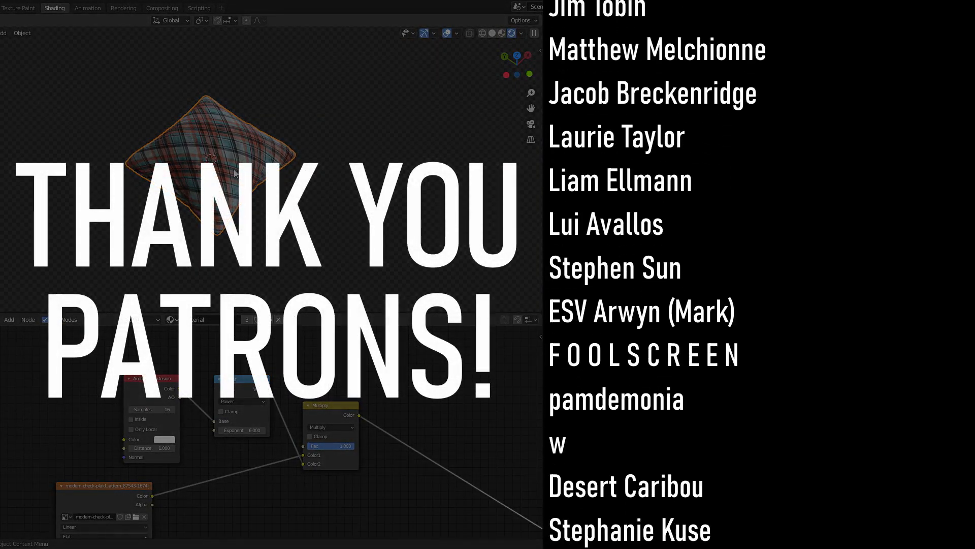
pyautogui.scroll(-1, 376, 425)
pyautogui.scroll(-5, 376, 426)
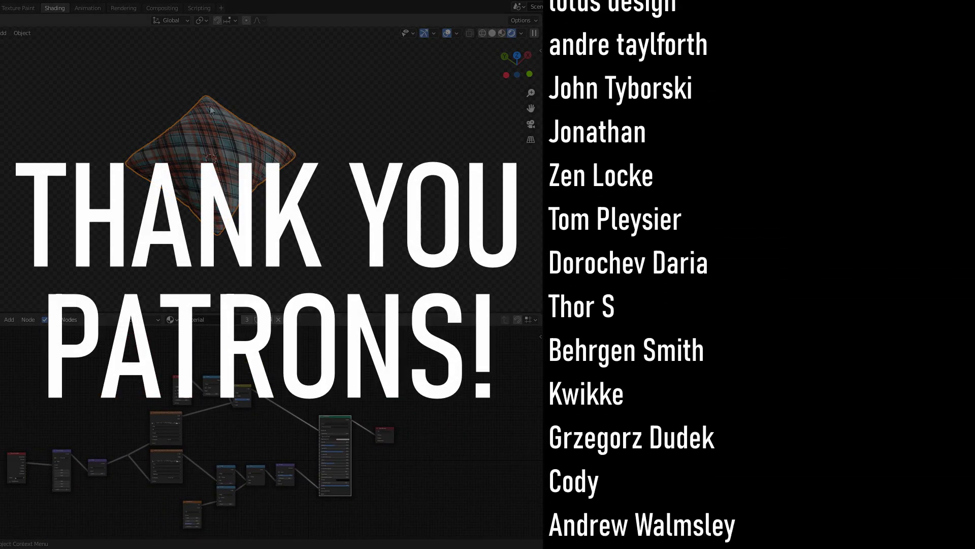
pyautogui.moveTo(206, 125); pyautogui.dragTo(267, 133, button='middle')
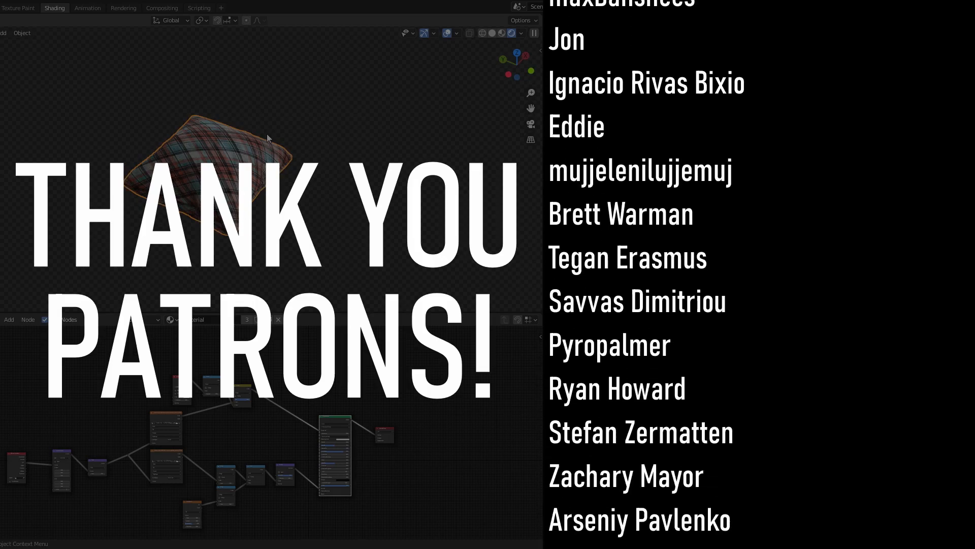
pyautogui.moveTo(267, 135); pyautogui.dragTo(230, 137, button='middle')
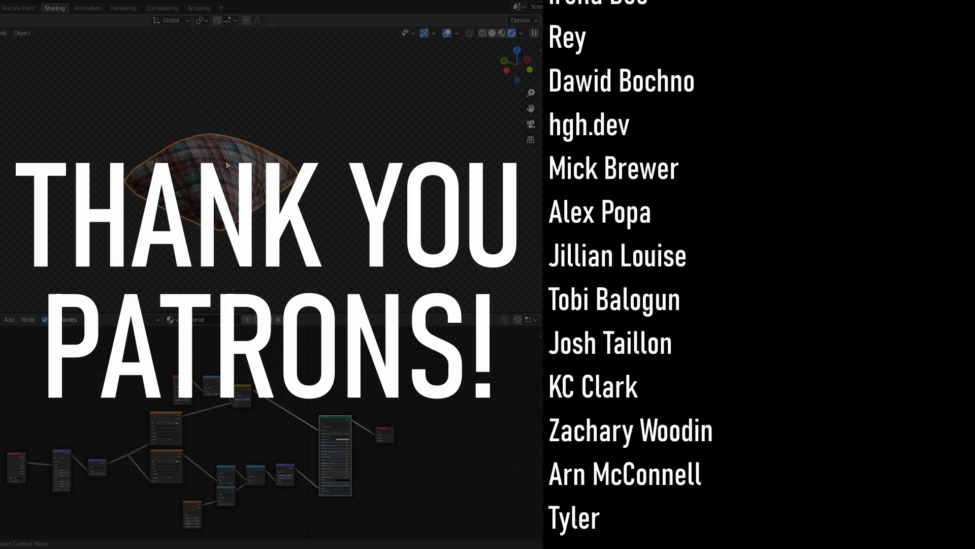
pyautogui.scroll(3, 227, 161)
pyautogui.moveTo(260, 175); pyautogui.dragTo(190, 124, button='middle')
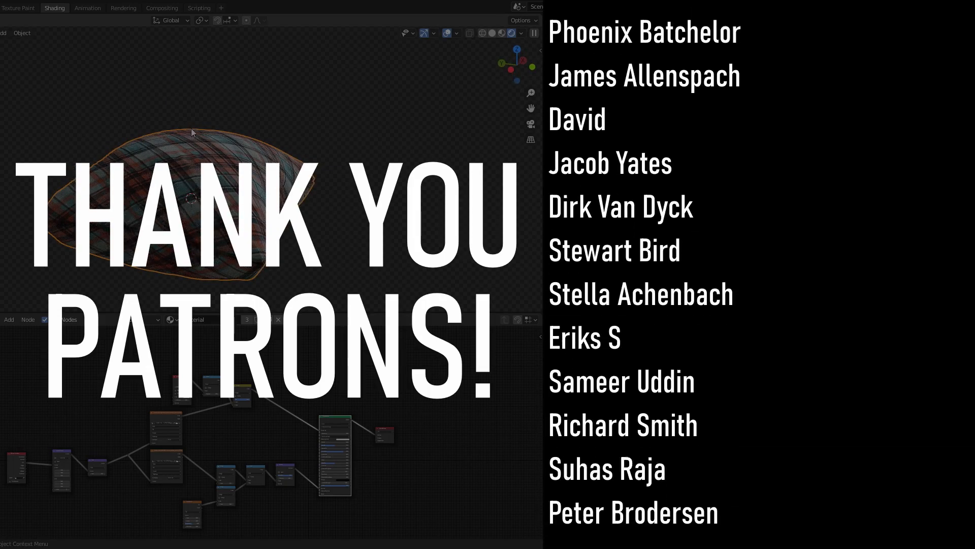